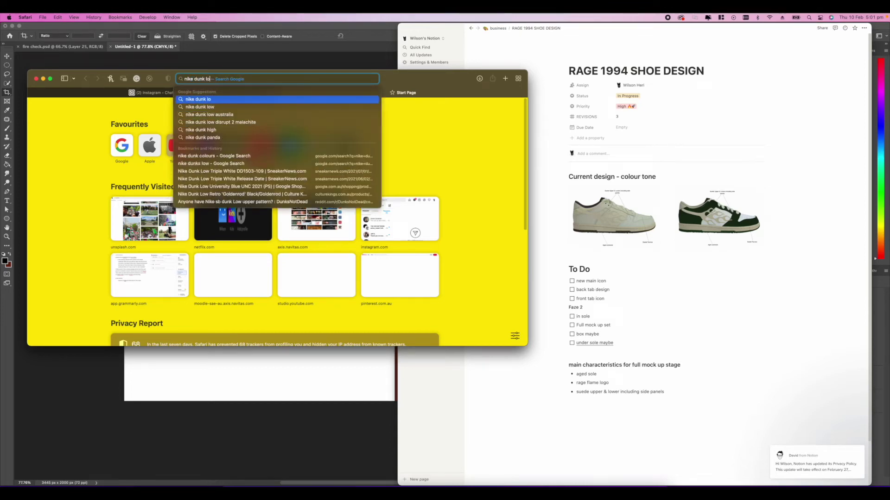
Search Google Images for "nike dunk low" and move the browser window aside to browse the shoe pictures
type("w")
key("Return")
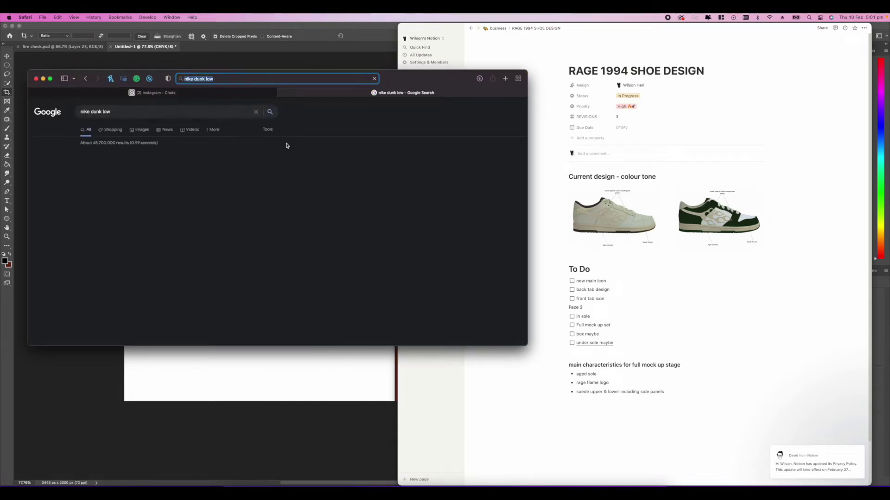
left_click(139, 131)
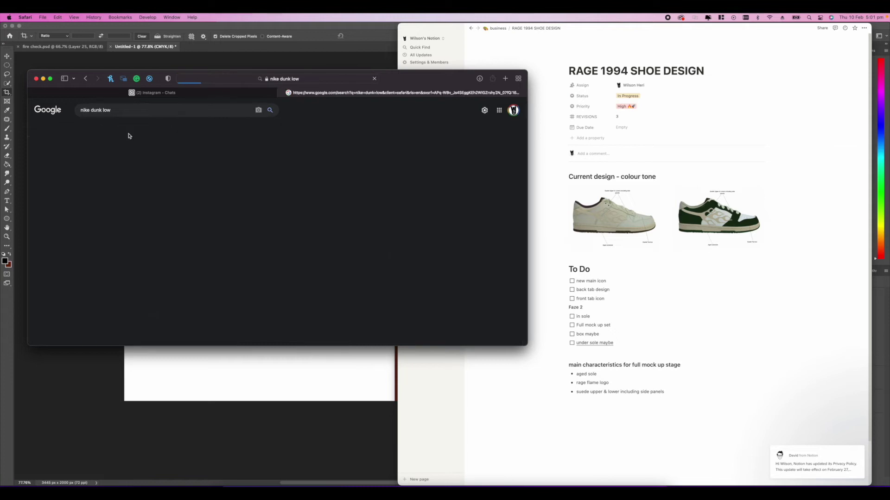
left_click_drag(421, 86, 633, 85)
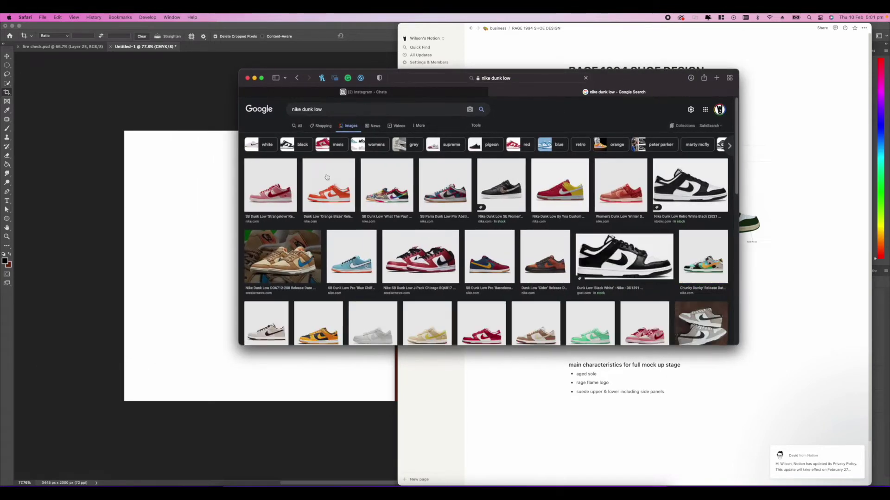
scroll(328, 177, "down", 1)
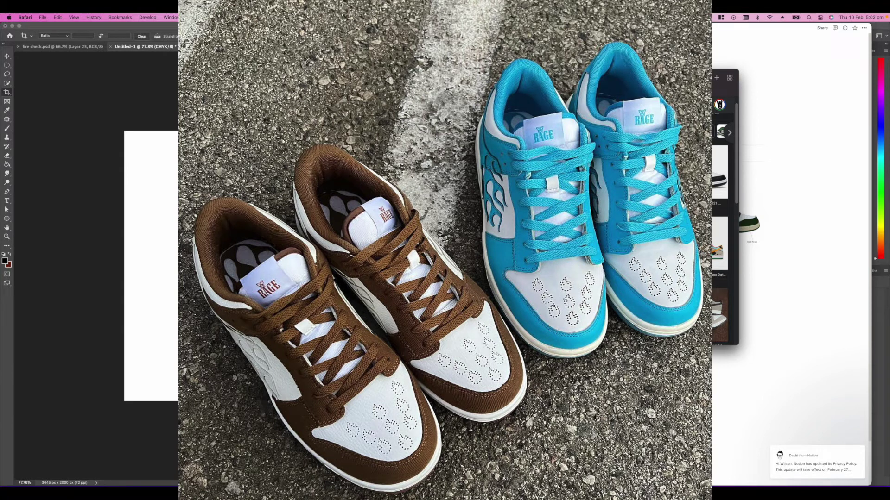
Search for "nike dunk low white" images and open the SneakerNews page for the Nike Dunk Low Triple White
key("Return")
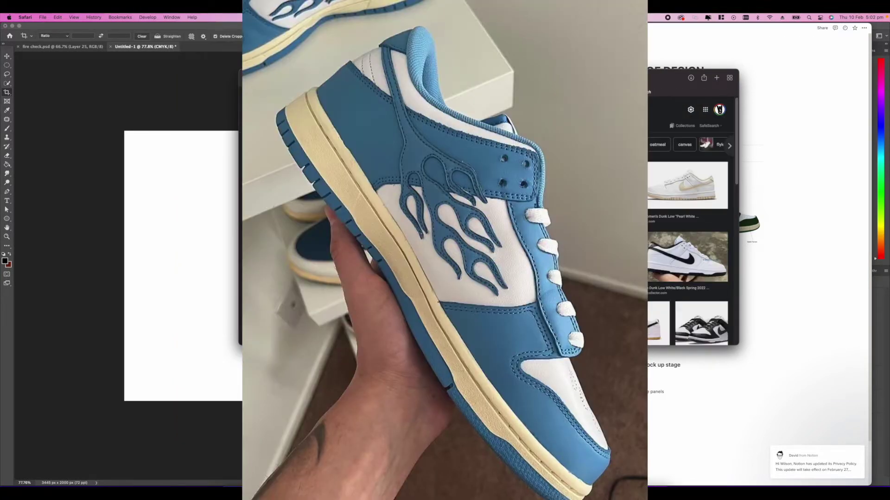
left_click(546, 186)
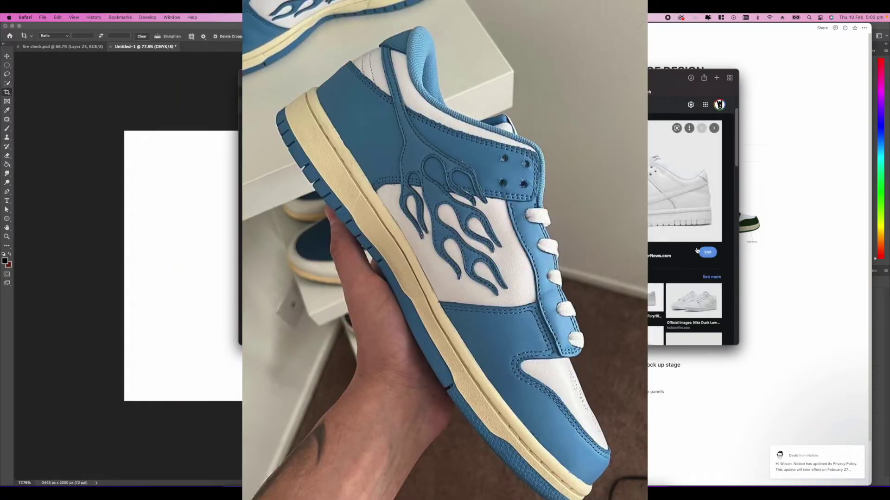
left_click(699, 250)
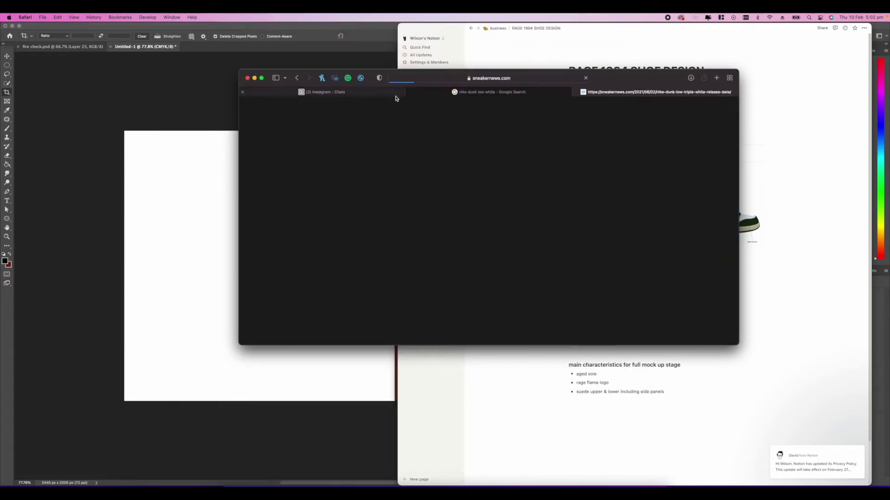
left_click(395, 95)
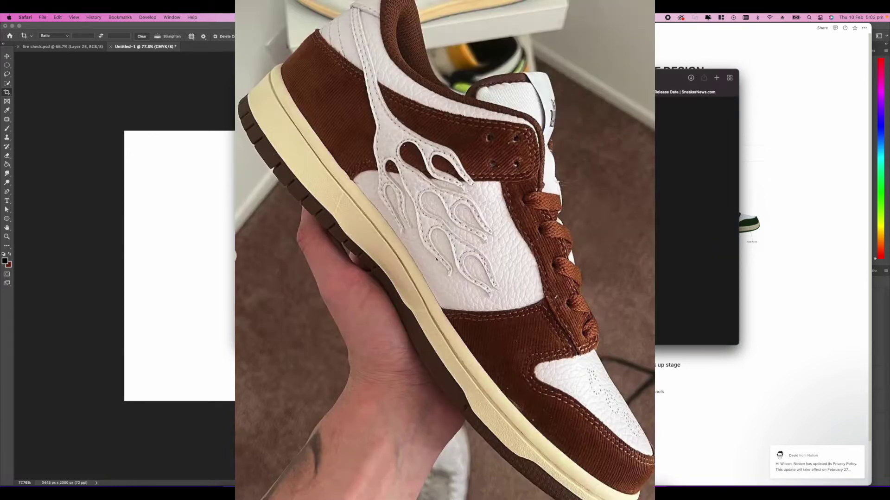
Enlarge the browser window and capture a screenshot of the heel view picture in the Triple White article
scroll(486, 221, "down", 10)
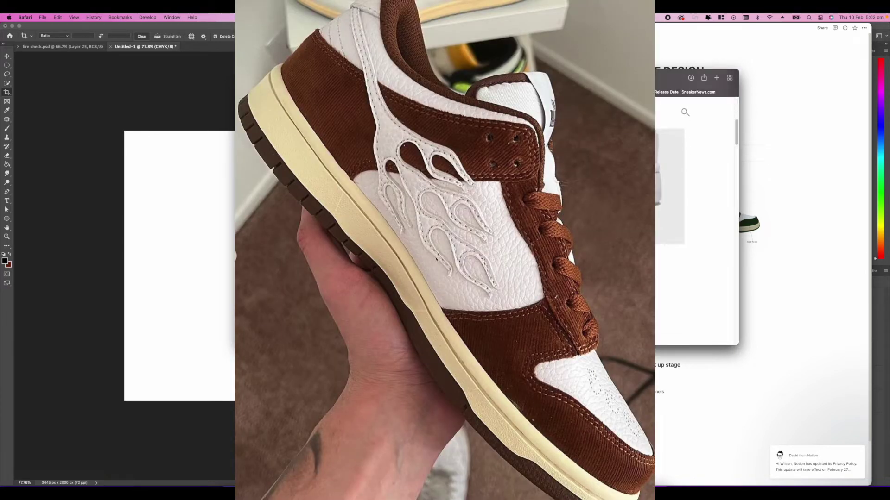
scroll(374, 174, "down", 15)
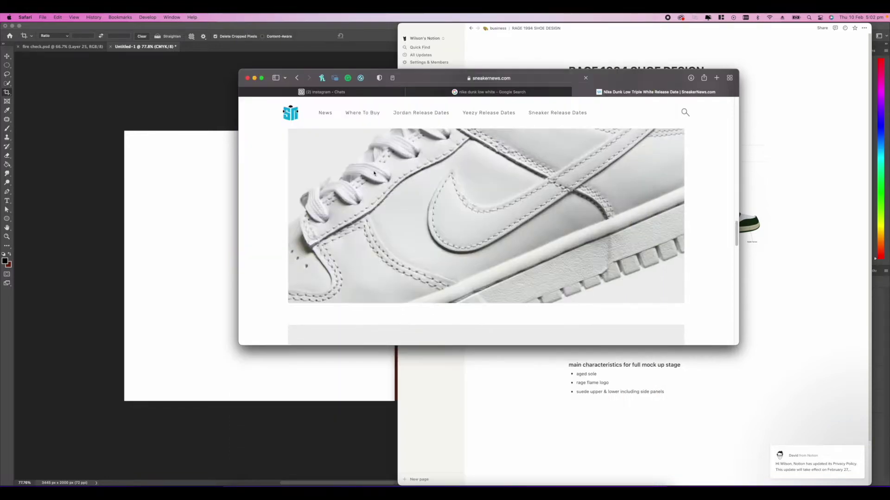
scroll(374, 173, "up", 3)
scroll(398, 173, "down", 1)
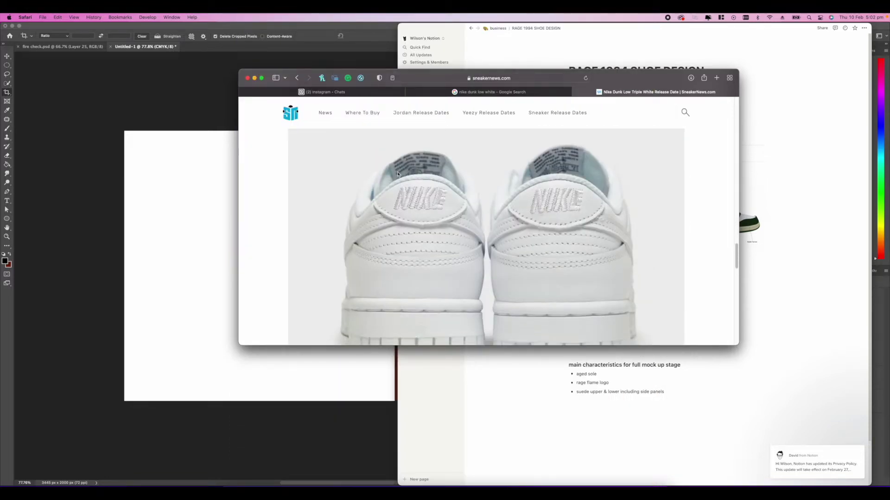
left_click_drag(746, 336, 794, 428)
scroll(641, 332, "up", 2)
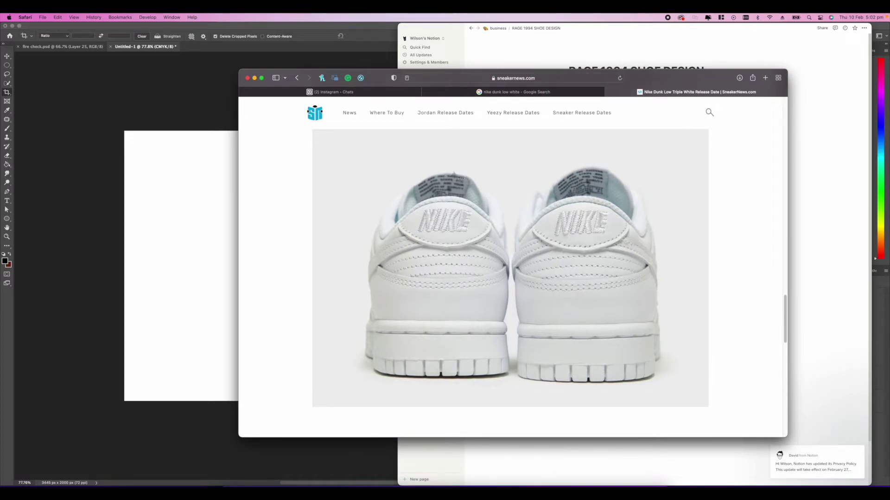
key("super+shift+4")
left_click_drag(339, 152, 513, 391)
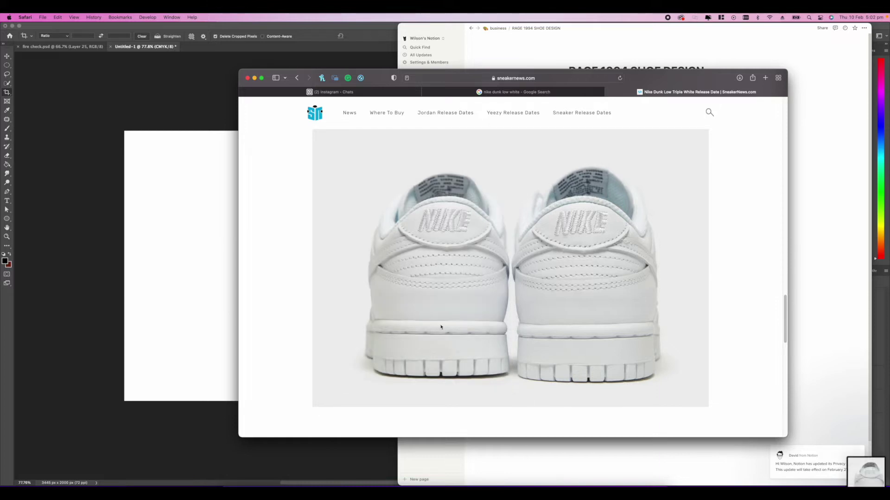
Capture a screenshot of the shoe's side view from the article and close the SneakerNews page
scroll(438, 277, "down", 10)
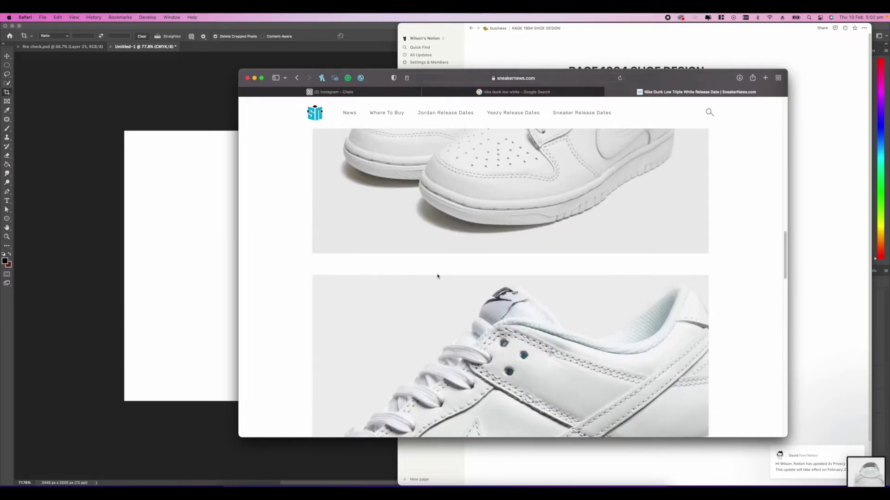
scroll(438, 276, "up", 5)
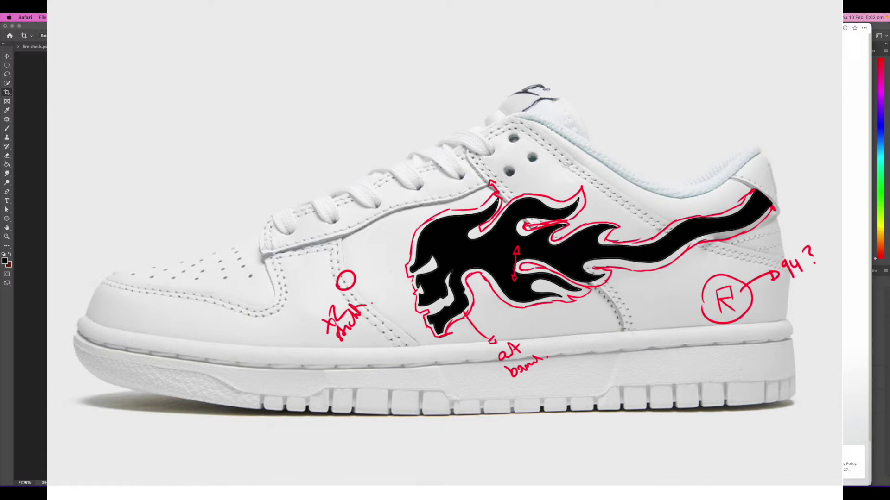
scroll(765, 259, "down", 10)
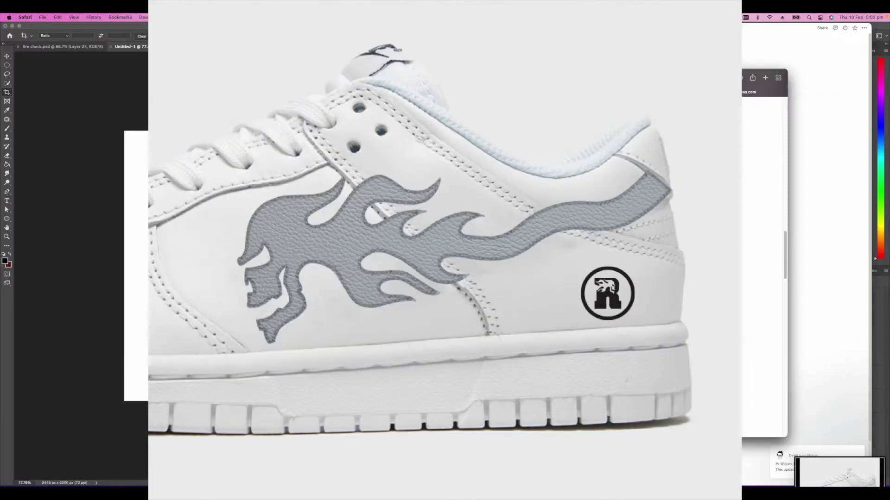
scroll(765, 260, "up", 15)
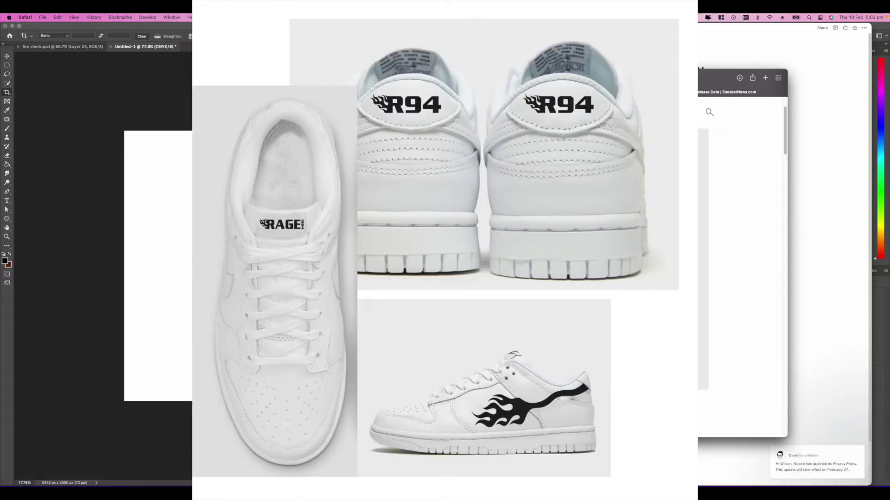
key("super+w")
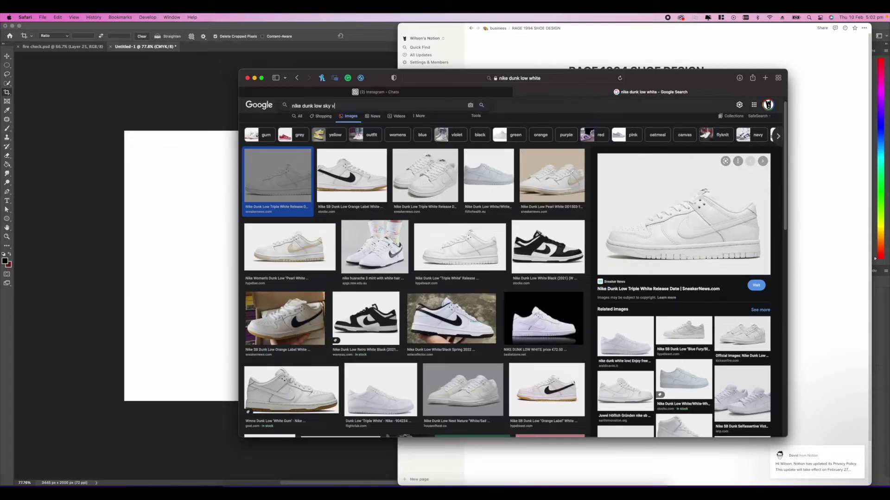
Search Google Images for "nike dunk low sky view", correcting the misspelled last word
key("Return")
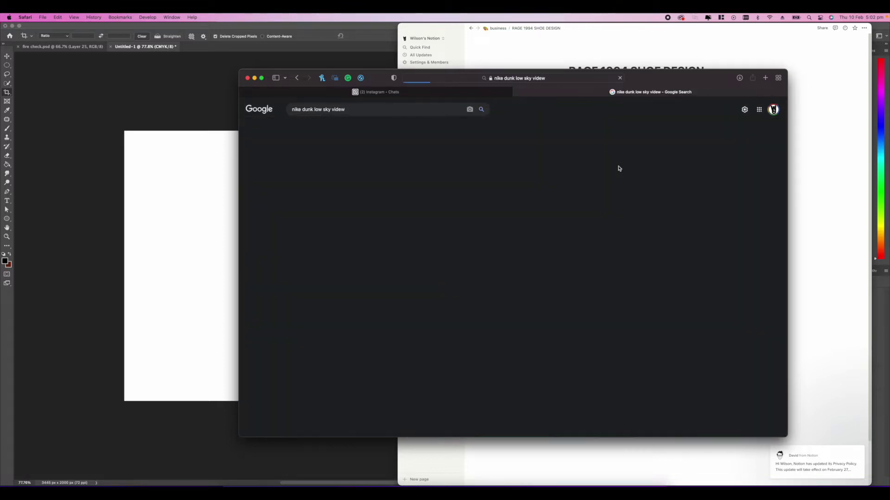
left_click(341, 110)
key("BackSpace")
key("BackSpace")
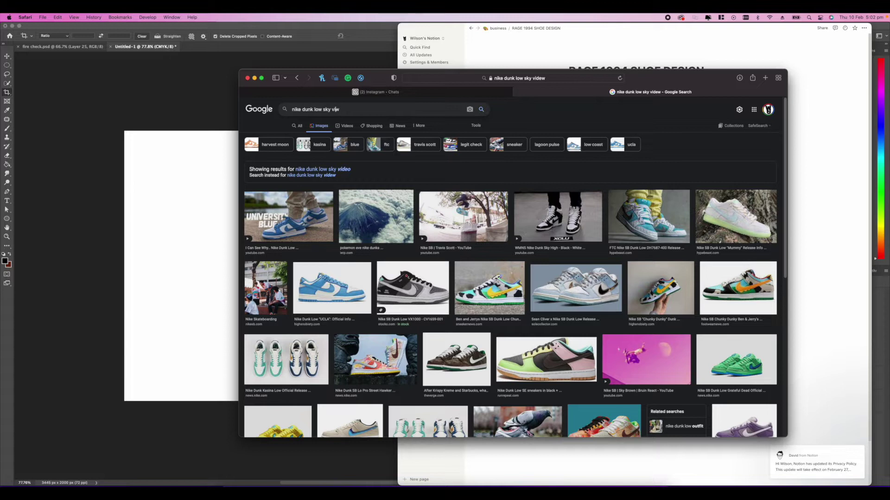
type("e")
key("Return")
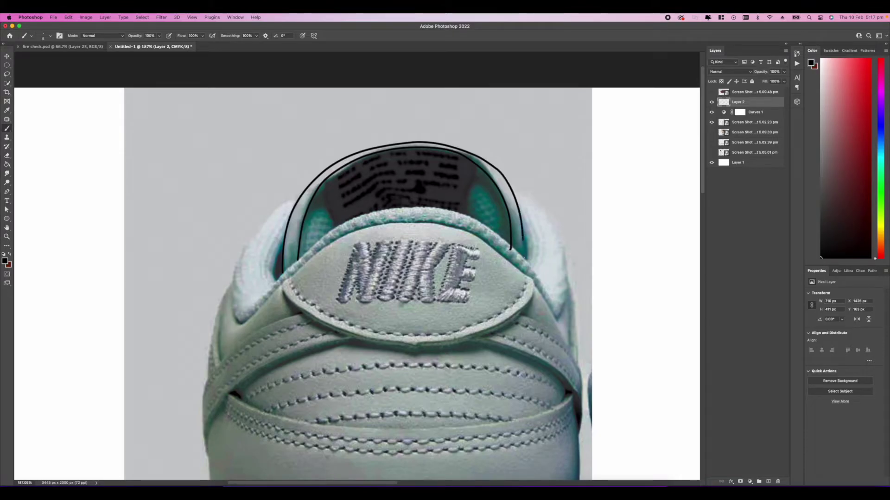
Undo the collar outlines on Layer 2 and retrace the inner edge of the heel opening with a thin black brush line
scroll(505, 238, "down", 3)
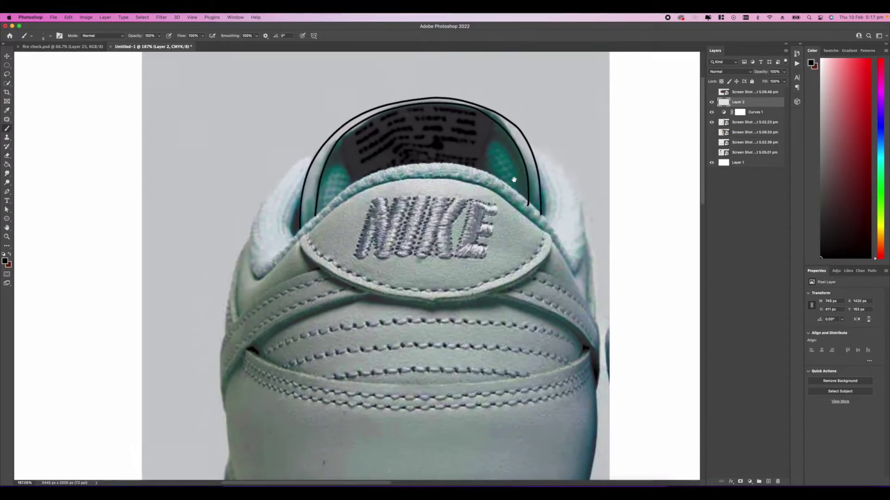
scroll(516, 166, "up", 2)
scroll(517, 167, "right", 2)
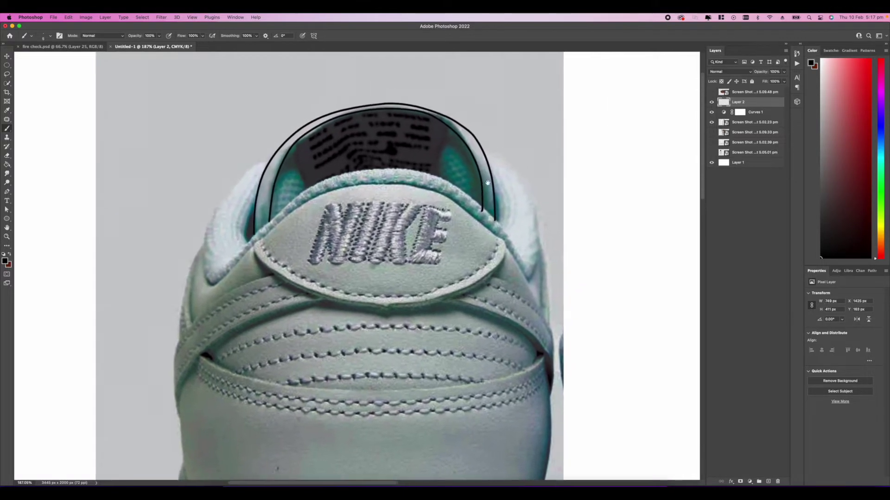
key("super+z")
left_click_drag(303, 181, 289, 217)
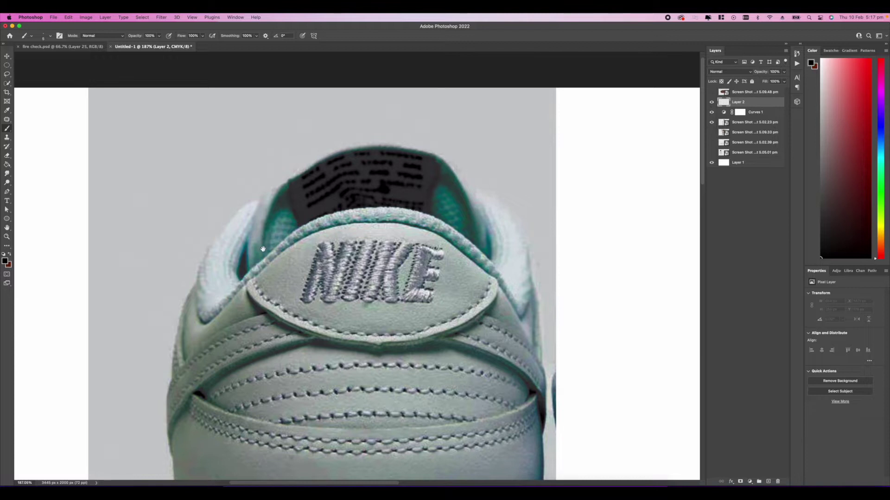
scroll(271, 230, "right", 2)
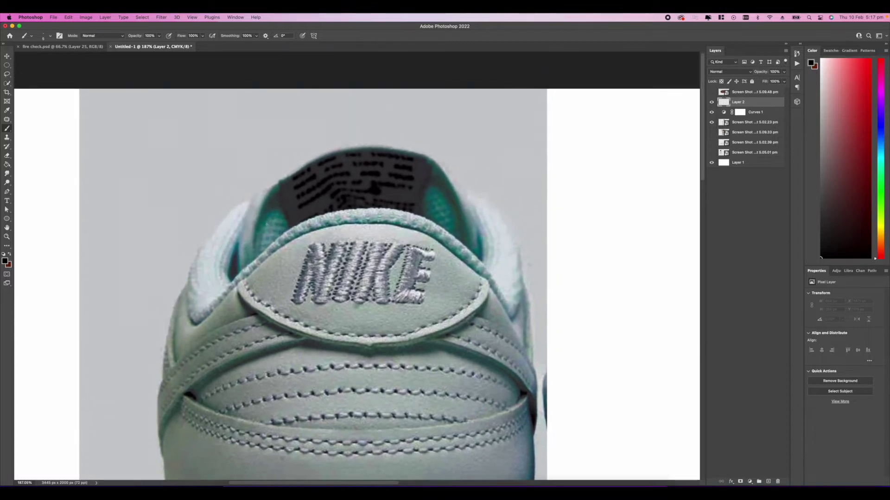
mouse_move(252, 262)
left_mouse_down()
mouse_move(265, 204)
mouse_move(310, 165)
mouse_move(373, 146)
mouse_move(438, 172)
left_mouse_up()
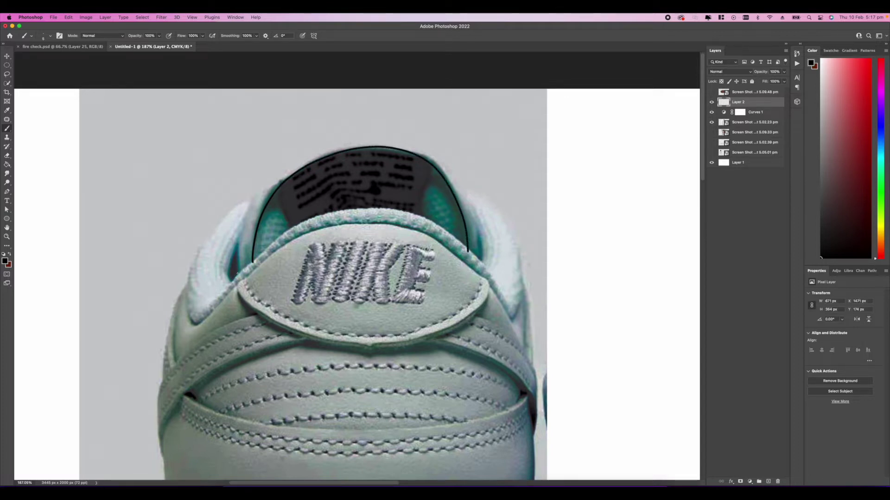
left_click_drag(239, 261, 252, 204)
key("super+z")
mouse_move(238, 251)
left_mouse_down()
mouse_move(248, 206)
mouse_move(290, 163)
left_mouse_up()
key("super+z")
mouse_move(238, 266)
left_mouse_down()
mouse_move(242, 230)
mouse_move(268, 184)
mouse_move(333, 150)
mouse_move(400, 142)
left_mouse_up()
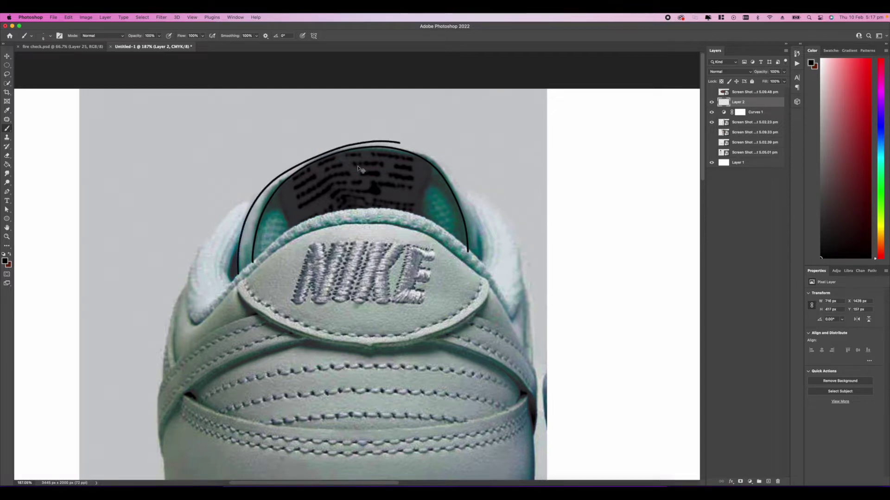
key("super+z")
mouse_move(238, 266)
left_mouse_down()
mouse_move(247, 218)
mouse_move(283, 174)
mouse_move(352, 143)
mouse_move(409, 145)
left_mouse_up()
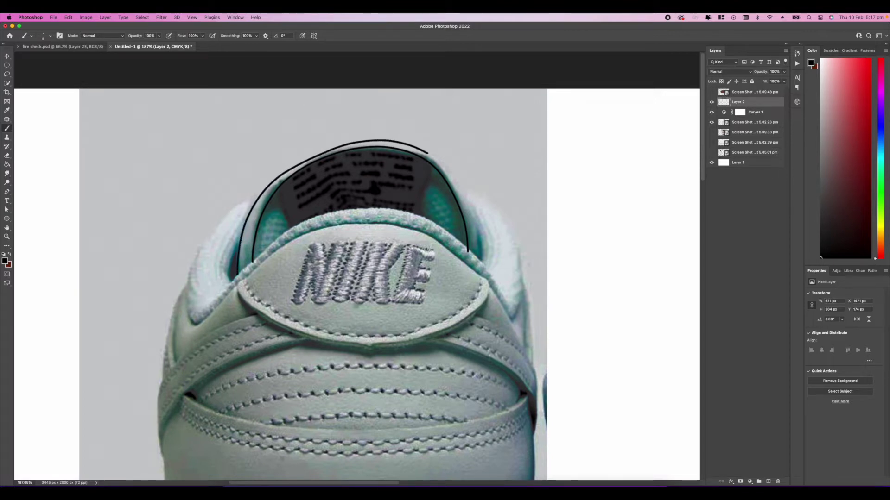
key("super+z")
mouse_move(237, 269)
left_mouse_down()
mouse_move(248, 213)
mouse_move(282, 170)
left_mouse_up()
key("super+z")
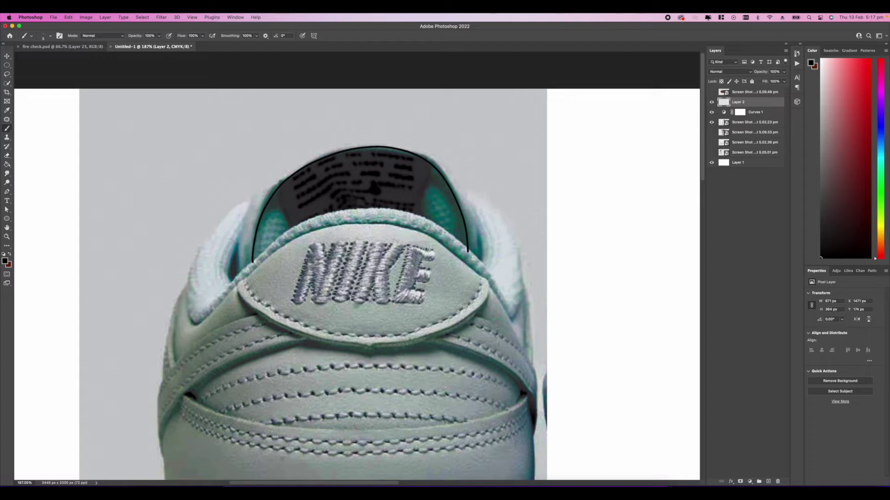
Trace the outer edge of the shoe's collar with a black brush line on Layer 2
mouse_move(238, 275)
left_mouse_down()
mouse_move(247, 218)
mouse_move(272, 182)
mouse_move(320, 154)
mouse_move(395, 142)
left_mouse_up()
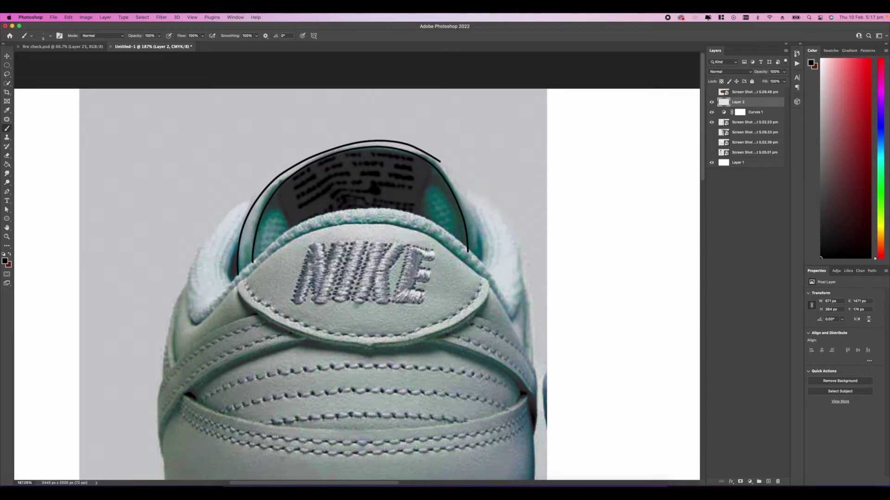
left_click_drag(465, 191, 474, 211)
scroll(468, 253, "down", 5)
scroll(468, 252, "left", 3)
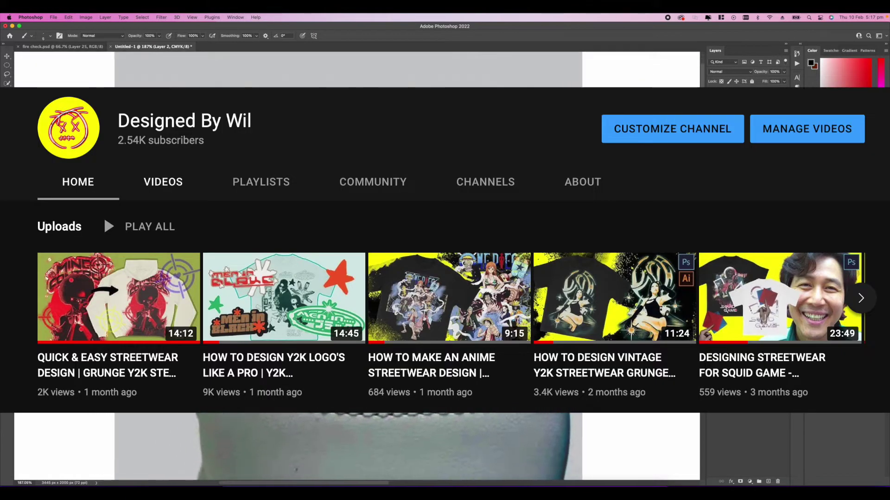
scroll(468, 253, "up", 2)
scroll(356, 266, "up", 2)
scroll(356, 267, "right", 1)
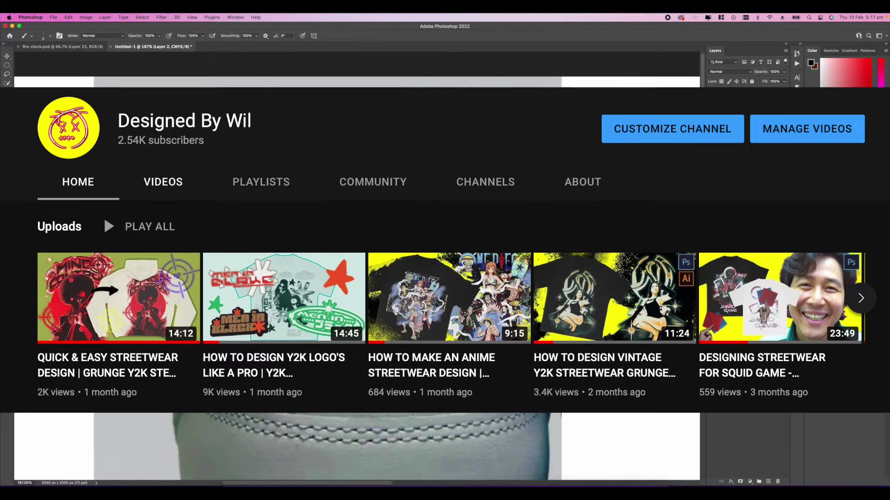
scroll(357, 266, "right", 1)
scroll(357, 266, "up", 1)
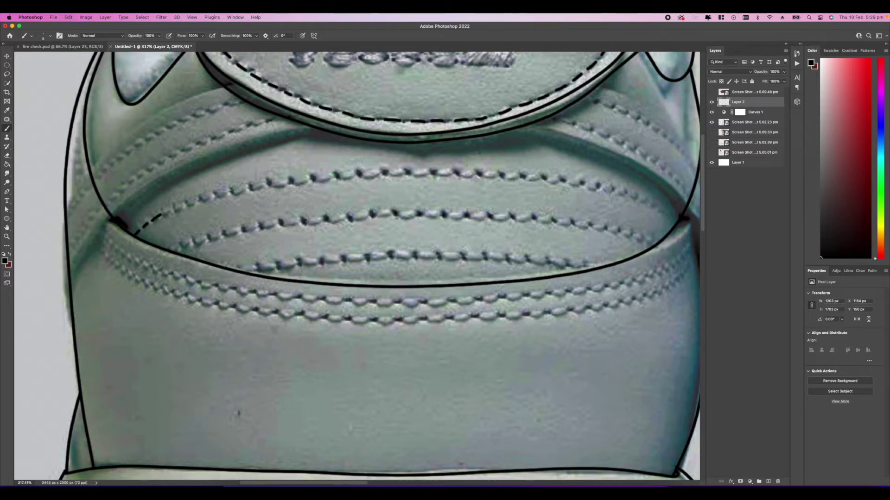
Undo the hand-drawn stitch dashes at the start of the heel panel's upper stitch row
key("super+z")
key("super+z")
key("super+z")
key("super+z")
Set the Pen tool to Shape mode with no fill and a dashed stroke line
left_click(7, 192)
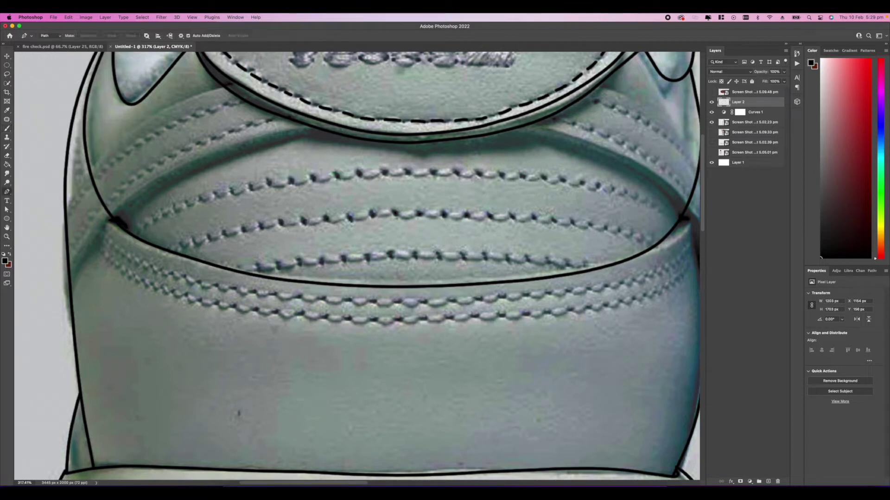
left_click(50, 36)
left_click(46, 30)
left_click(77, 36)
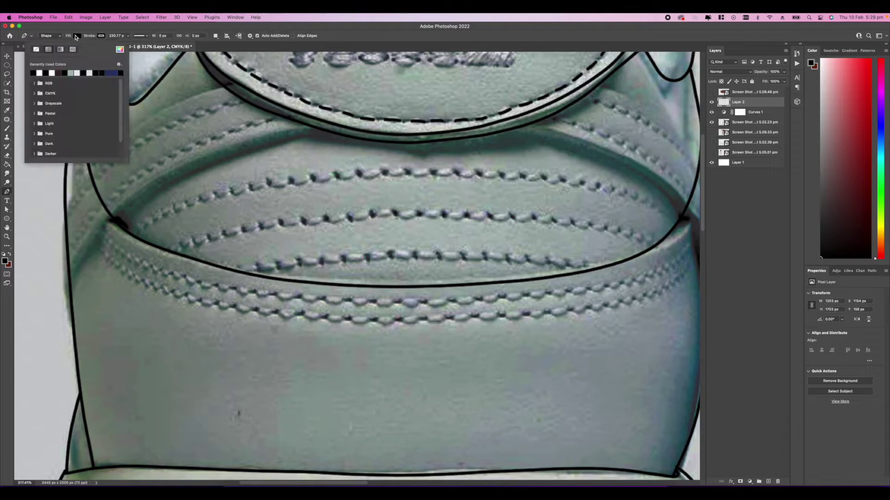
left_click(37, 49)
left_click(101, 36)
left_click(102, 35)
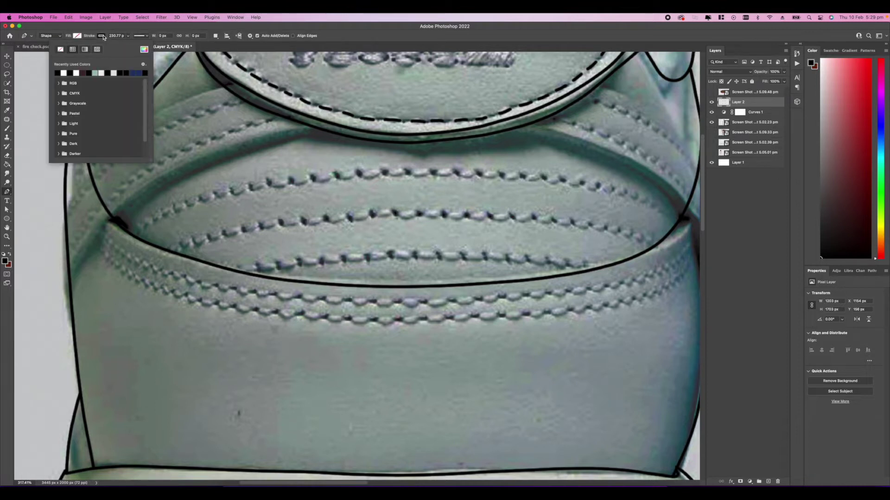
left_click(141, 35)
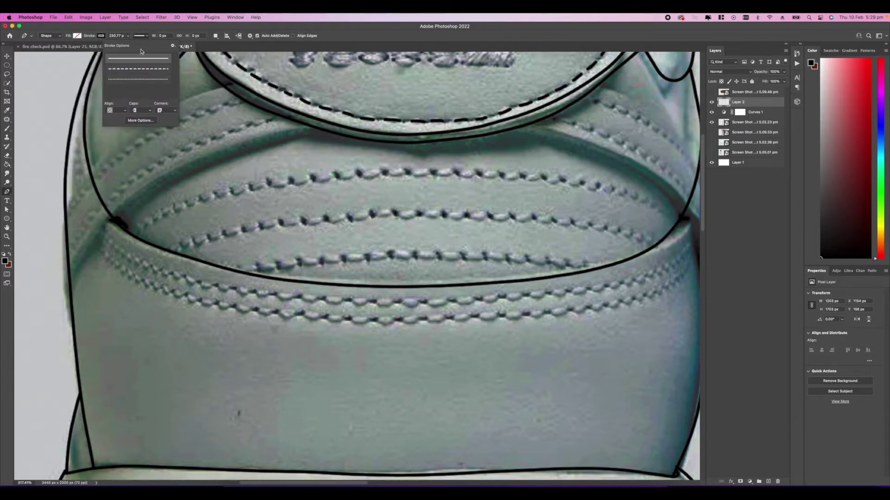
left_click(139, 68)
left_click(213, 172)
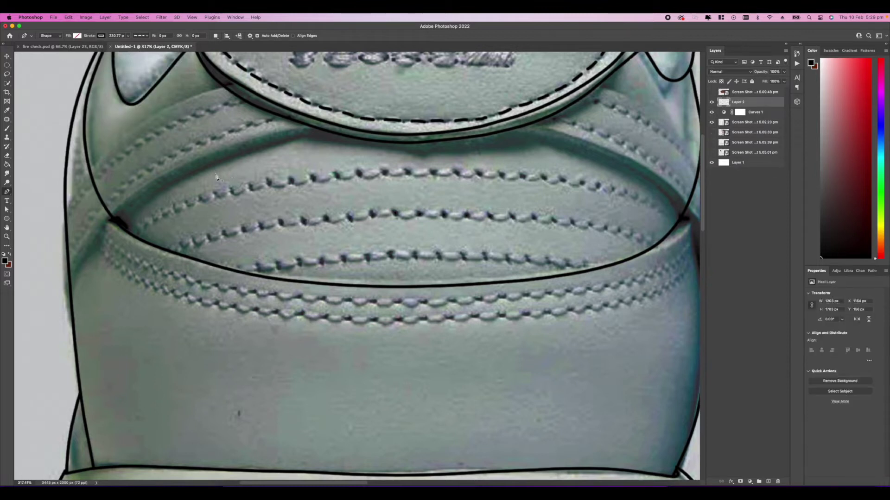
Trace the top stitch row of the curved heel panel with a dashed path and thin its stroke to about 5 pt
left_click(132, 234)
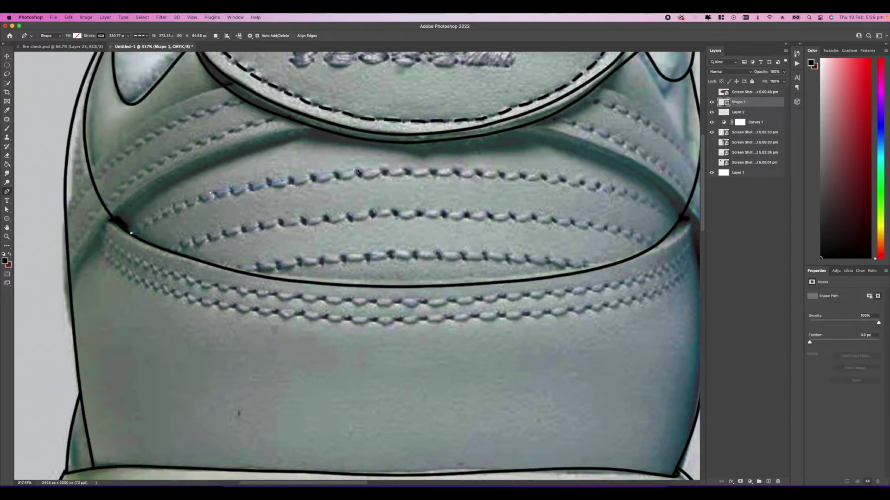
left_click_drag(392, 168, 395, 165)
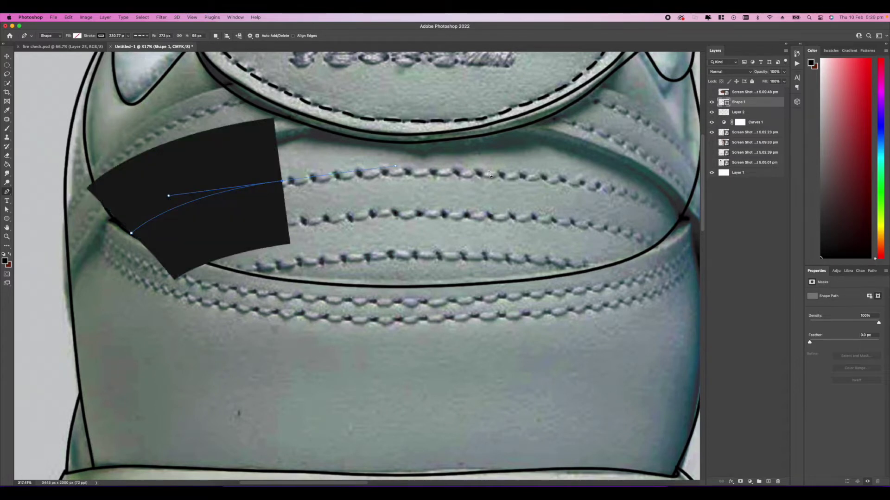
scroll(532, 177, "right", 4)
left_click_drag(532, 177, 602, 203)
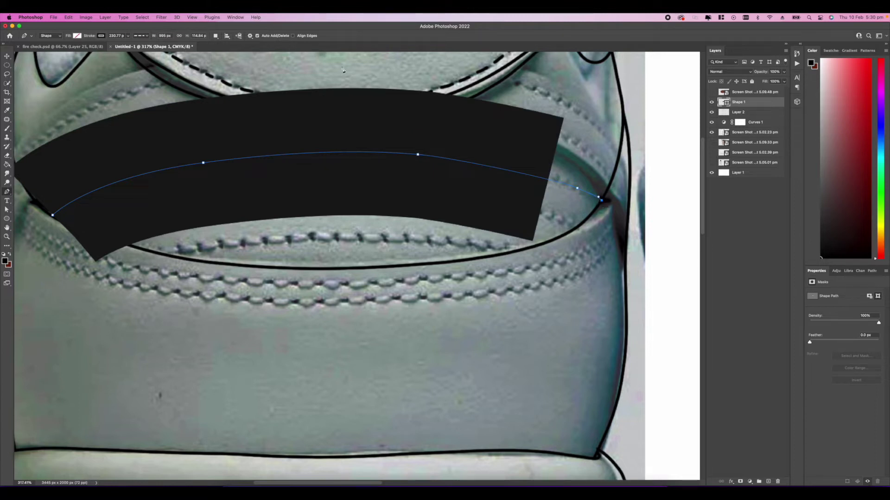
scroll(330, 87, "down", 4)
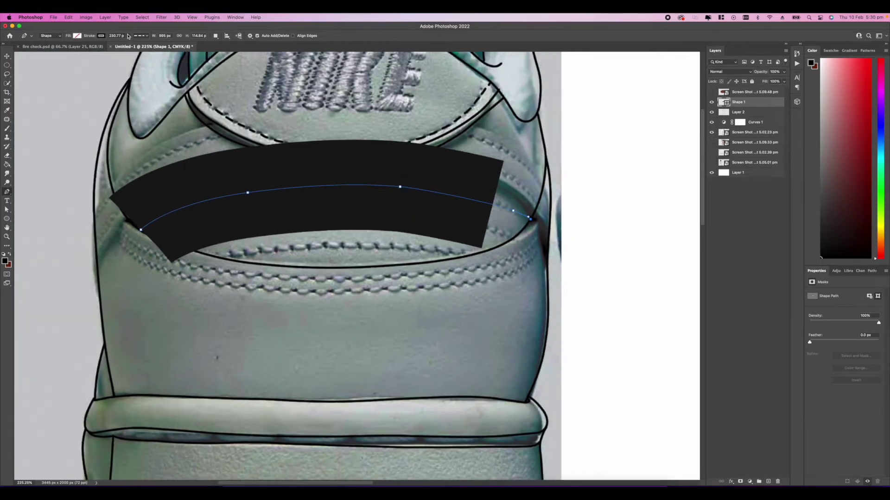
left_click(128, 36)
left_click_drag(119, 45, 106, 49)
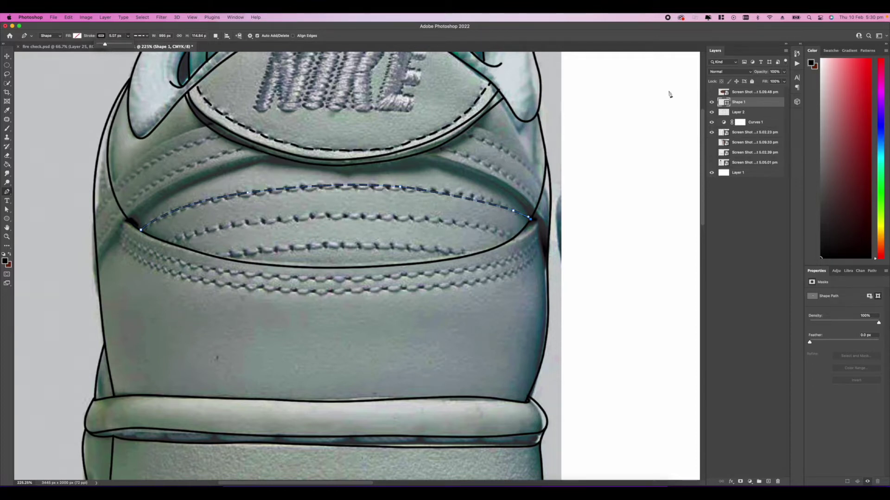
Trace the middle stitch row of the curved heel panel with a new dashed path above Layer 2, using a 5.71 pt stroke
left_click(735, 115)
scroll(321, 175, "down", 5)
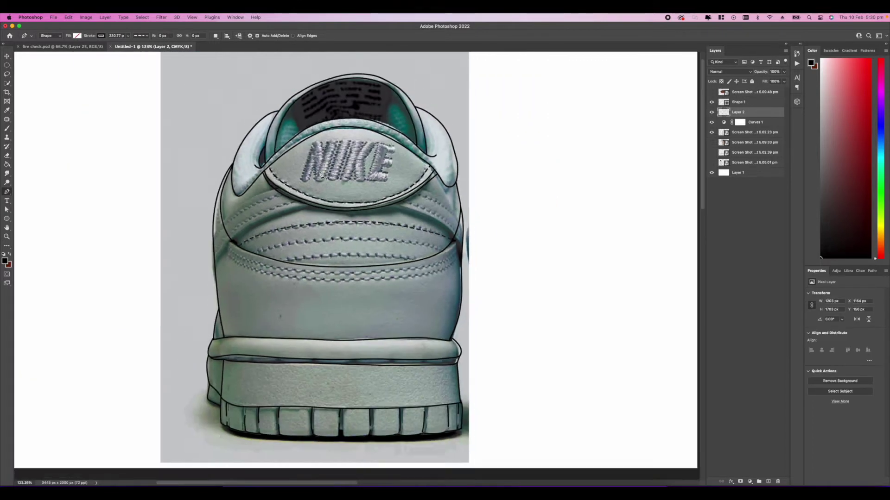
scroll(335, 174, "up", 8)
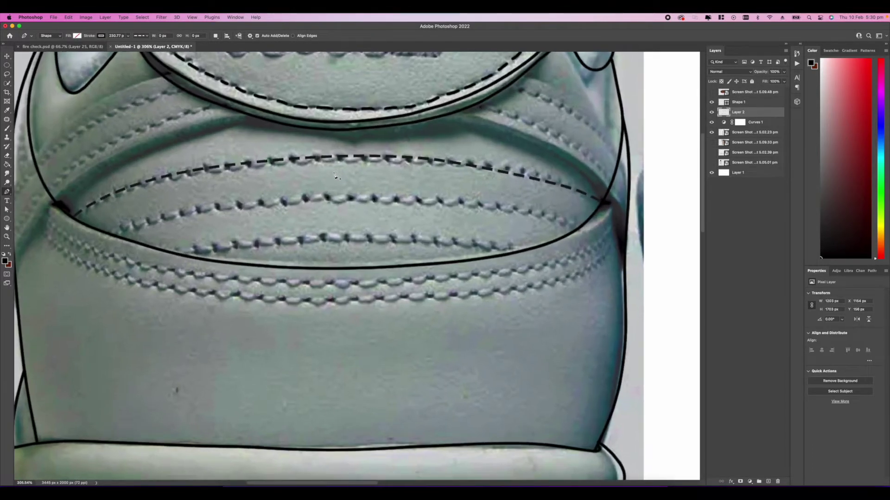
left_click_drag(334, 175, 386, 148)
left_click(167, 212)
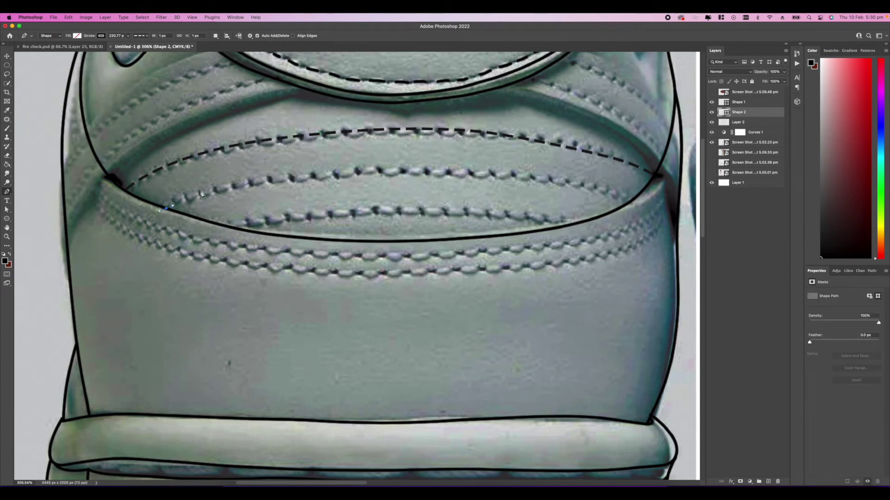
left_click(299, 178)
left_click(277, 180)
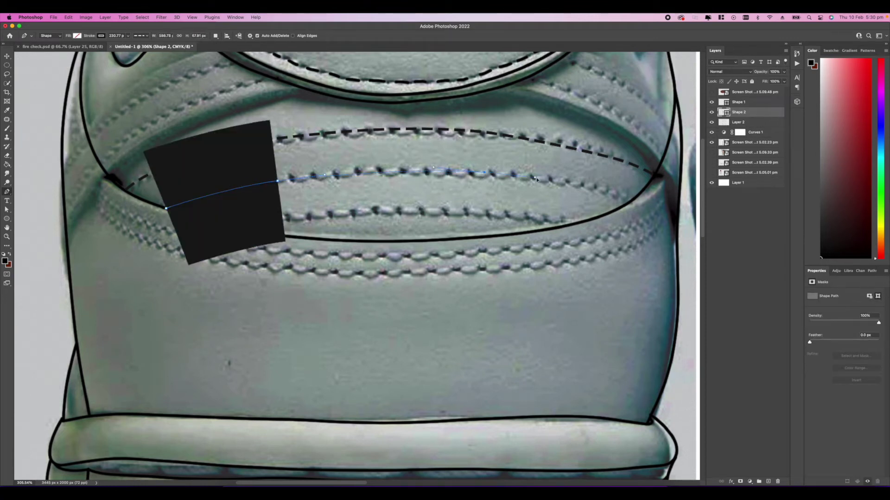
left_click(485, 172)
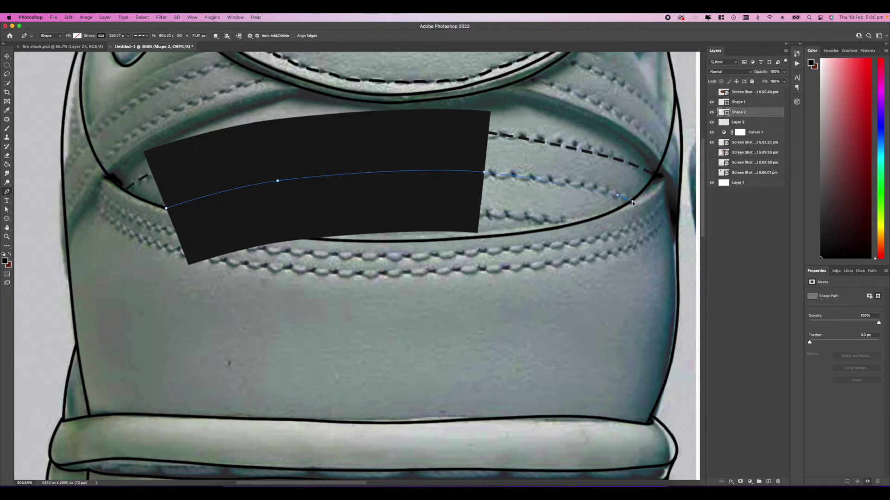
left_click(632, 201)
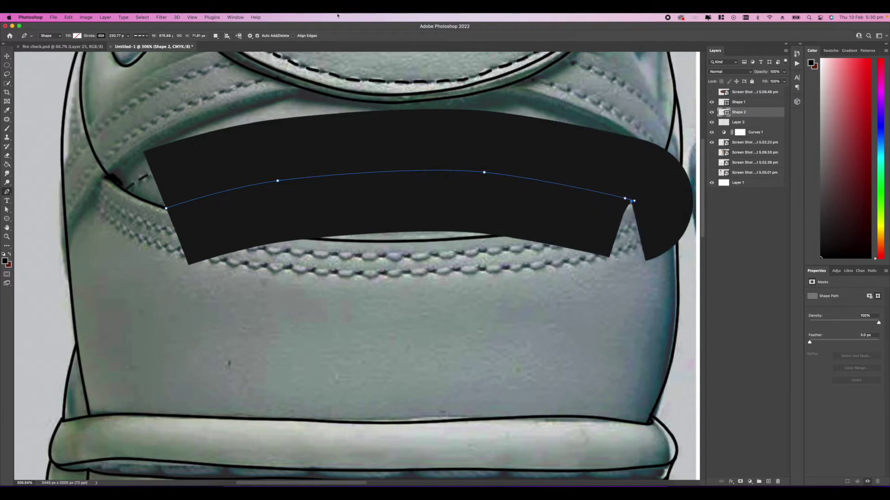
left_click(128, 35)
left_click_drag(129, 43, 104, 47)
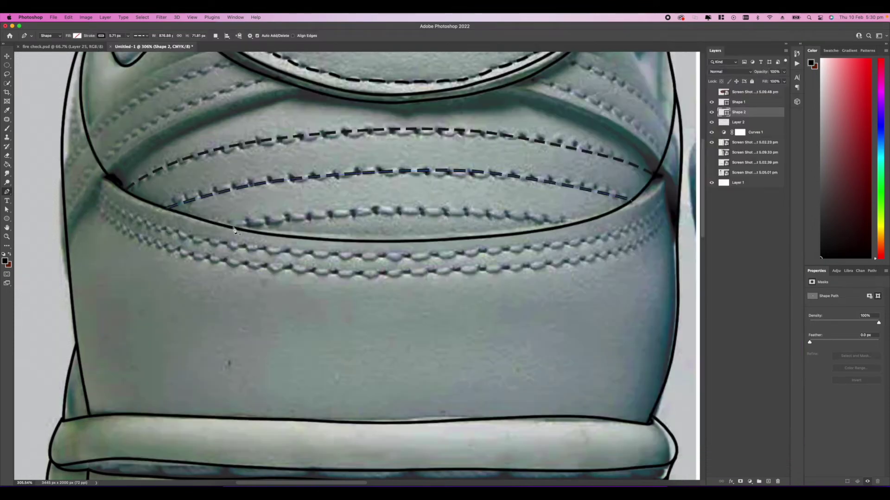
Trace the lowest stitch row of the curved heel panel with a dashed path, and hide the Curves 1 adjustment layer
left_click(232, 228)
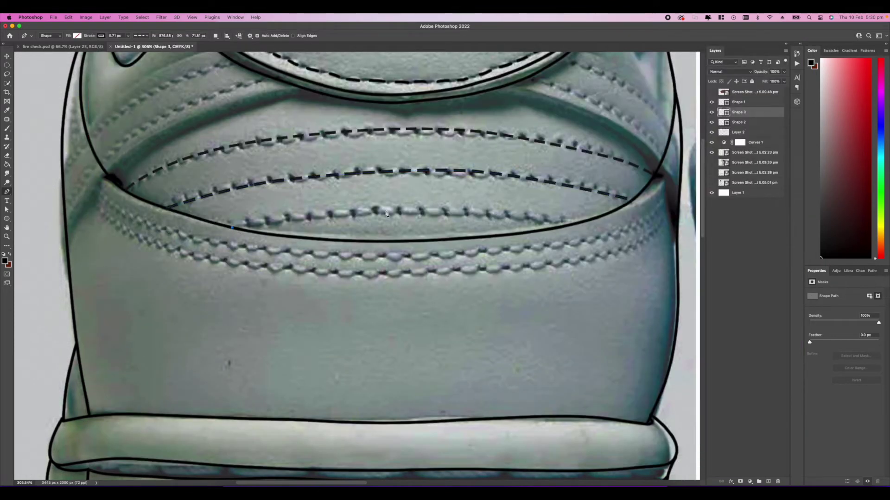
left_click_drag(391, 211, 492, 209)
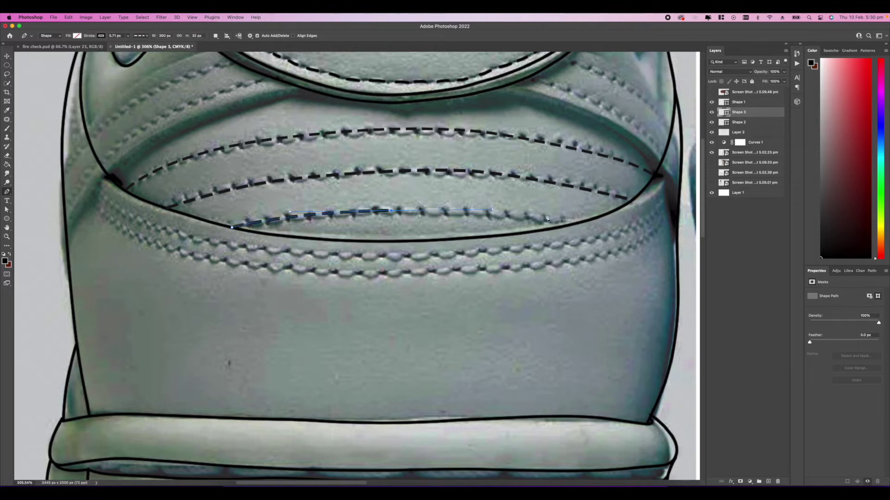
left_click(582, 221)
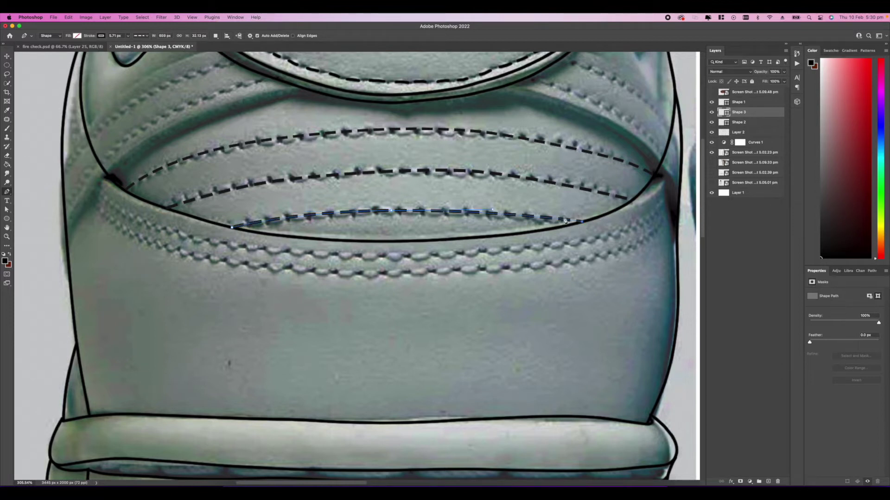
key("super+0")
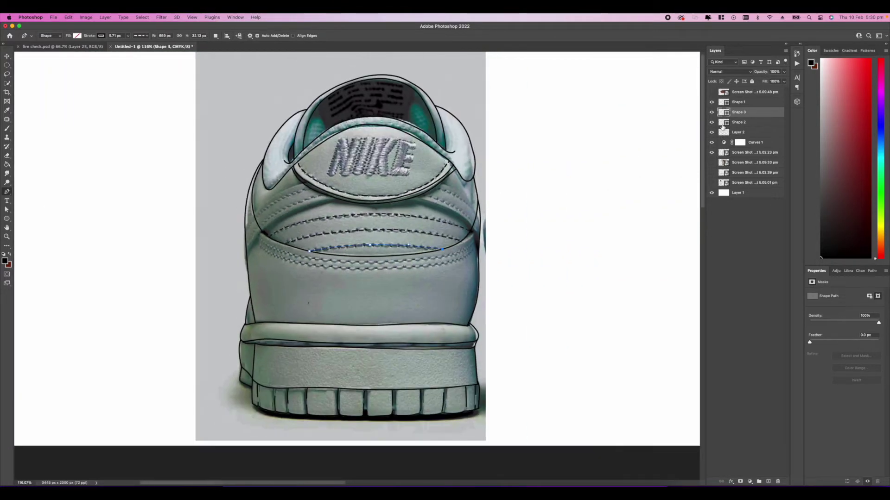
left_click(712, 143)
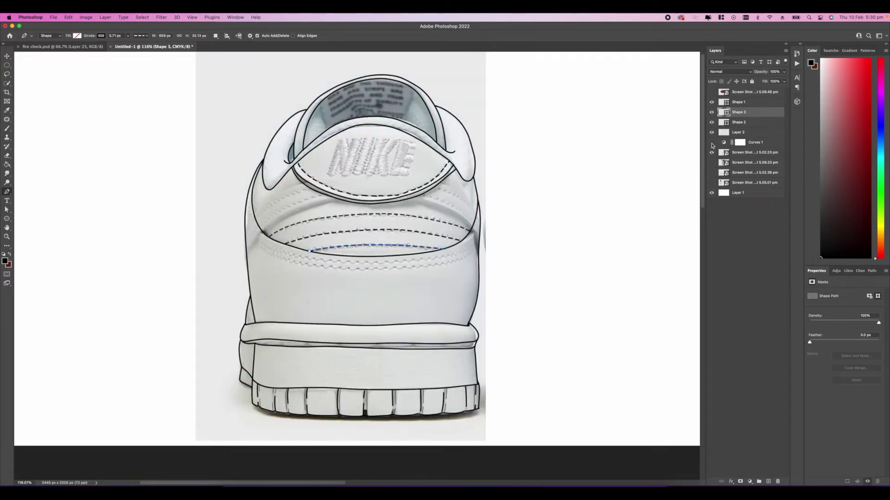
Trace the left part of the upper stitch row below the heel seam with a 5.7 pt dashed path above Layer 2
left_click(737, 133)
mouse_move(395, 166)
left_mouse_down()
mouse_move(299, 149)
mouse_move(391, 169)
left_mouse_up()
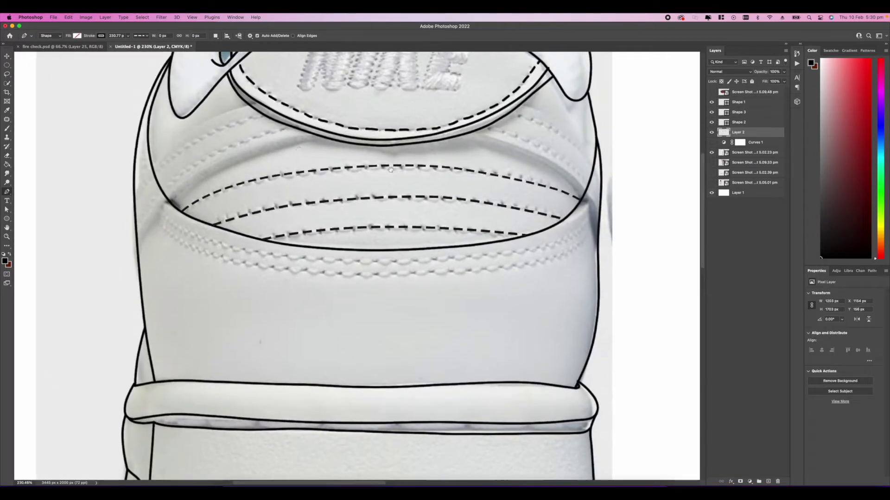
scroll(390, 169, "up", 3)
scroll(391, 169, "left", 3)
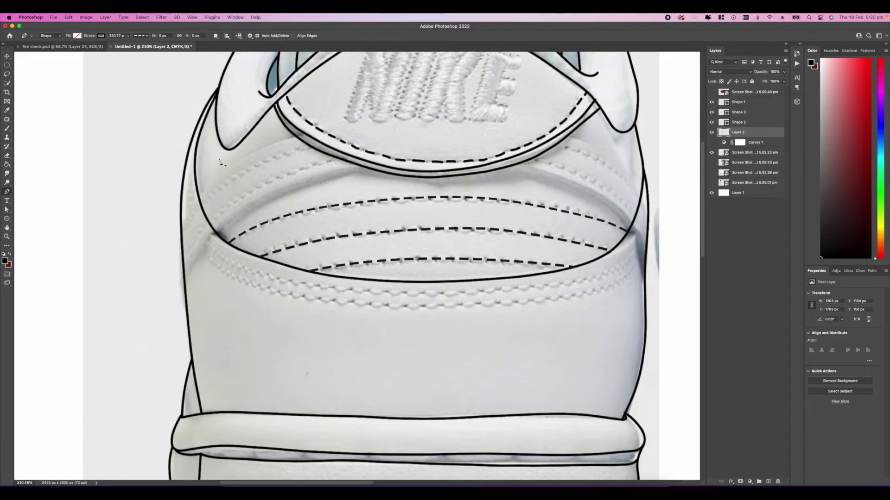
left_click(188, 156)
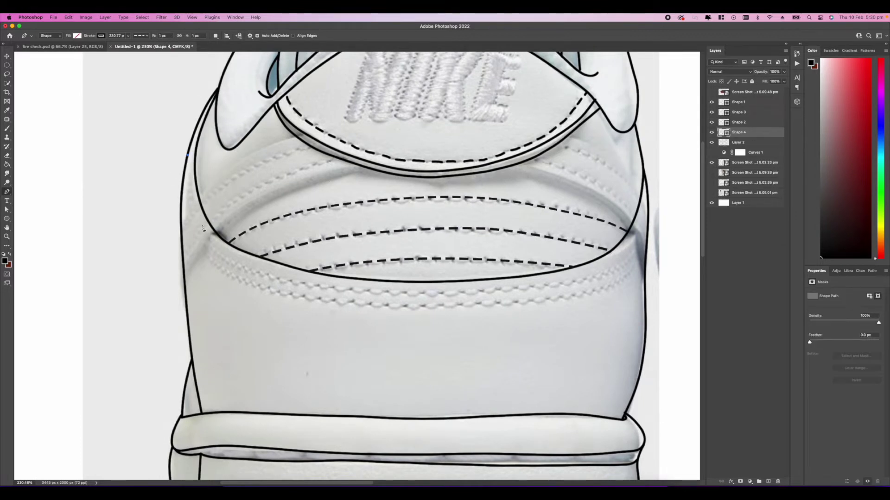
left_click_drag(205, 231, 226, 262)
key("super+z")
left_click(119, 35)
type("5")
left_click_drag(201, 232, 219, 257)
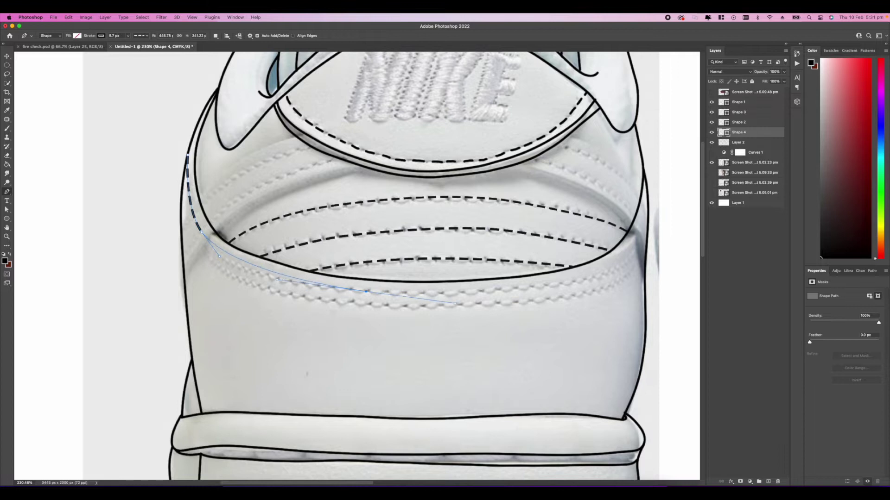
left_click_drag(333, 288, 418, 299)
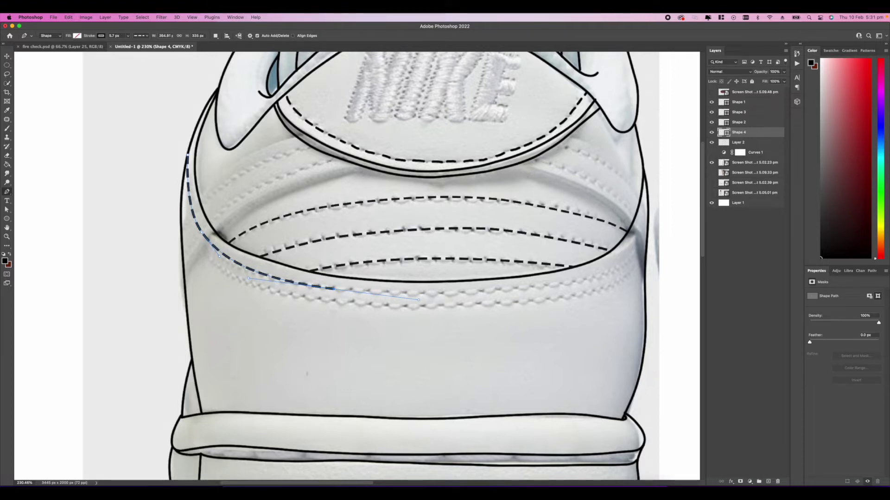
left_click_drag(520, 288, 567, 284)
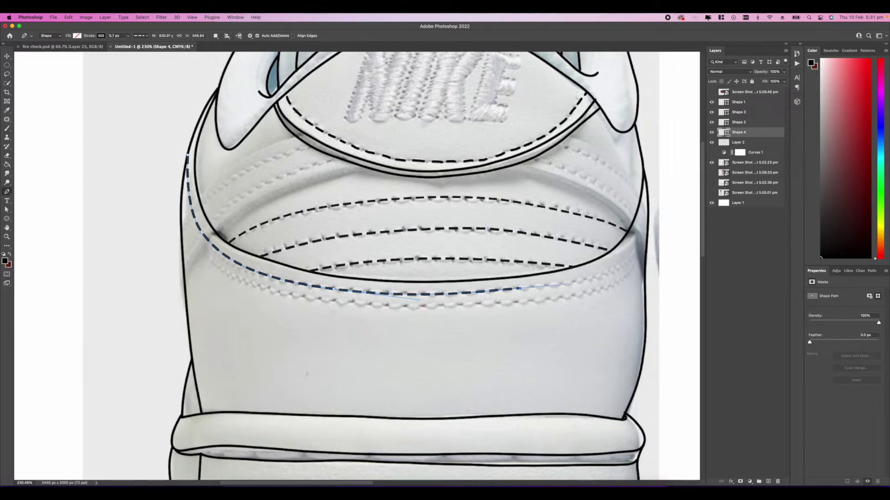
left_click(624, 265)
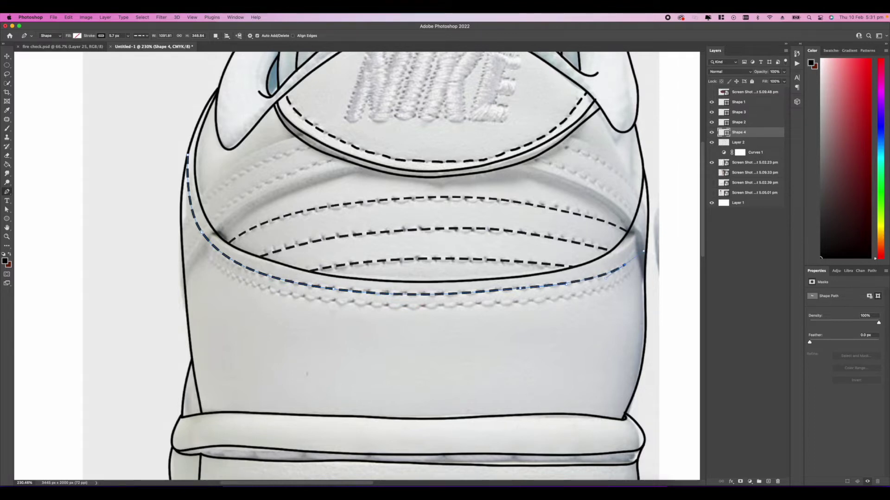
key("super+z")
key("super+z")
key("super+z")
Continue the dashed path along the right part of the upper stitch row below the seam to the shoe's outer edge
left_click_drag(581, 280, 613, 272)
left_click(635, 247)
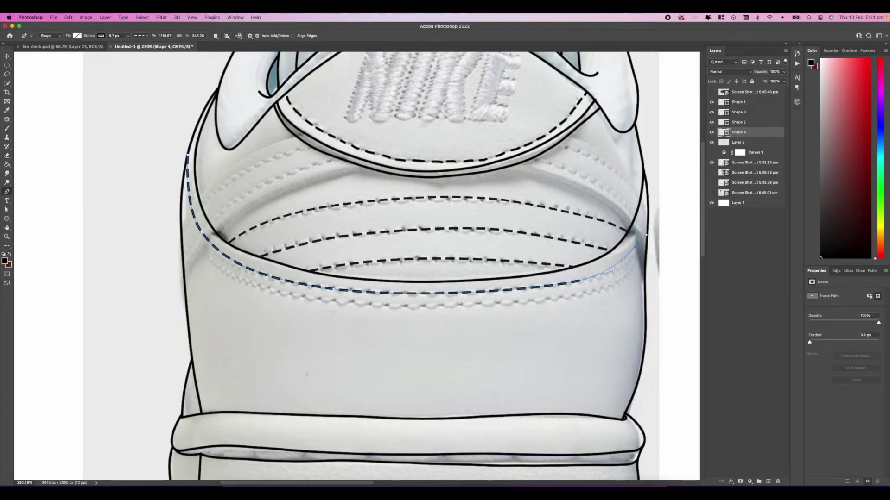
left_click(646, 222)
scroll(647, 221, "down", 1)
scroll(646, 221, "left", 1)
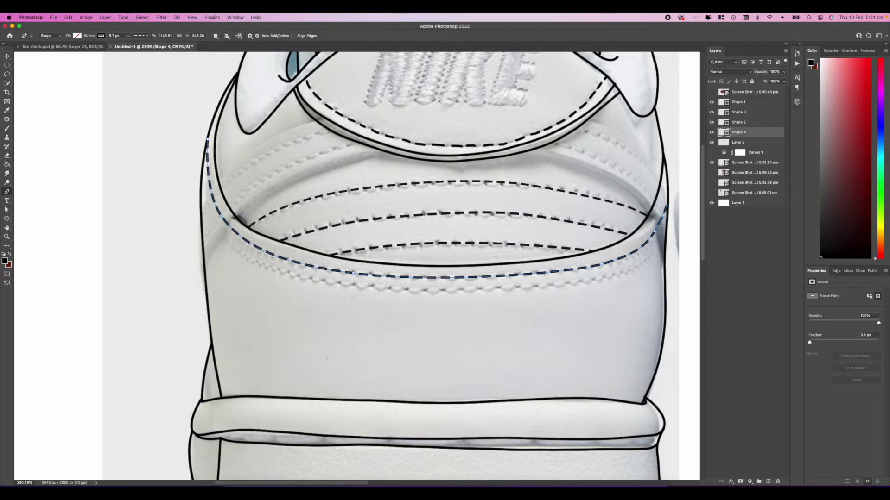
Start a new dashed path above Layer 2 at the left end of the lower stitch row below the heel seam, with stroke width 5.7
left_click(738, 143)
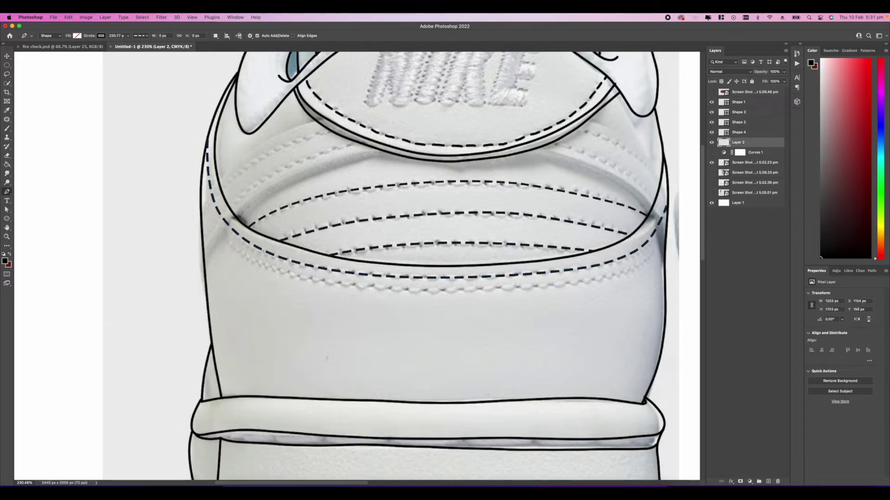
left_click(203, 171)
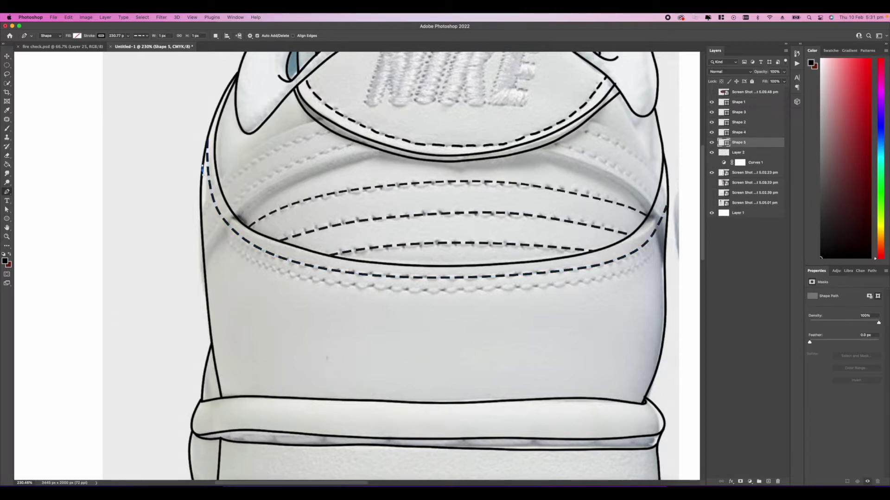
left_click_drag(223, 234, 233, 248)
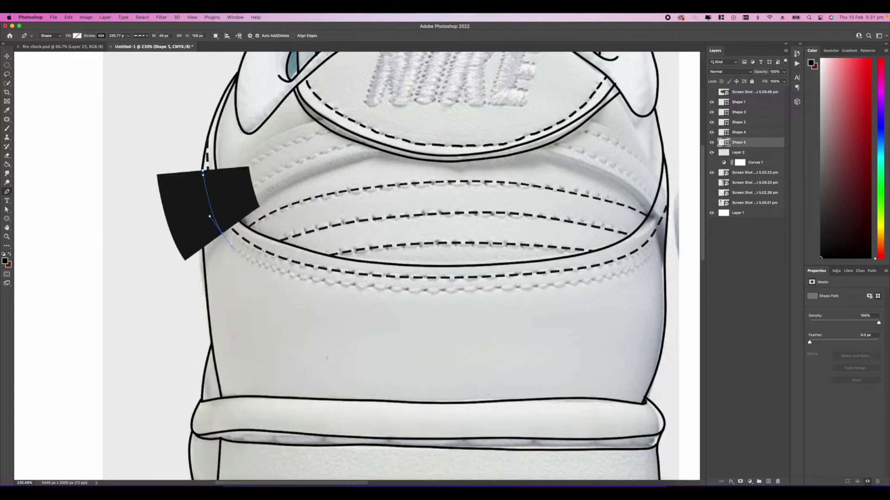
key("super+z")
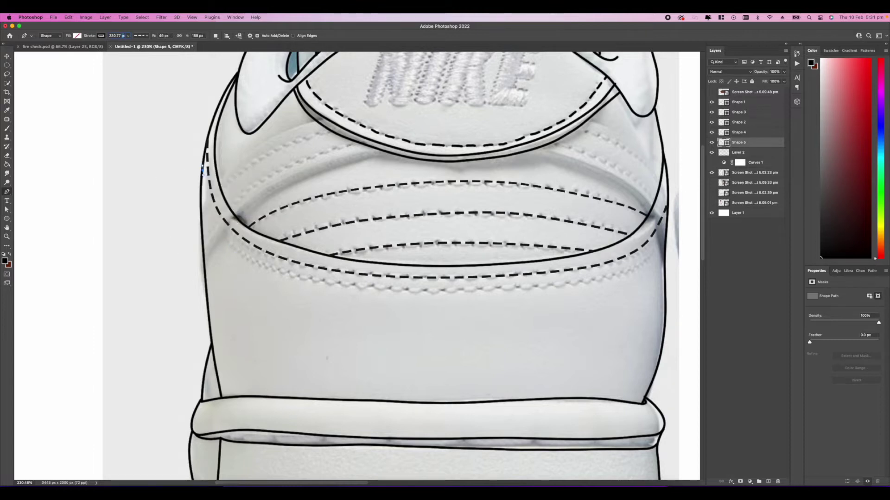
key("BackSpace")
key("BackSpace")
key("BackSpace")
type("5.7")
key("Return")
left_click_drag(215, 221, 223, 233)
left_click_drag(261, 265, 279, 272)
key("super+z")
key("super+z")
key("super+z")
key("super+z")
Trace the lower stitch row below the heel seam with the dashed path, from the left side to the shoe's right outer edge
left_click_drag(300, 276, 412, 307)
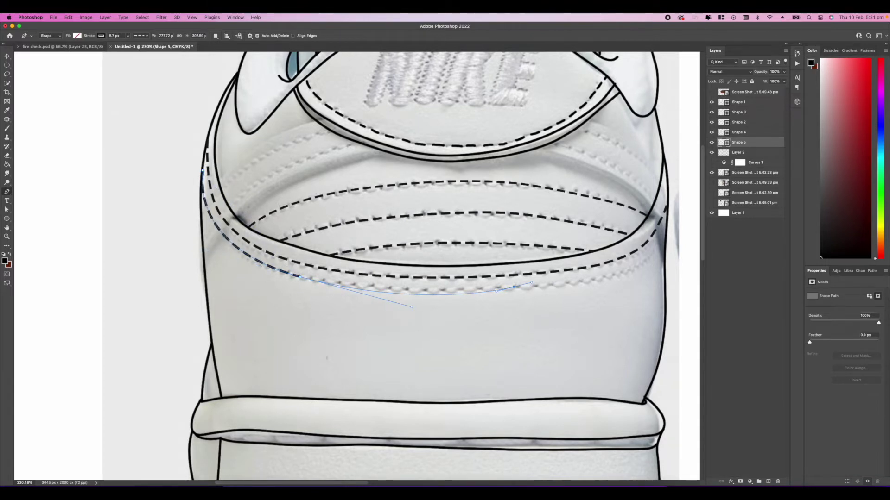
left_click(573, 286)
mouse_move(572, 286)
left_mouse_down()
mouse_move(636, 267)
mouse_move(664, 238)
left_mouse_up()
key("super+z")
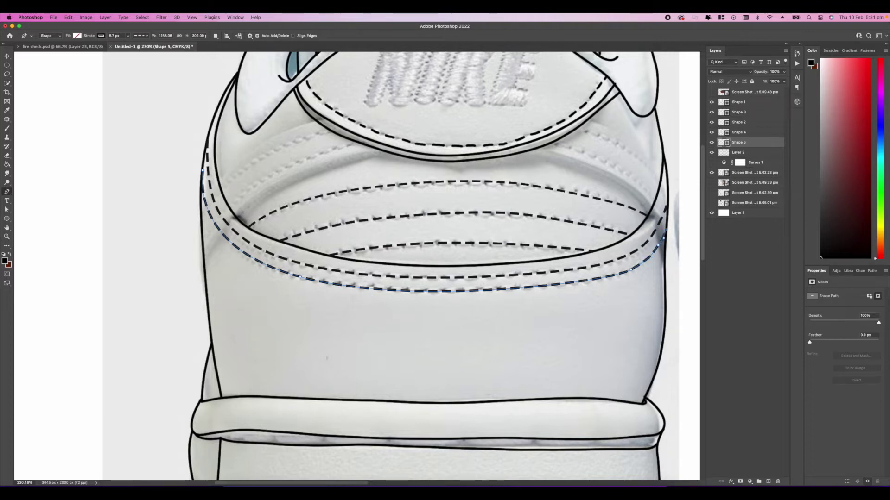
Draw a new dashed path above Layer 2 along the narrow groove beneath the midsole's upper rim, from its left to its right end
scroll(357, 266, "down", 10)
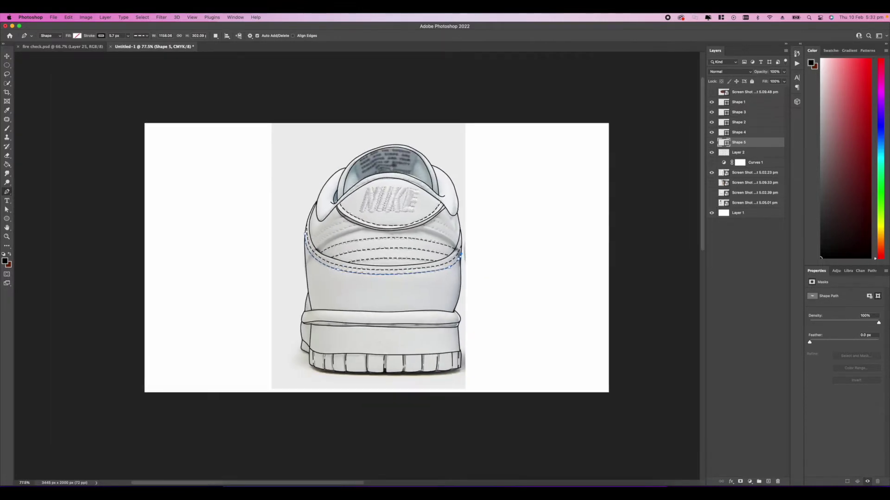
left_click(738, 152)
scroll(357, 266, "down", 5)
scroll(358, 266, "up", 8)
scroll(358, 266, "left", 1)
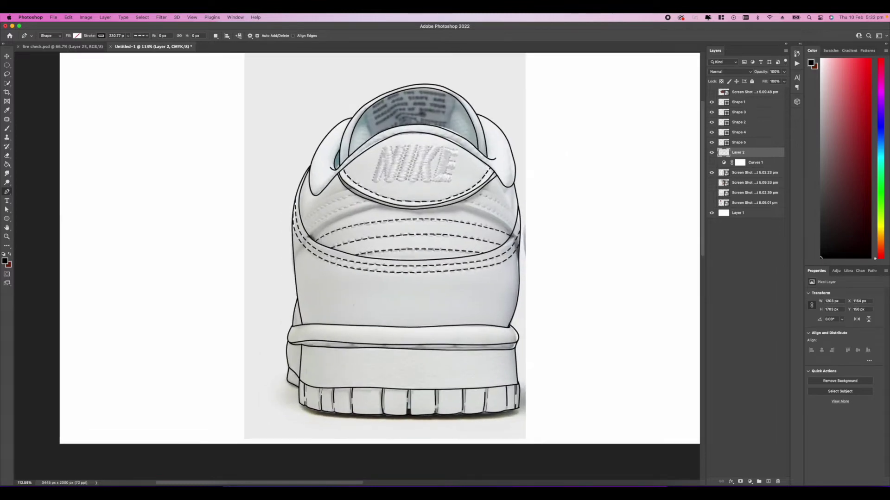
scroll(380, 248, "down", 3)
scroll(380, 248, "up", 5)
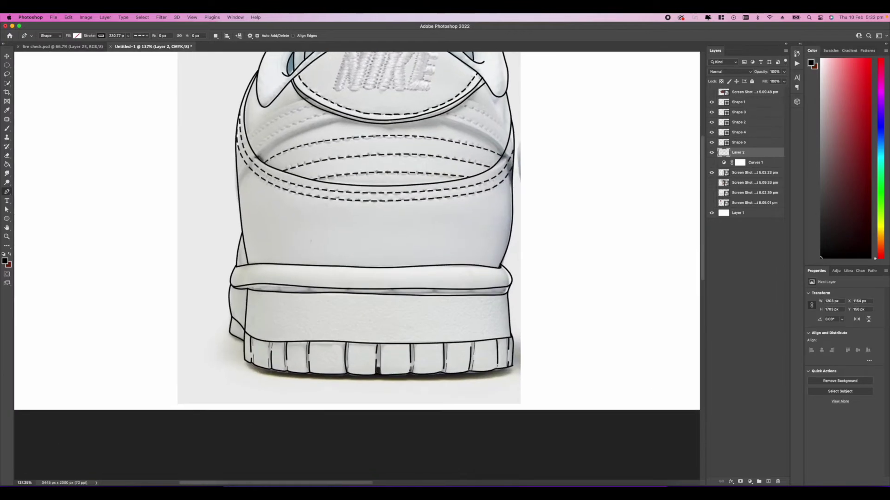
scroll(361, 320, "up", 3)
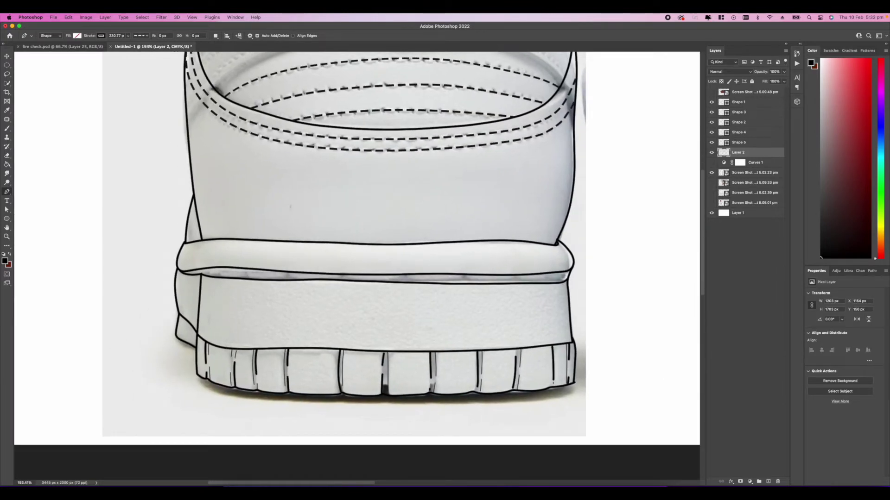
left_click(204, 272)
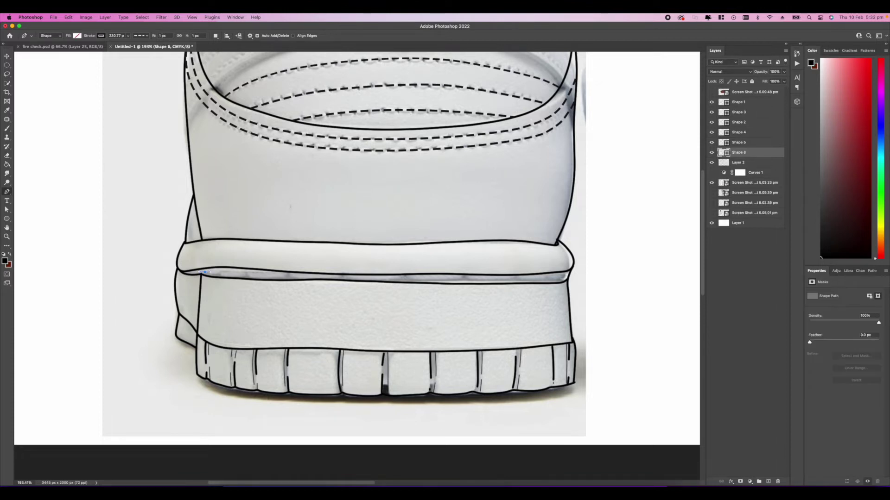
left_click_drag(412, 280, 453, 280)
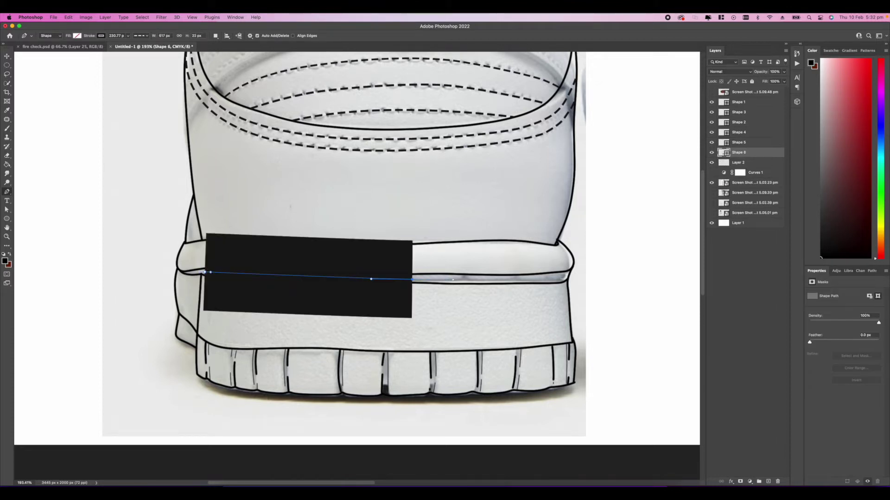
left_click(551, 277)
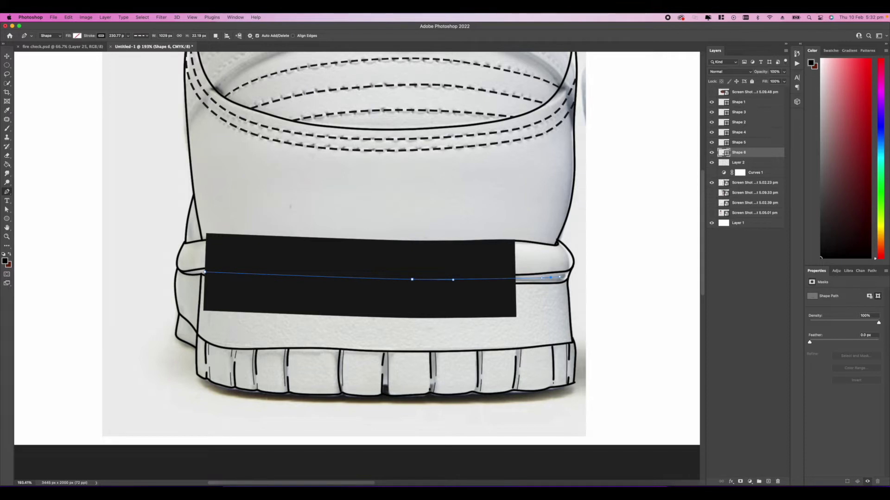
left_click(569, 275)
Set the midsole groove path's stroke width to 17.25 and reselect Layer 2
left_click(128, 36)
left_click_drag(128, 44, 111, 44)
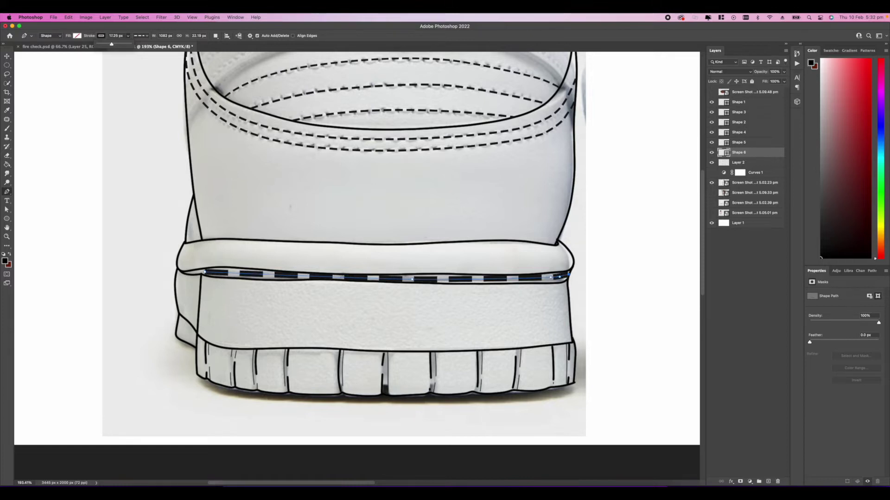
left_click(743, 162)
Toggle Layer 2's visibility to compare the solid traced outlines with the heel photo
scroll(379, 151, "down", 10)
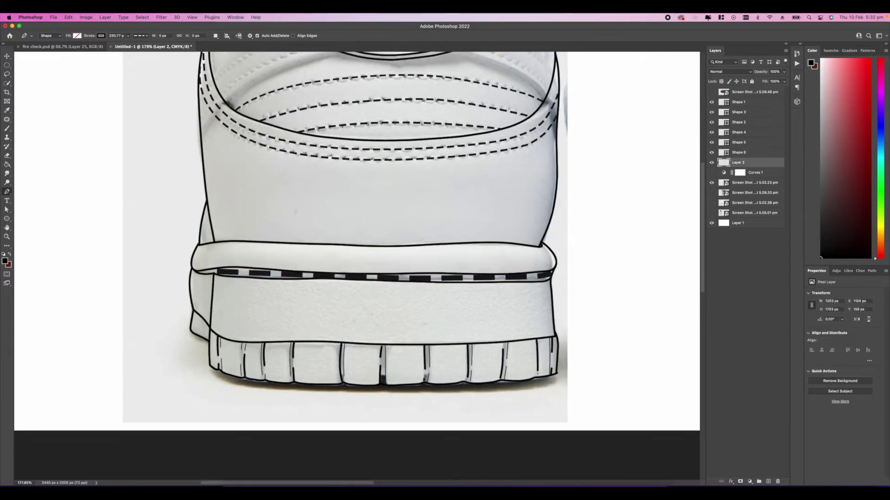
scroll(379, 152, "up", 8)
scroll(359, 267, "down", 5)
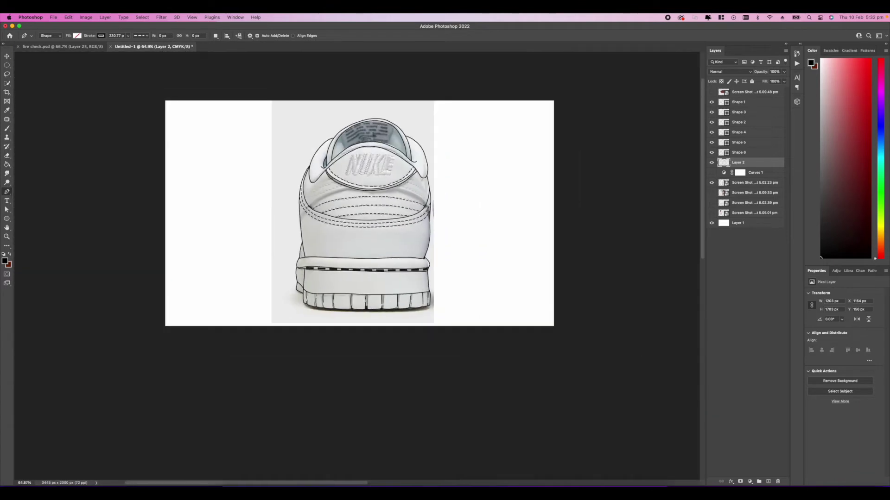
left_click(712, 163)
left_click(712, 163)
left_click(711, 162)
left_click(712, 163)
scroll(359, 266, "up", 5)
scroll(360, 267, "down", 6)
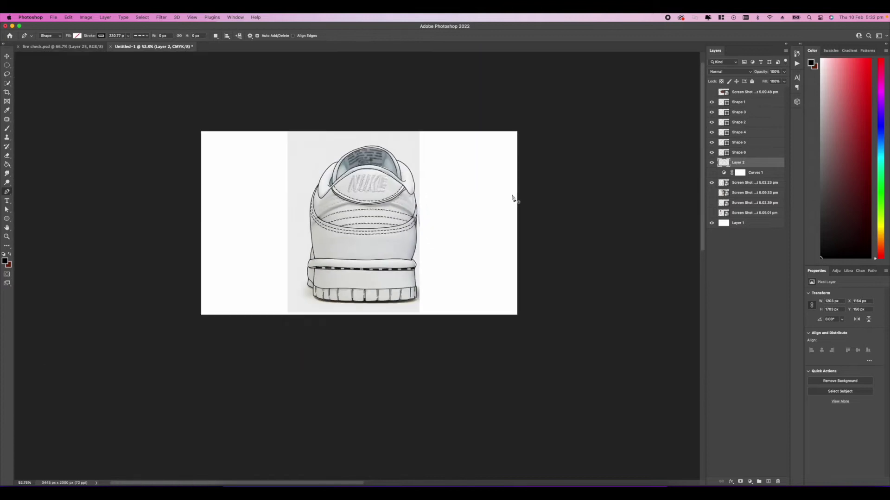
Hide the heel photo and examine the line art on the white background, from the outsole up to the collar
scroll(429, 180, "up", 6)
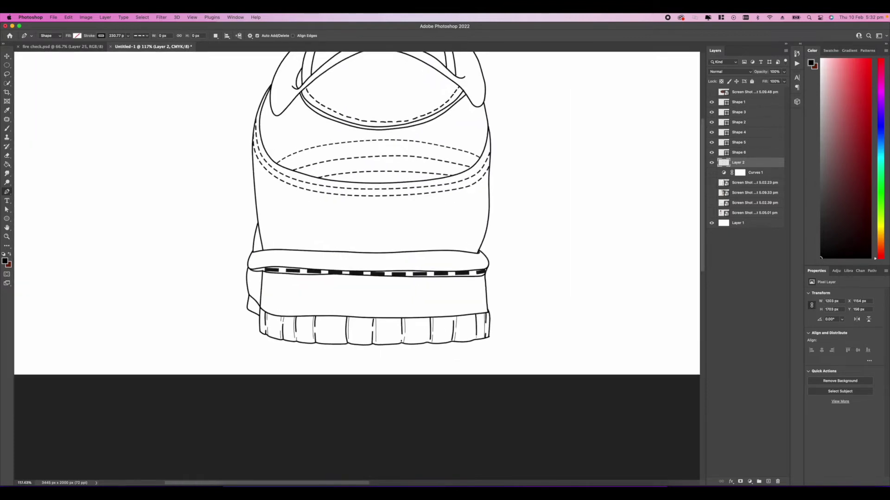
scroll(429, 181, "down", 2)
scroll(429, 180, "up", 4)
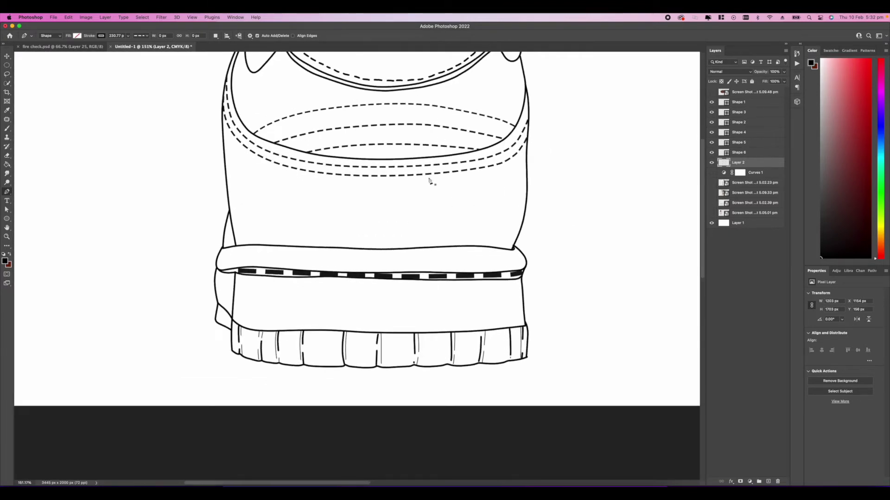
scroll(430, 181, "down", 5)
scroll(429, 181, "down", 2)
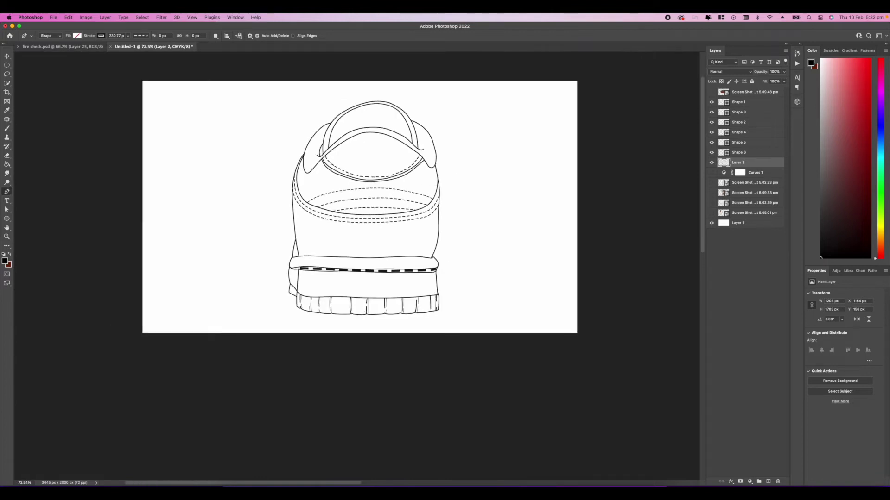
scroll(429, 180, "up", 5)
scroll(429, 180, "down", 7)
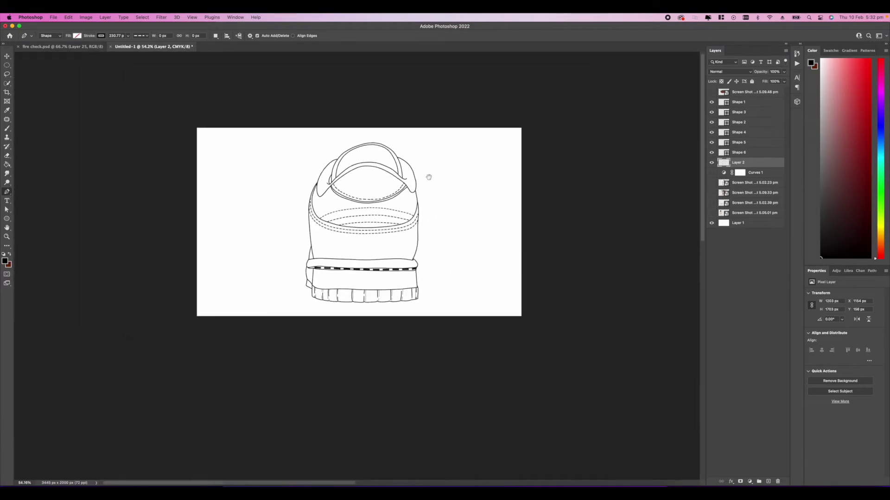
scroll(429, 177, "right", 5)
scroll(429, 177, "up", 4)
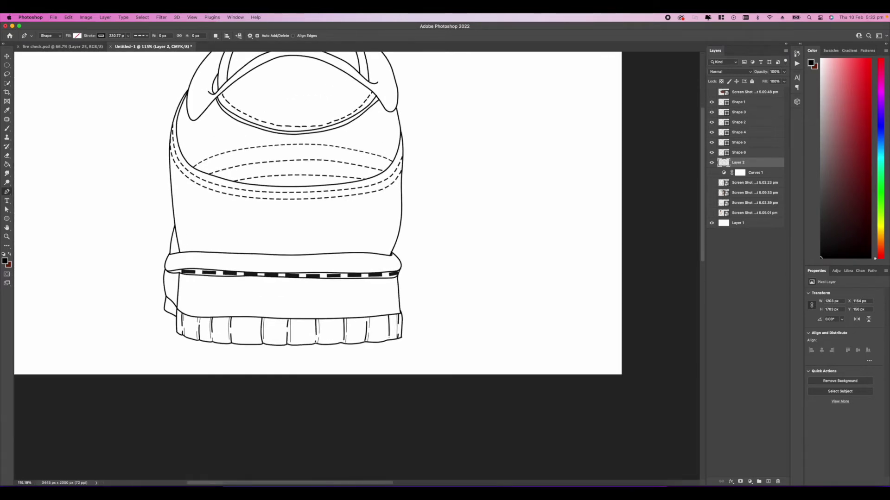
scroll(429, 177, "left", 5)
scroll(428, 177, "up", 3)
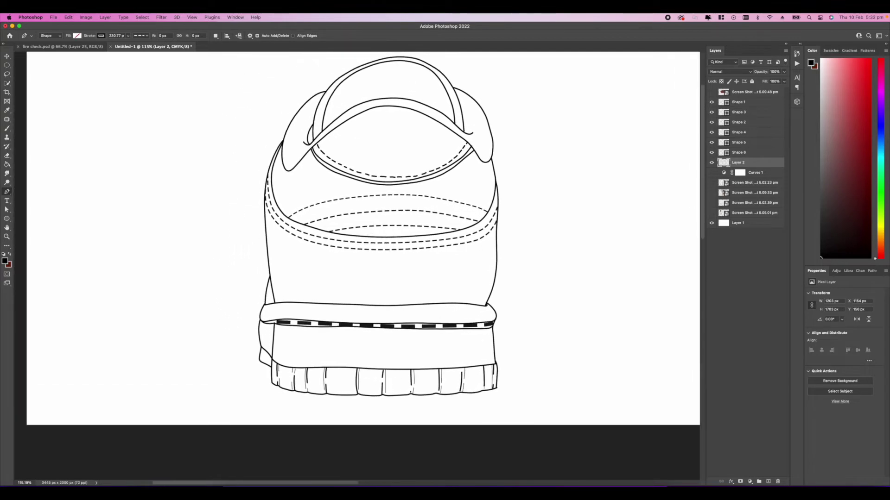
scroll(363, 259, "up", 3)
scroll(363, 260, "right", 2)
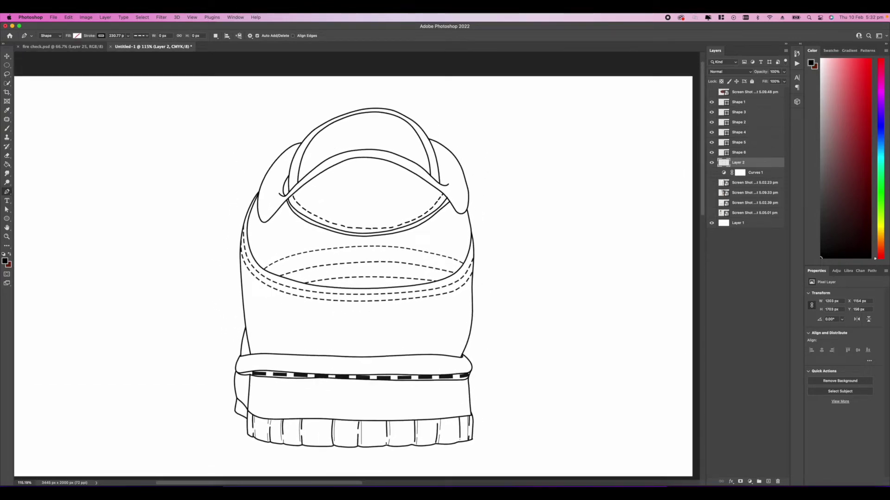
scroll(355, 264, "up", 3)
Switch to the Brush tool and show the heel photo and the Curves 1 adjustment around the collar
key("b")
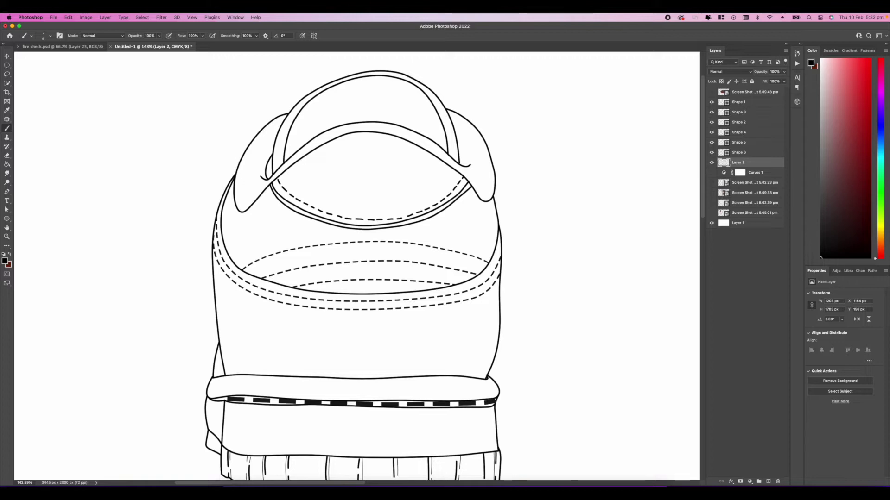
scroll(353, 217, "up", 5)
scroll(353, 218, "up", 3)
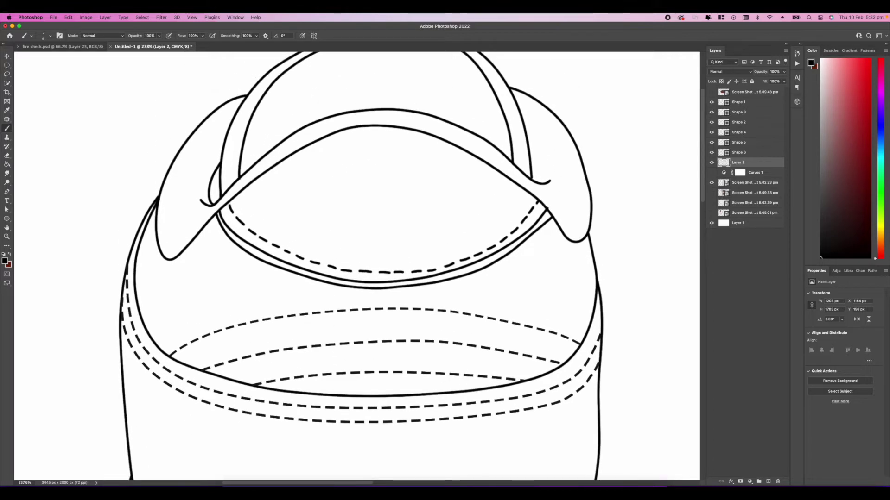
left_click(711, 182)
left_click(711, 173)
scroll(320, 185, "up", 3)
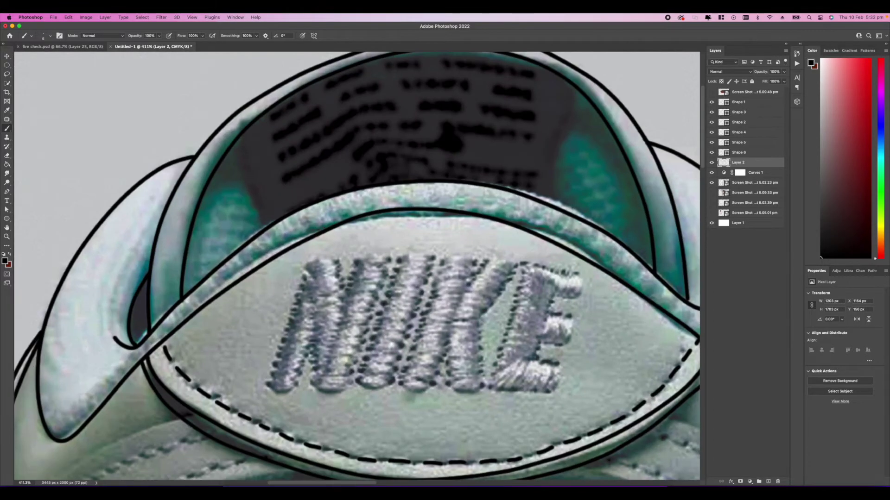
Check the collar outlines without the photo, and brush both curved side edges of the dark printed label inside the collar on Layer 2
left_click(711, 183)
scroll(357, 265, "up", 2)
scroll(357, 266, "right", 2)
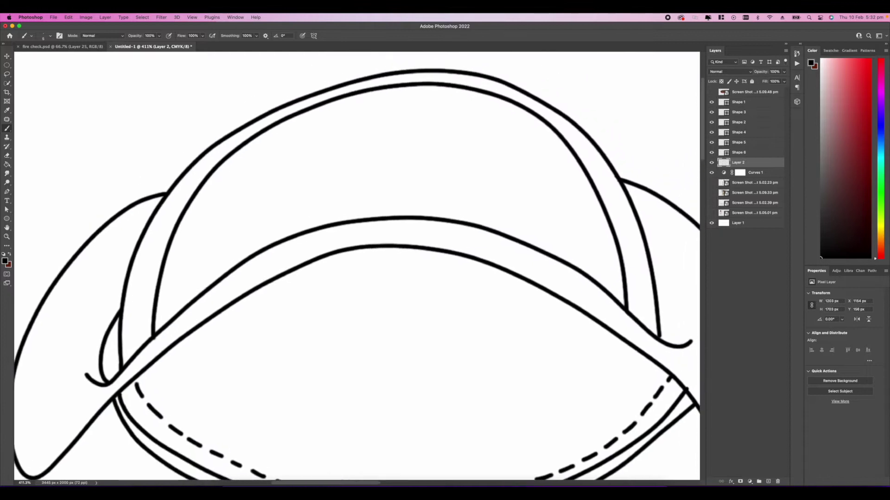
left_click(712, 182)
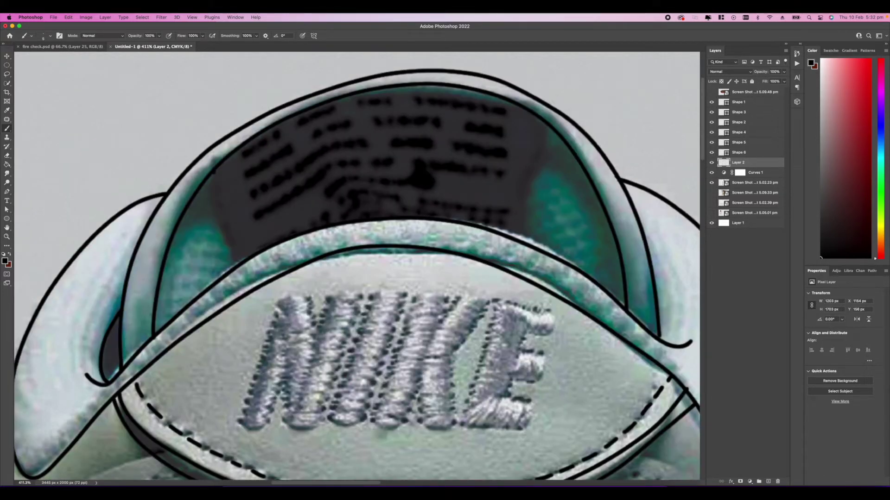
left_click_drag(213, 175, 237, 265)
mouse_move(522, 241)
left_mouse_down()
mouse_move(525, 205)
mouse_move(551, 160)
left_mouse_up()
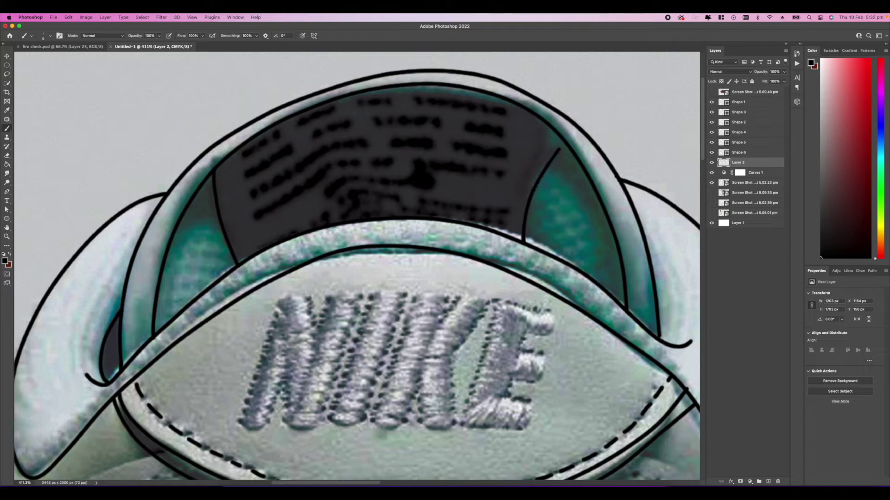
Hide the heel photo and examine the complete heel line art on the white canvas
scroll(356, 266, "down", 10)
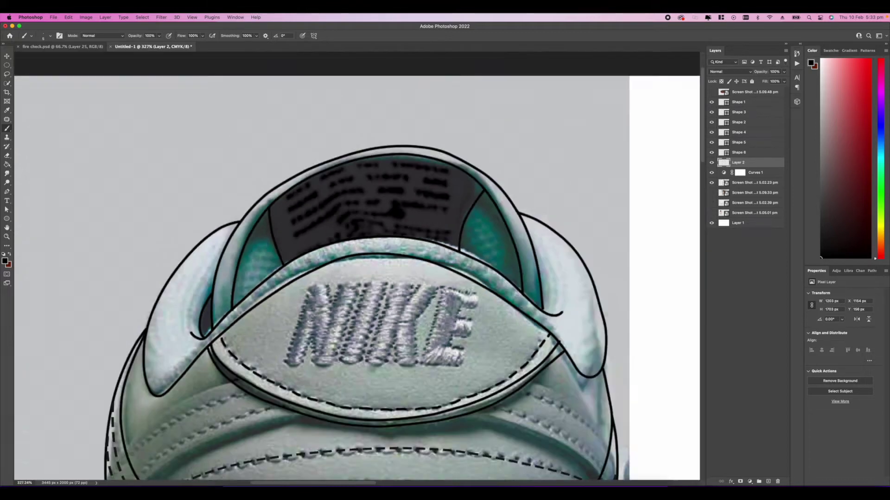
scroll(356, 266, "down", 2)
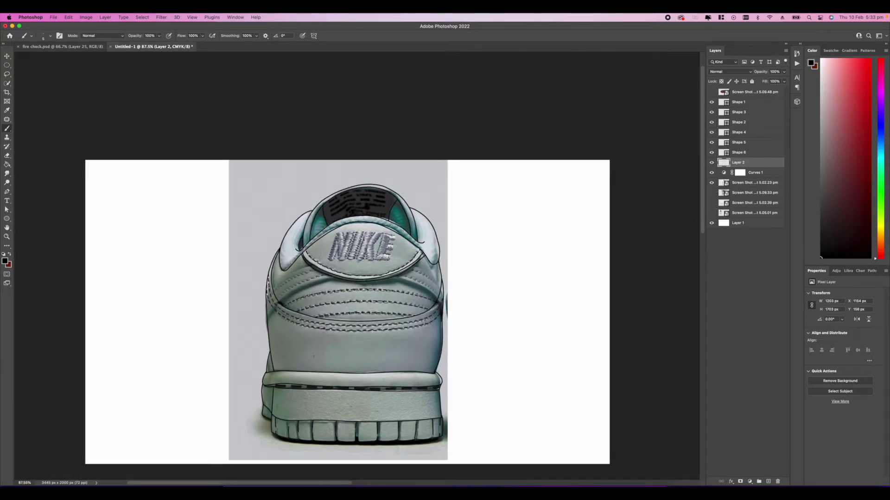
scroll(357, 266, "down", 2)
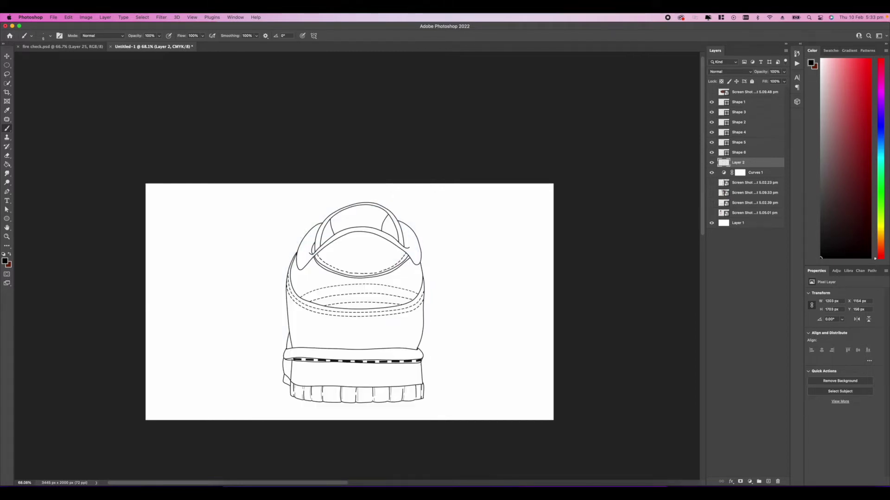
scroll(356, 266, "down", 5)
scroll(356, 266, "up", 4)
scroll(356, 266, "down", 3)
scroll(356, 266, "up", 3)
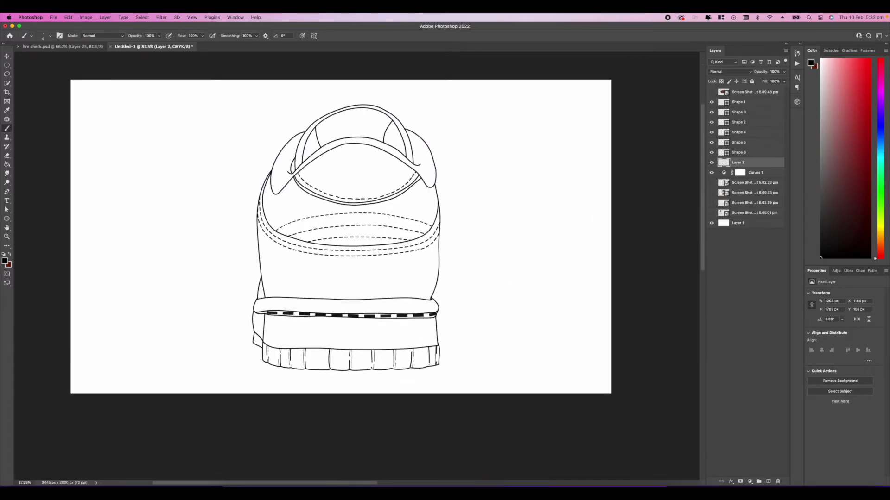
Group the six heel shape layers together with Layer 2
scroll(356, 266, "down", 1)
left_click(739, 102, "shift")
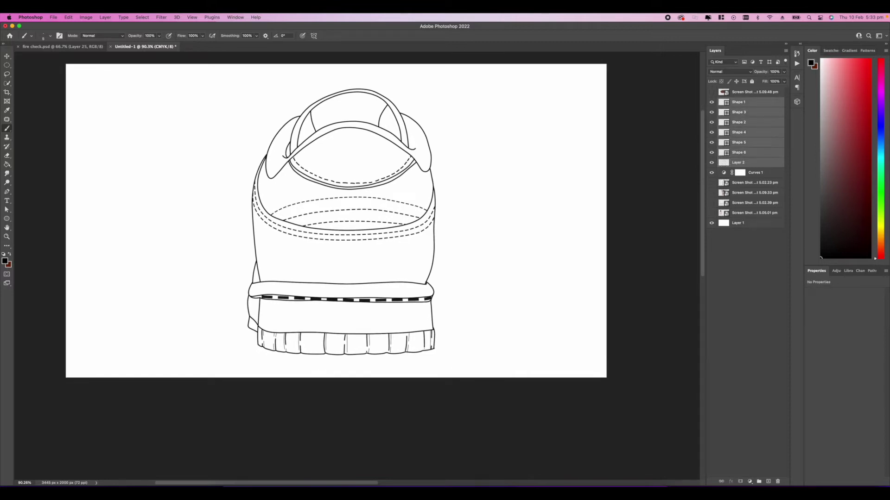
key("super+g")
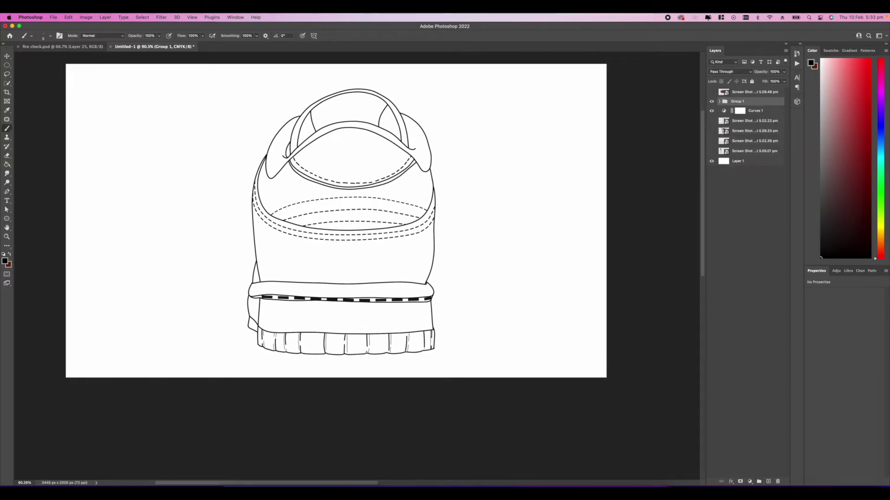
Examine the grouped heel line art up close and as a whole
left_click(711, 93)
scroll(357, 267, "down", 5)
scroll(357, 267, "up", 3)
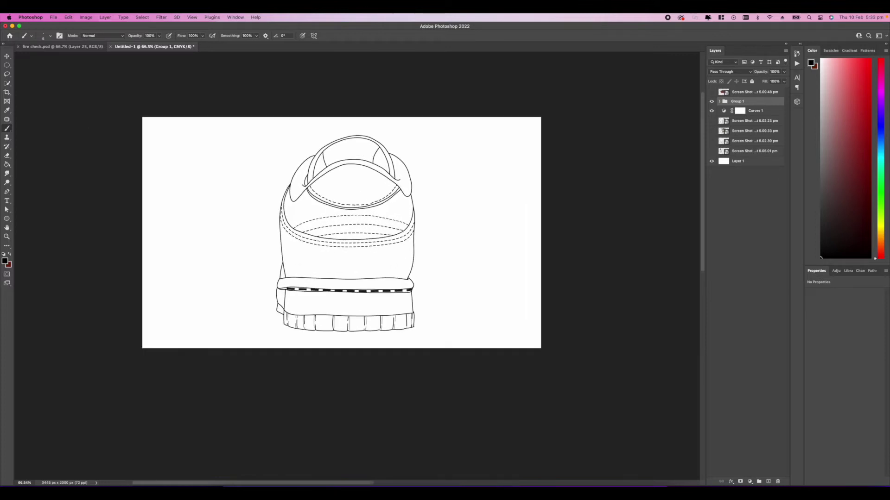
scroll(357, 266, "up", 5)
scroll(357, 267, "down", 5)
scroll(357, 266, "left", 2)
scroll(357, 266, "down", 2)
scroll(357, 266, "down", 8)
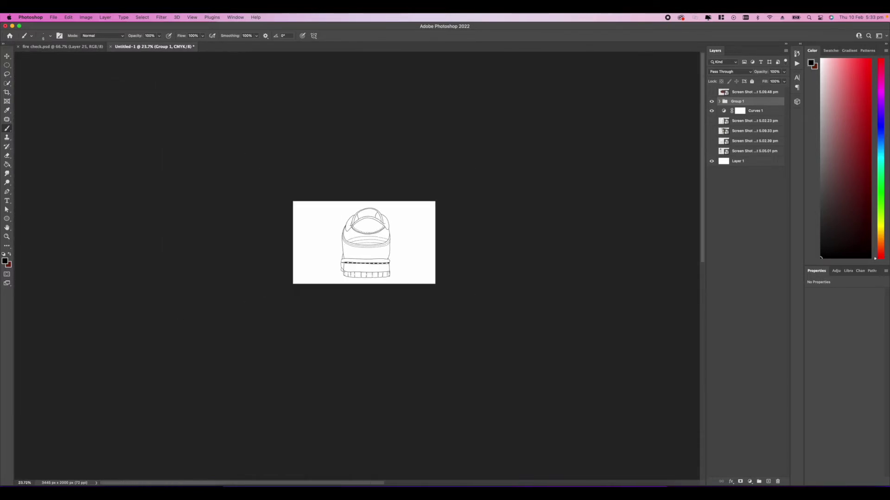
scroll(356, 278, "up", 5)
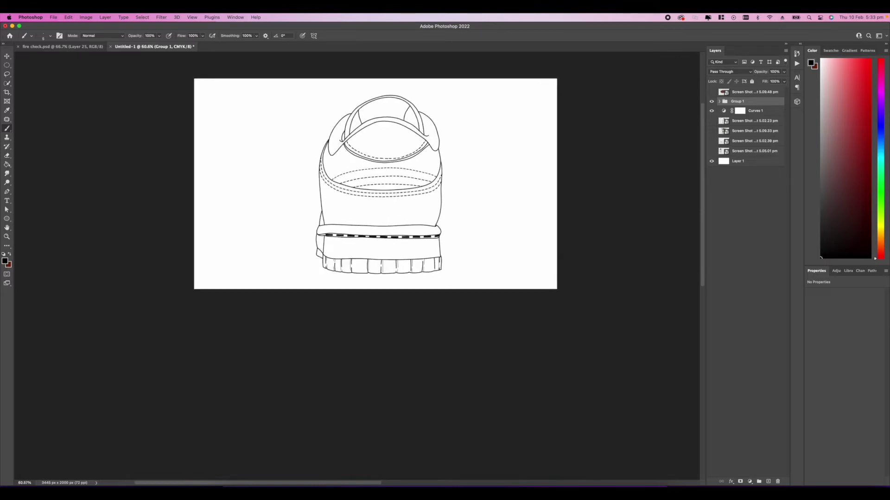
scroll(359, 273, "up", 1)
scroll(359, 274, "down", 2)
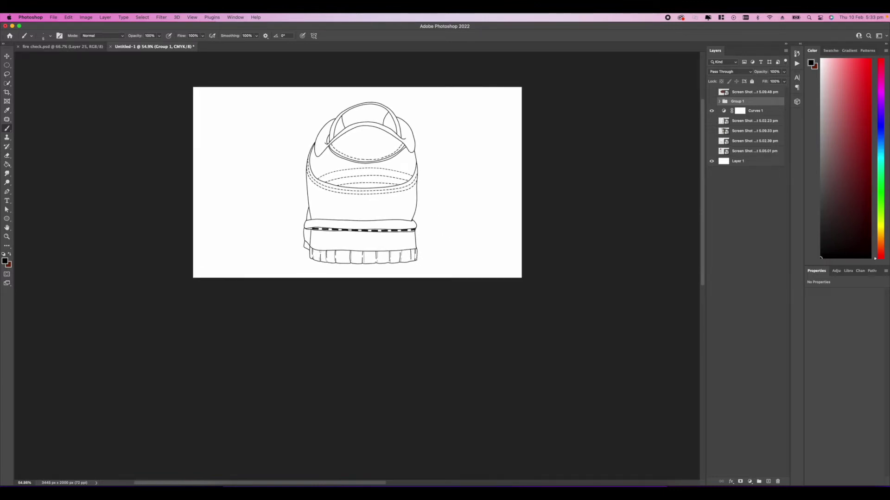
Hide the heel line art group and rename it "back"
key("super+comma")
key("super+comma")
type("back")
key("Return")
left_click(711, 102)
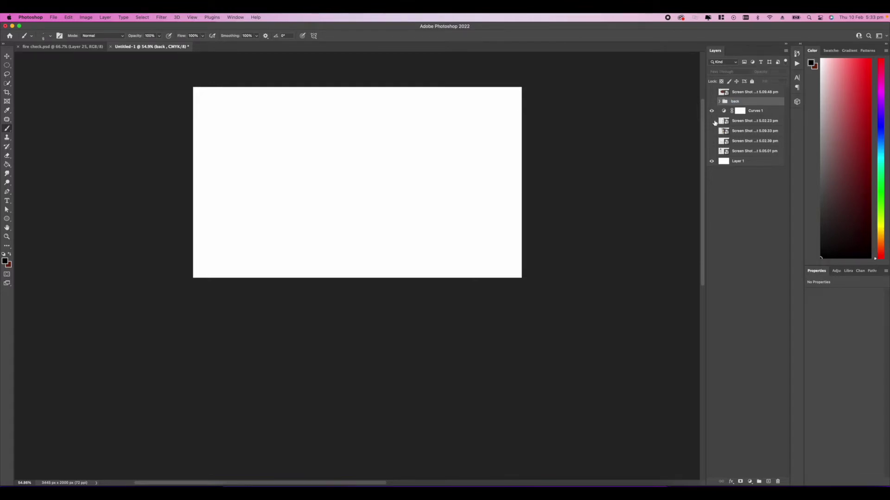
Show the heel photo to identify its layer, and delete that layer
left_click(711, 121)
left_click(711, 121)
left_click(711, 121)
left_click(747, 122)
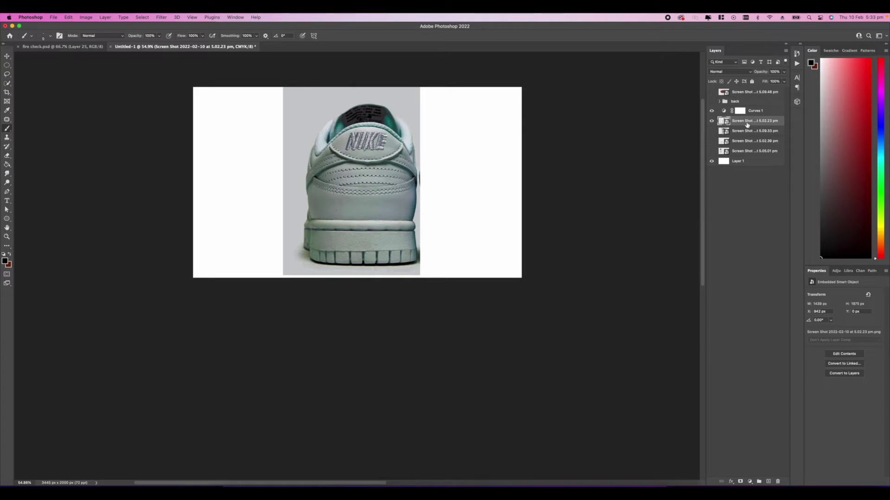
key("BackSpace")
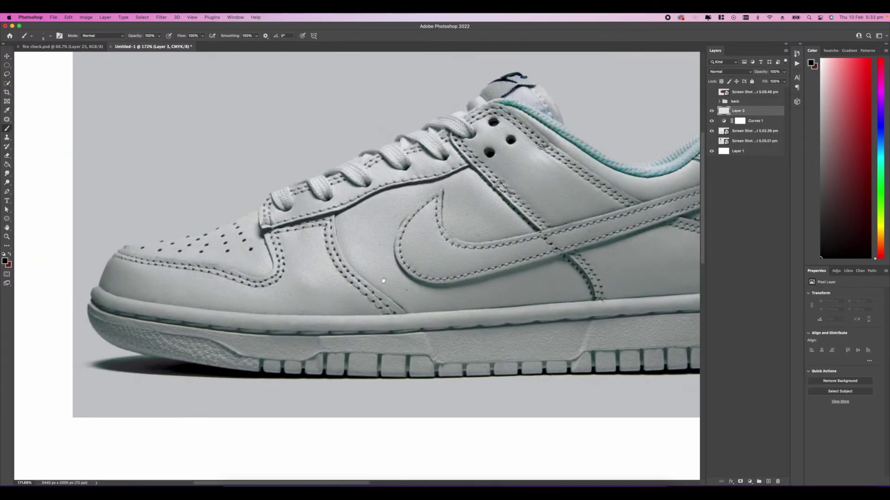
Start a Pen shape around the toe cap on the side-view photo, with a solid 5 px stroke
key("p")
left_click(99, 286)
left_click_drag(118, 252, 133, 240)
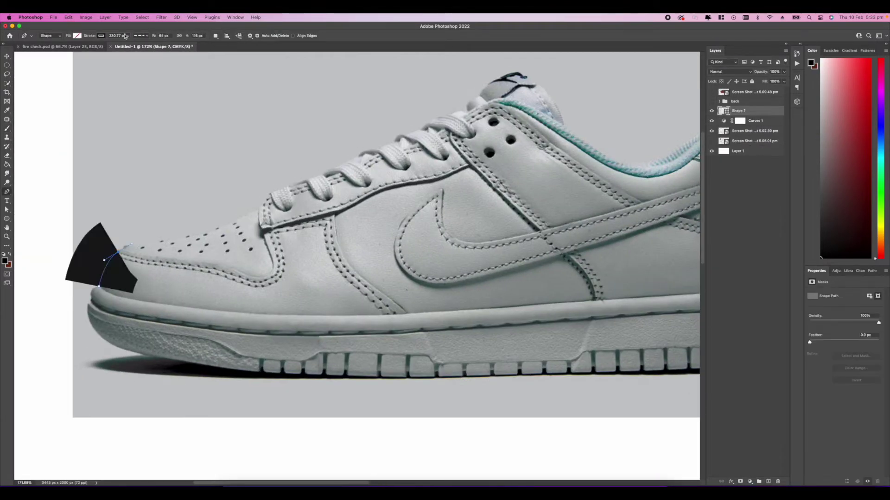
left_click(116, 36)
type("1")
left_click(141, 36)
key("super+z")
key("super+z")
double_click(116, 35)
type("5")
left_click(140, 36)
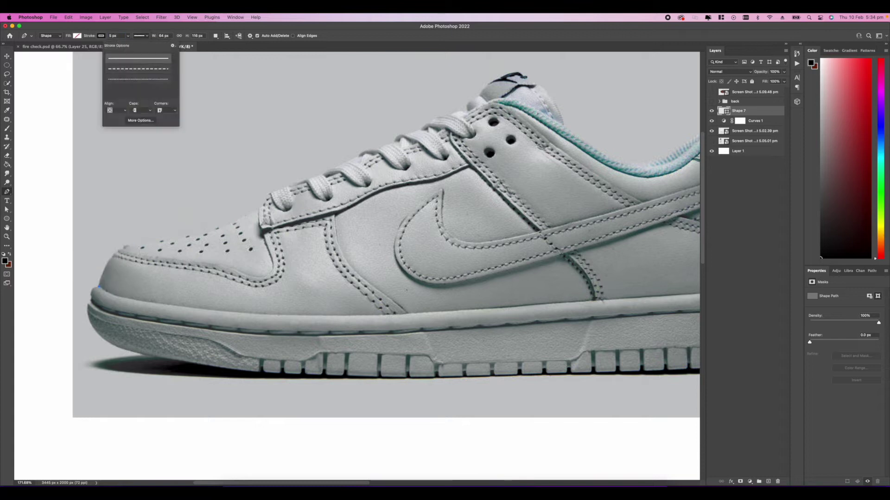
left_click(139, 58)
key("super+z")
Extend the side-view outline over the perforated toe box and up towards the laces
mouse_move(136, 244)
left_mouse_down()
mouse_move(188, 235)
mouse_move(176, 237)
left_mouse_up()
mouse_move(241, 221)
left_mouse_down()
mouse_move(295, 172)
mouse_move(337, 156)
left_mouse_up()
scroll(357, 223, "right", 5)
scroll(357, 222, "up", 2)
scroll(367, 111, "up", 10)
key("super+z")
Trace the outline past the upper laces and over the tongue down to the collar opening
mouse_move(224, 295)
left_mouse_down()
mouse_move(239, 293)
mouse_move(240, 271)
left_mouse_up()
scroll(332, 259, "up", 1)
left_click_drag(274, 239, 291, 224)
left_click_drag(272, 193, 292, 183)
scroll(357, 222, "right", 4)
left_click_drag(227, 101, 239, 104)
left_click_drag(364, 198, 381, 229)
left_click_drag(428, 333, 429, 339)
scroll(357, 266, "right", 3)
key("super+z")
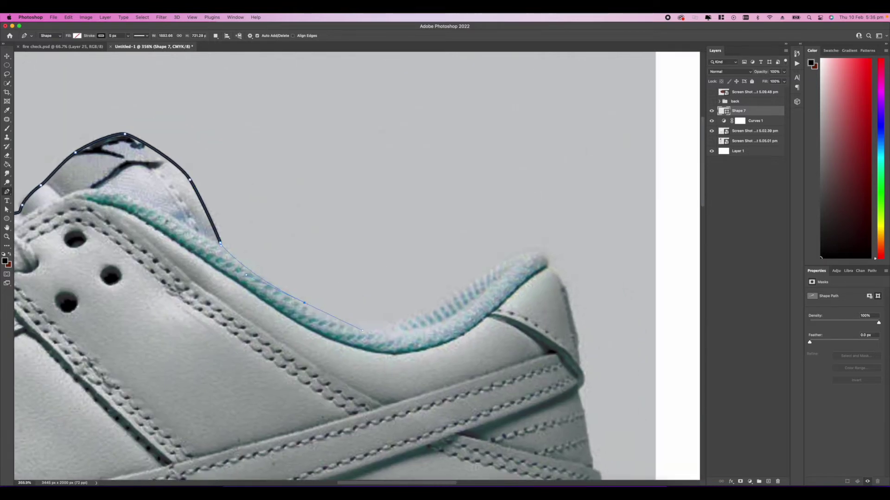
Trace the padded collar opening from the tongue's base up and over the top of the heel
left_click_drag(234, 259, 246, 269)
scroll(357, 266, "right", 2)
key("super+z")
left_click(216, 250)
left_click_drag(360, 315, 443, 297)
key("super+z")
key("super+z")
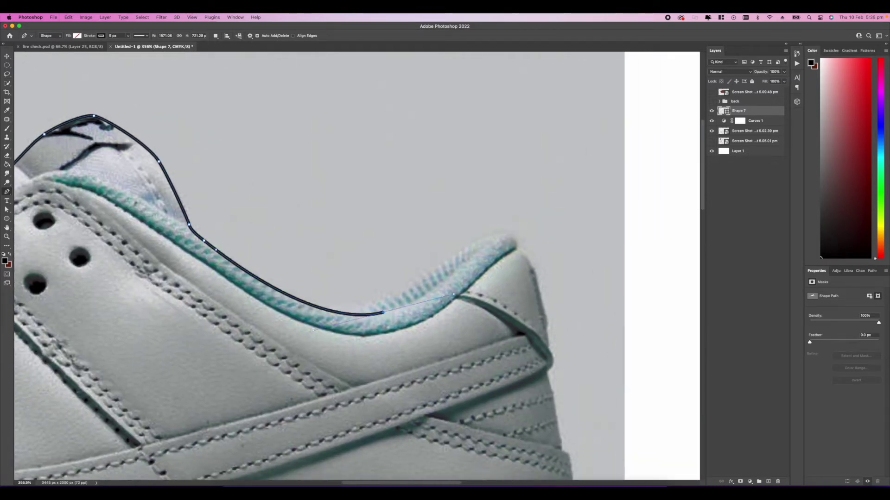
left_click_drag(476, 254, 493, 241)
left_click_drag(518, 242, 527, 259)
Continue the outline down the back of the heel and around the midsole edge to the outsole
scroll(356, 266, "down", 5)
left_click_drag(453, 209, 456, 227)
scroll(356, 266, "down", 2)
left_click_drag(443, 187, 441, 198)
scroll(454, 260, "down", 2)
left_click(451, 244)
left_click_drag(459, 260, 456, 273)
scroll(459, 264, "down", 3)
scroll(457, 259, "down", 3)
left_click(455, 252)
left_click_drag(472, 332, 471, 334)
scroll(468, 275, "down", 5)
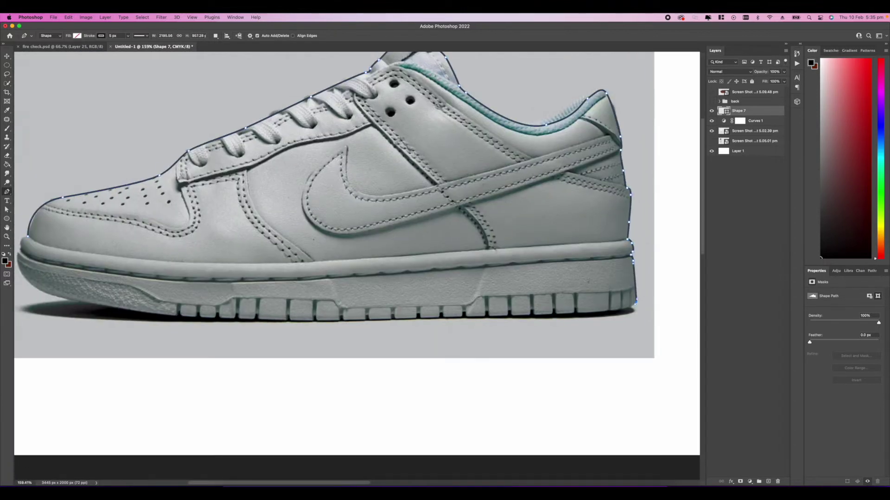
Trace the underside of the outsole forward to the toe and close the outline around the front of the midsole
key("super+z")
left_click_drag(635, 301, 606, 311)
scroll(510, 305, "left", 3)
left_click_drag(510, 311, 496, 312)
scroll(463, 311, "left", 5)
left_click_drag(396, 319, 389, 318)
scroll(148, 232, "up", 6)
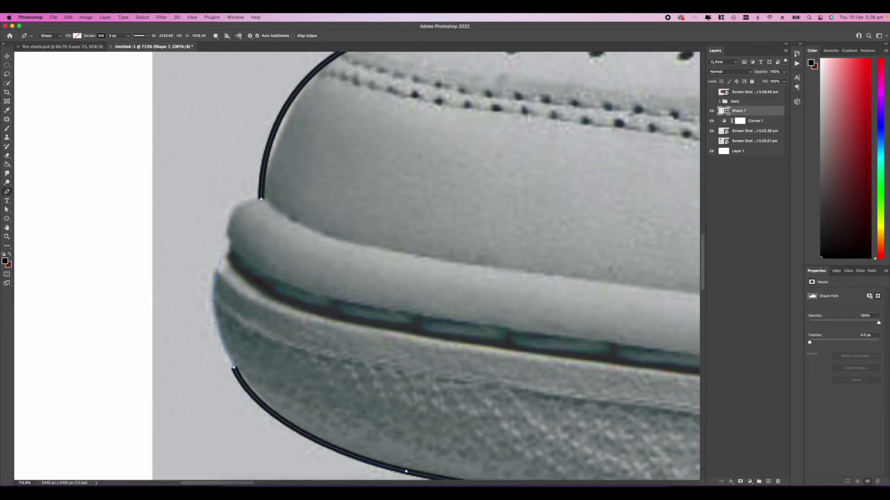
left_click(229, 253)
left_click_drag(232, 220, 236, 205)
left_click(262, 199)
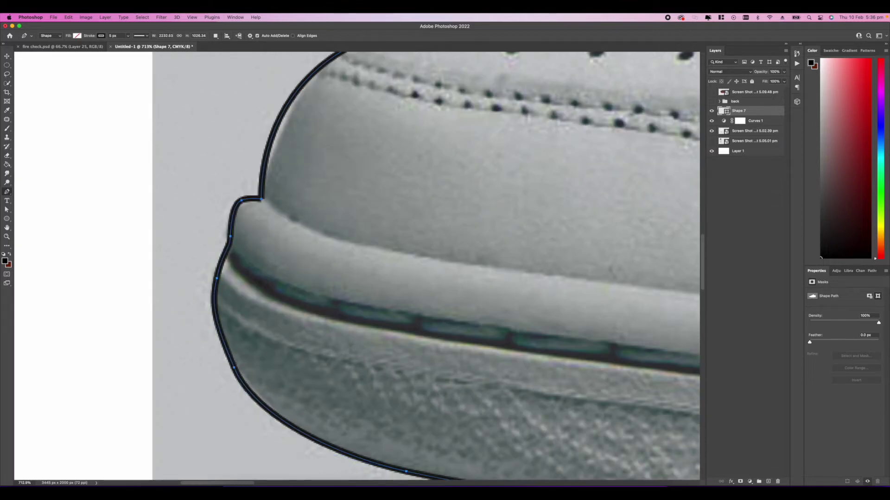
Start a new shape along the seam between the perforated toe box and the toe overlay
scroll(125, 276, "down", 8)
scroll(148, 253, "up", 5)
left_click(128, 277)
left_click_drag(189, 289, 211, 290)
left_click_drag(293, 303, 310, 308)
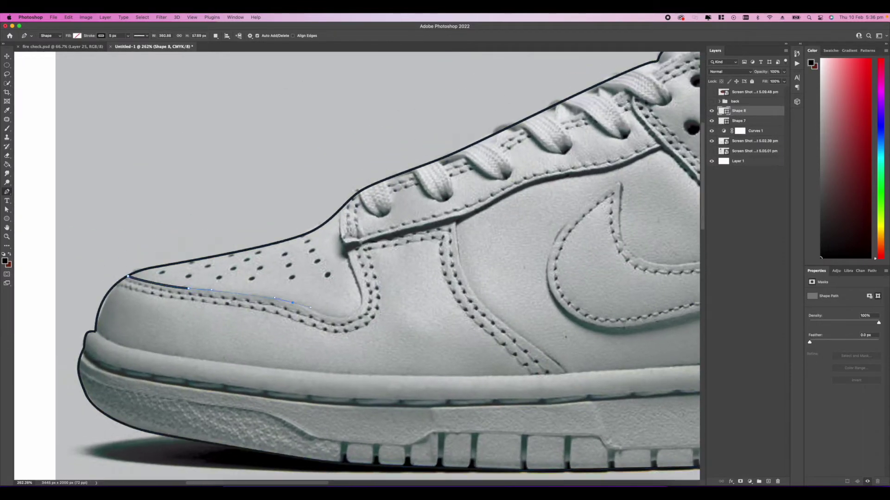
Trace the seam from the eyestay across the swoosh down to the midsole as a new shape
left_click(458, 221)
scroll(458, 220, "right", 5)
left_click_drag(342, 229, 351, 250)
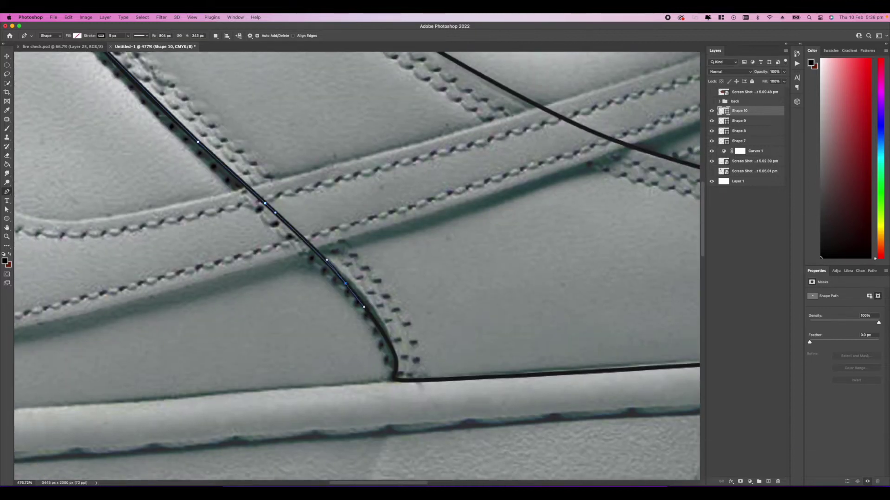
scroll(357, 266, "left", 5)
left_click(546, 304)
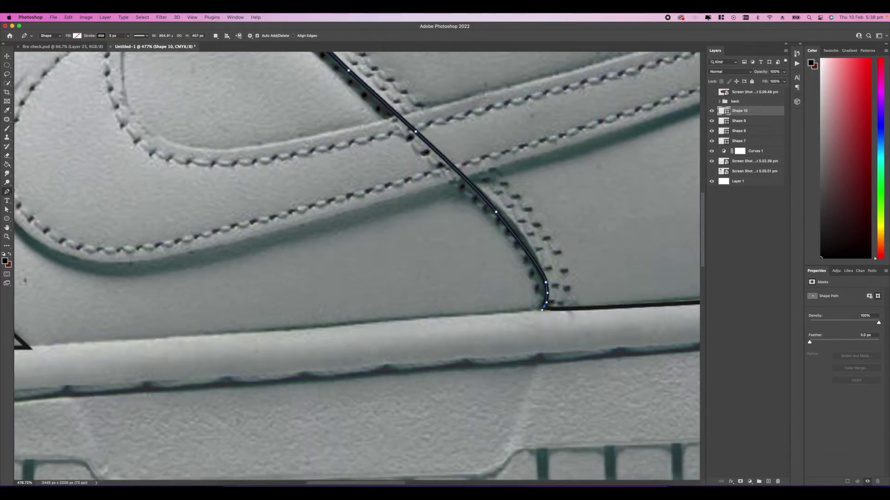
Close the middle side panel along the midsole and up the curved vamp seam to the eyestay
scroll(357, 266, "left", 5)
scroll(357, 266, "left", 5)
left_click(304, 357)
key("super+z")
left_click(237, 303)
scroll(357, 266, "up", 5)
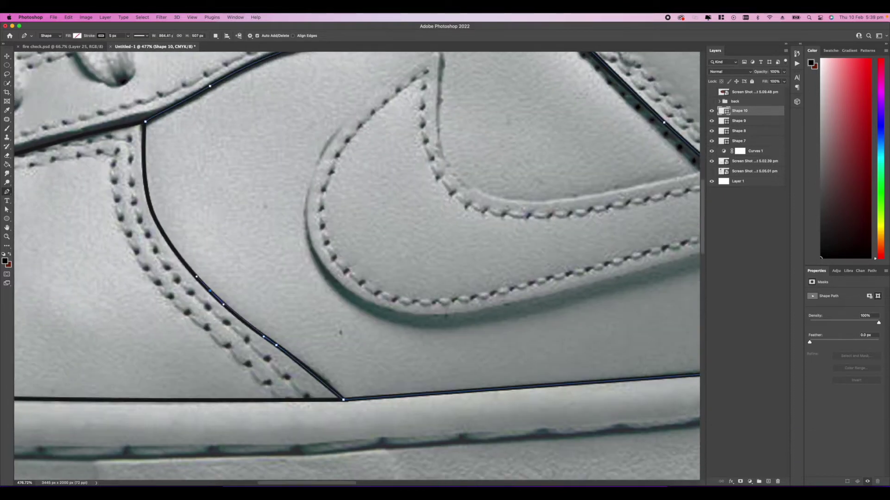
left_click(266, 356)
left_click_drag(205, 262, 200, 197)
left_click(201, 187)
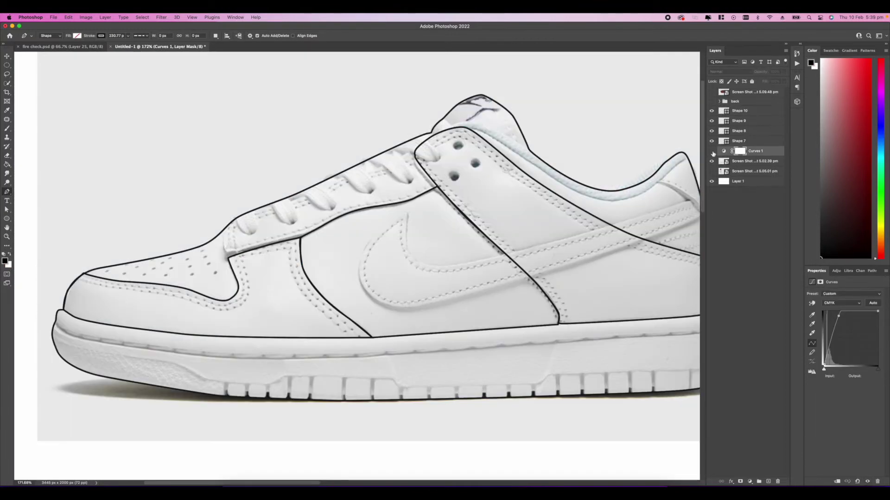
scroll(357, 266, "up", 2)
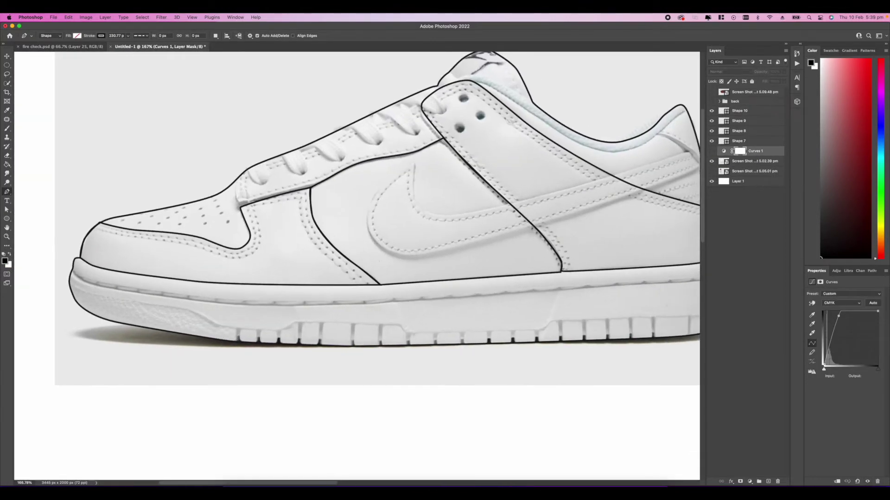
left_click(73, 274)
left_click_drag(149, 301, 200, 304)
key("super+z")
key("super+z")
Trace the upper edge of the midsole's stitched groove from toe to heel with a solid 5 px stroke
scroll(357, 266, "down", 3)
scroll(357, 266, "up", 3)
scroll(357, 266, "right", 5)
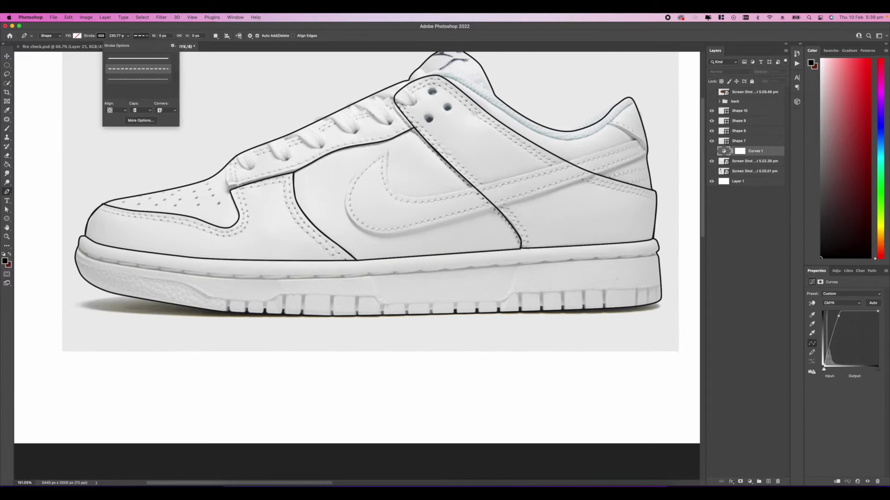
left_click(61, 273)
left_click(94, 292)
left_click(196, 298)
left_click(298, 302)
left_click(505, 284)
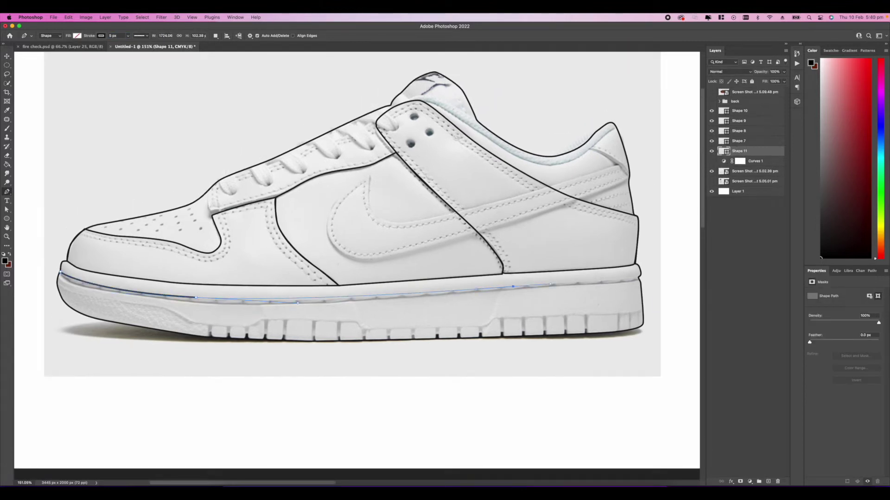
left_click(639, 277)
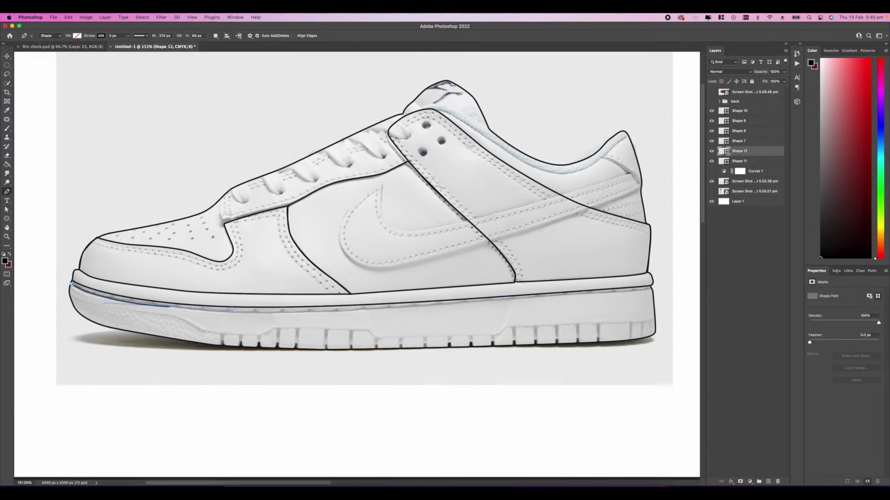
Trace the lower edge of the midsole's stitched groove from toe to heel as a separate shape
left_click_drag(330, 312, 369, 311)
key("super+z")
key("super+z")
left_click_drag(109, 298, 130, 303)
left_click_drag(222, 313, 239, 313)
left_click_drag(393, 310, 431, 306)
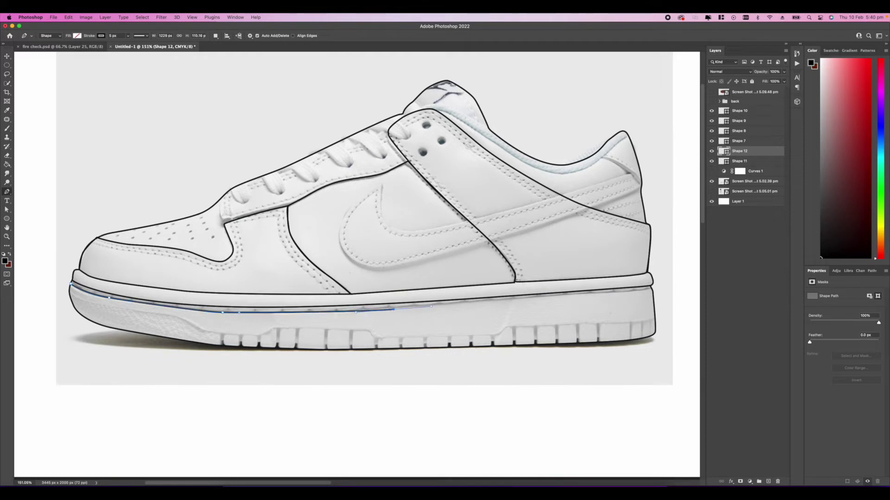
left_click(565, 296)
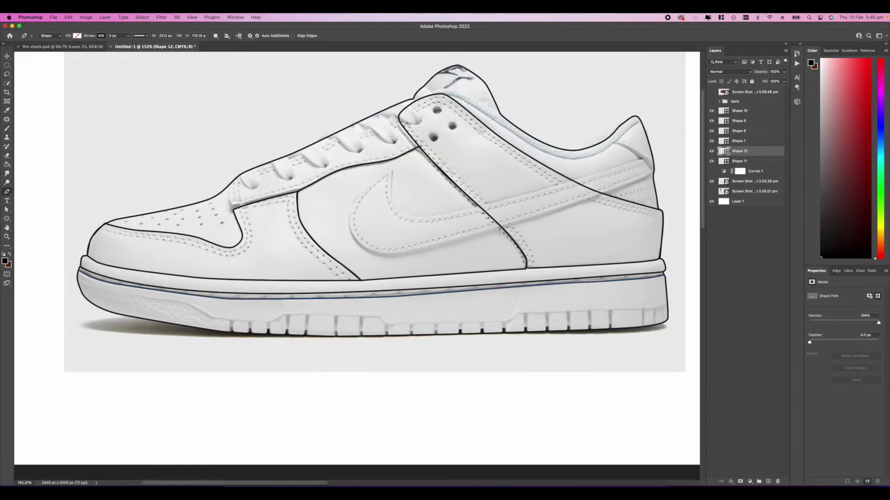
Trace the stepped edge between the midsole and the outsole tread blocks from toe to heel
left_click(78, 277)
left_click_drag(155, 297, 204, 304)
left_click(211, 315)
left_click_drag(269, 320, 287, 314)
left_click_drag(317, 315, 334, 314)
left_click(380, 318)
left_click_drag(392, 324, 404, 324)
left_click(509, 321)
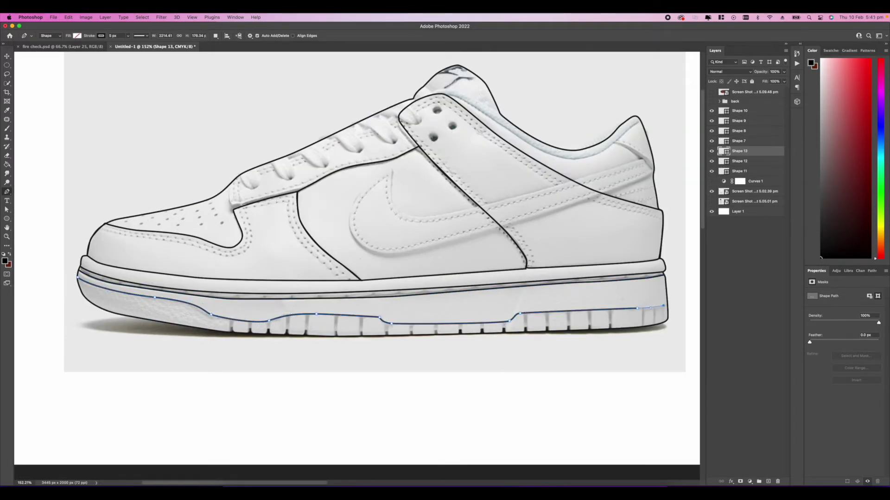
Select Curves 1 and toggle the side-view photo off and on to check the traced outlines
scroll(527, 224, "down", 8)
left_click(755, 181)
left_click(712, 191)
scroll(440, 278, "up", 3)
left_click(712, 191)
scroll(342, 262, "up", 10)
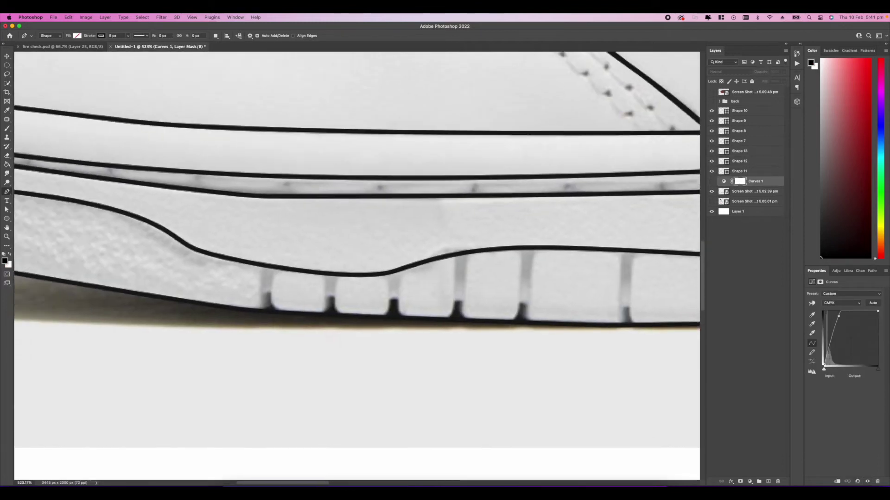
Trace the stitch row inside the toe overlay, along the toe box seam and under the eyestay to the vamp corner
scroll(454, 296, "down", 5)
scroll(357, 266, "right", 3)
left_click(73, 194)
left_click_drag(163, 212, 205, 213)
left_click_drag(277, 229, 372, 235)
left_click_drag(374, 202, 368, 183)
left_click(360, 166)
left_click_drag(397, 150, 411, 147)
left_click(468, 136)
Finish the toe overlay's outer stitch row down the vamp edge to the midsole and give it a dashed stroke
scroll(468, 136, "right", 3)
left_click_drag(350, 189, 353, 206)
left_click_drag(394, 254, 411, 269)
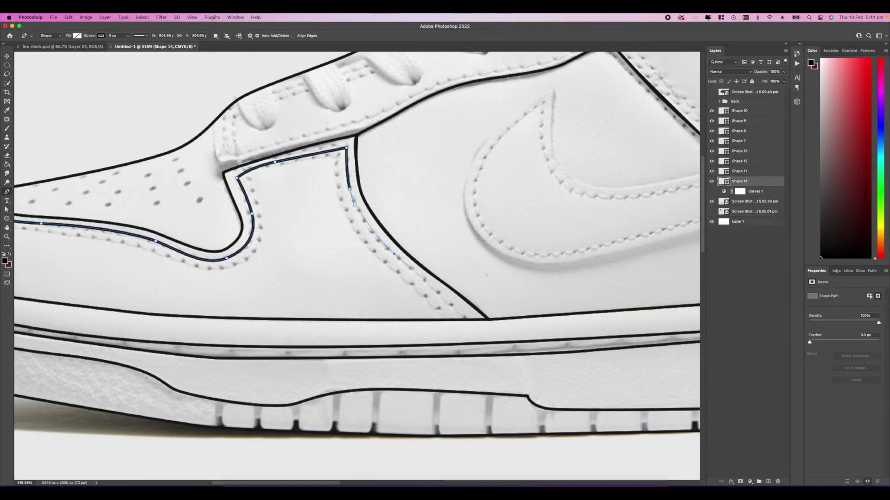
left_click(465, 318)
left_click(101, 36)
left_click(140, 35)
left_click(139, 69)
scroll(357, 265, "down", 3)
scroll(357, 265, "left", 3)
left_click(755, 202)
left_click_drag(740, 181, 741, 187)
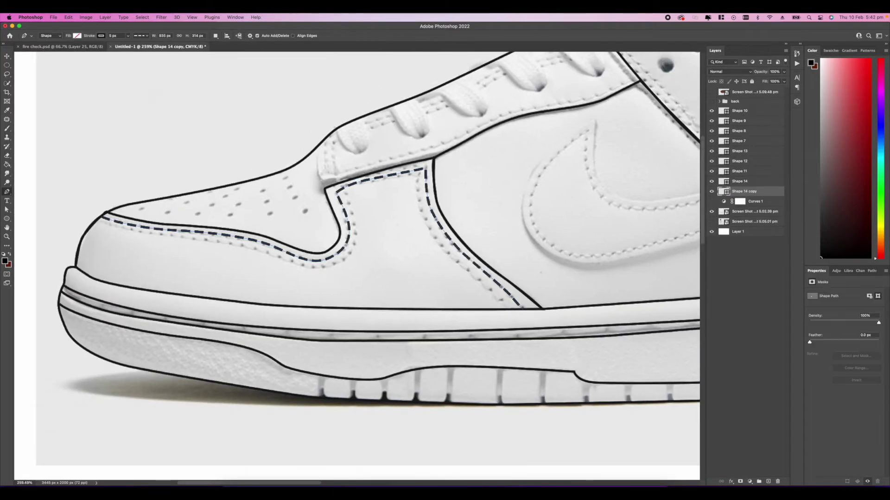
key("super+t")
left_click_drag(349, 235, 349, 240)
key("Escape")
key("Delete")
Trace the toe overlay's second stitch row along the toe box seam and beneath the eyestay
left_click(96, 220)
left_click_drag(147, 235, 170, 238)
left_click(154, 233)
left_click(239, 244)
left_click(315, 268)
left_click(351, 245)
left_click(346, 193)
left_click(395, 180)
left_click(416, 177)
Continue the second stitch row down the vamp edge to the midsole and make its stroke dashed
scroll(417, 178, "right", 4)
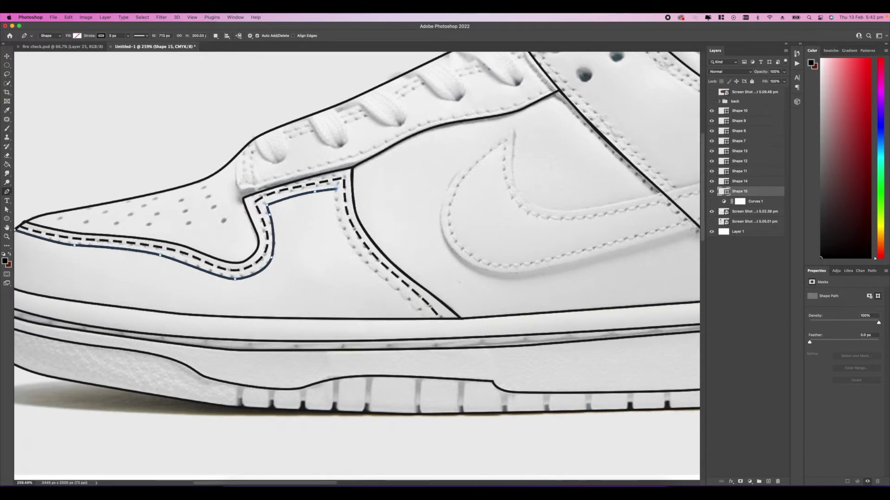
left_click(345, 230)
left_click(372, 267)
left_click(402, 287)
left_click(409, 297)
left_click(140, 35)
left_click(135, 62)
Start a new shape tracing the outer stitch row from the midsole up the quarter seam and around the eyelet panel's top corner
left_click(755, 201)
scroll(431, 246, "down", 8)
scroll(533, 232, "up", 8)
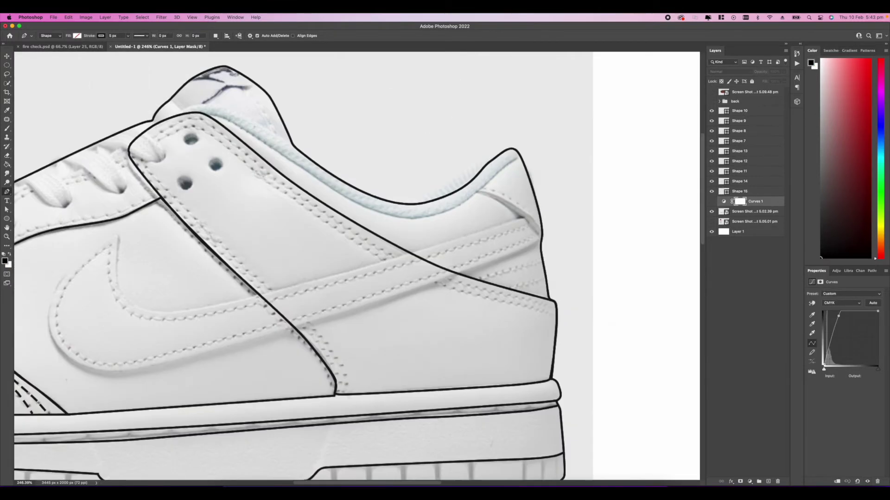
scroll(417, 278, "right", 1)
left_click_drag(333, 388, 334, 384)
left_click(331, 371)
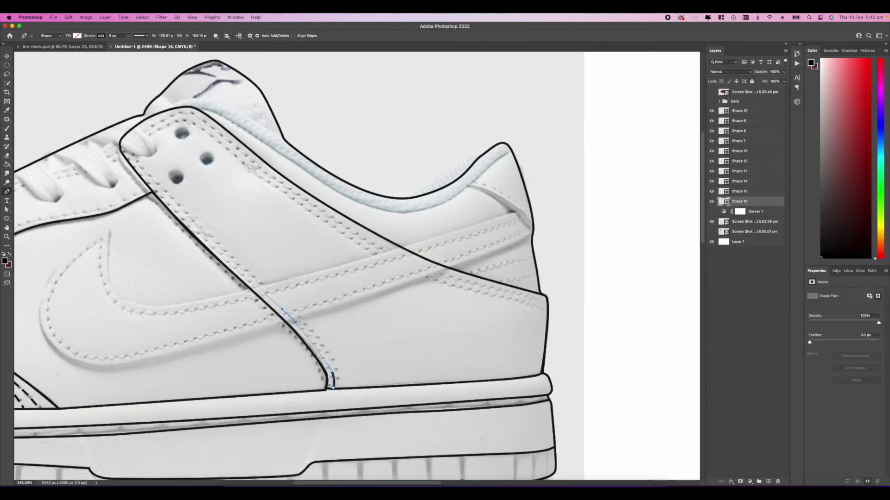
left_click(282, 309)
left_click(221, 254)
left_click(158, 190)
left_click(127, 143)
left_click_drag(139, 135, 148, 127)
left_click(184, 112)
Extend the outer stitch row along the sloping collar seam to the heel and give it a dashed stroke
scroll(185, 112, "right", 2)
scroll(175, 173, "right", 2)
left_click(117, 152)
left_click(188, 204)
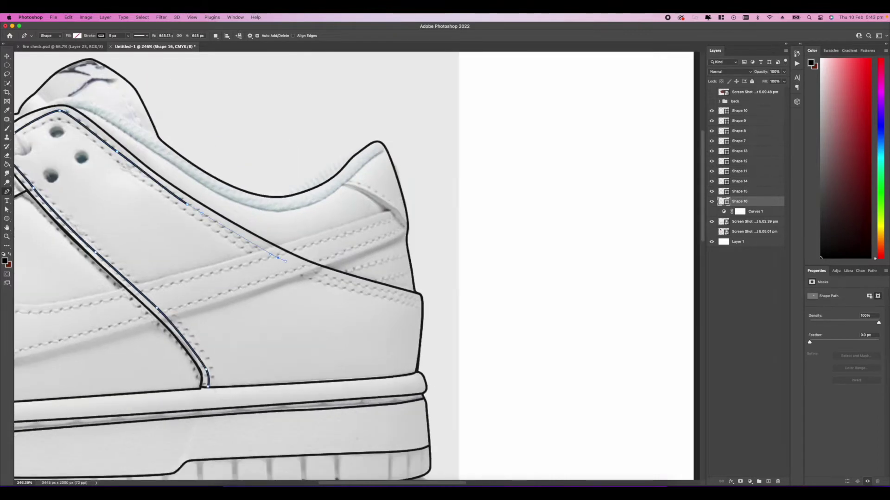
left_click(278, 257)
left_click(364, 286)
left_click(417, 300)
left_click(140, 36)
left_click(135, 62)
key("Return")
Trace the inner stitch row from the midsole up the quarter seam and around the eyelet panel's top
scroll(275, 287, "down", 3)
scroll(275, 288, "left", 3)
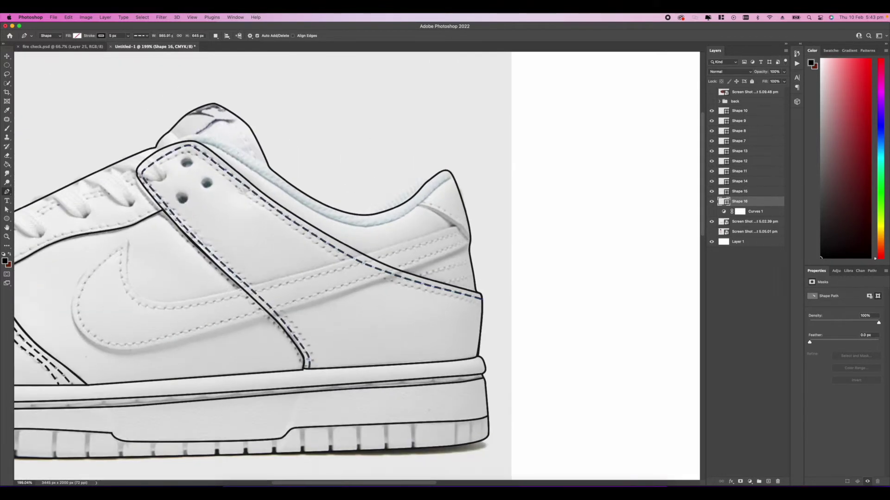
left_click_drag(315, 368, 316, 366)
left_click_drag(299, 330, 277, 305)
left_click_drag(225, 260, 216, 251)
left_click_drag(172, 204, 165, 197)
left_click(150, 176)
left_click_drag(164, 167, 177, 157)
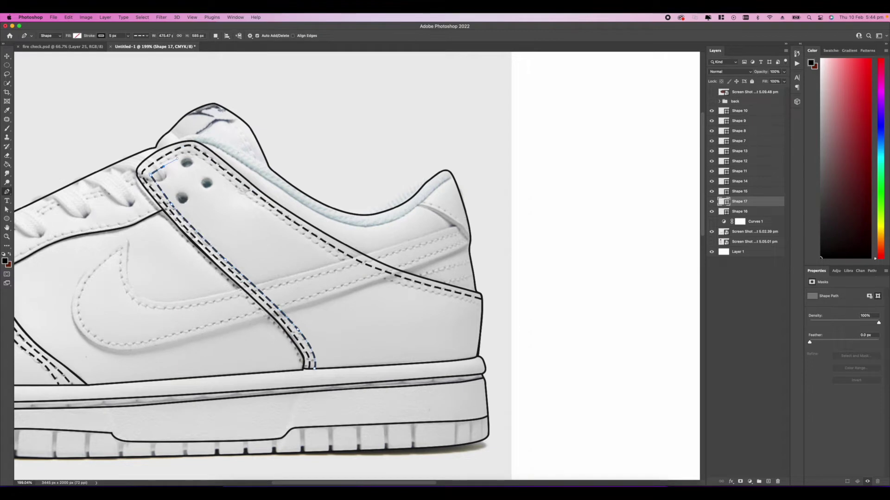
left_click(191, 154)
Extend the inner stitch row down the sloping collar seam to the heel edge
scroll(203, 167, "right", 3)
left_click_drag(226, 256, 254, 265)
left_click_drag(318, 283, 327, 286)
left_click(339, 290)
Select Curves 1 and start a new shape tracing the eyestay's front edge up from the toe overlay corner
left_click(755, 221)
scroll(357, 266, "down", 5)
scroll(357, 266, "up", 5)
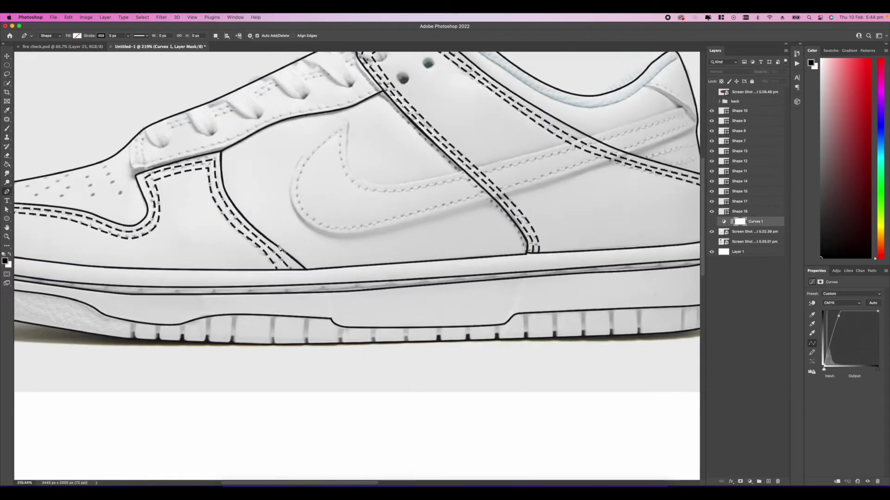
scroll(357, 266, "down", 5)
scroll(357, 266, "up", 4)
scroll(267, 160, "up", 5)
scroll(266, 185, "down", 8)
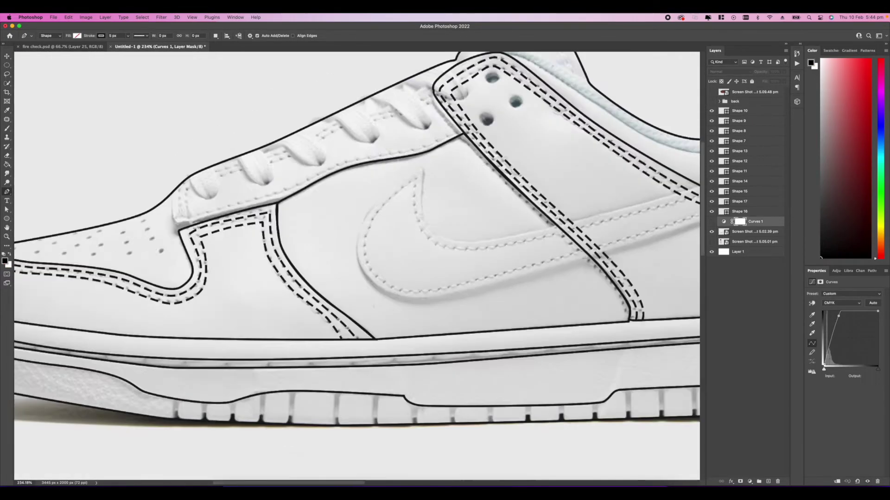
scroll(356, 250, "up", 8)
scroll(357, 266, "up", 3)
left_click(181, 321)
left_click(182, 261)
left_click_drag(173, 293, 179, 257)
Trace the eyestay's upper edge behind the laces to the eyelet panel and end the path there
scroll(181, 261, "right", 3)
left_click(282, 226)
key("super+z")
scroll(317, 209, "right", 2)
left_click_drag(284, 225, 372, 184)
left_click_drag(416, 175, 429, 168)
left_click_drag(445, 155, 454, 151)
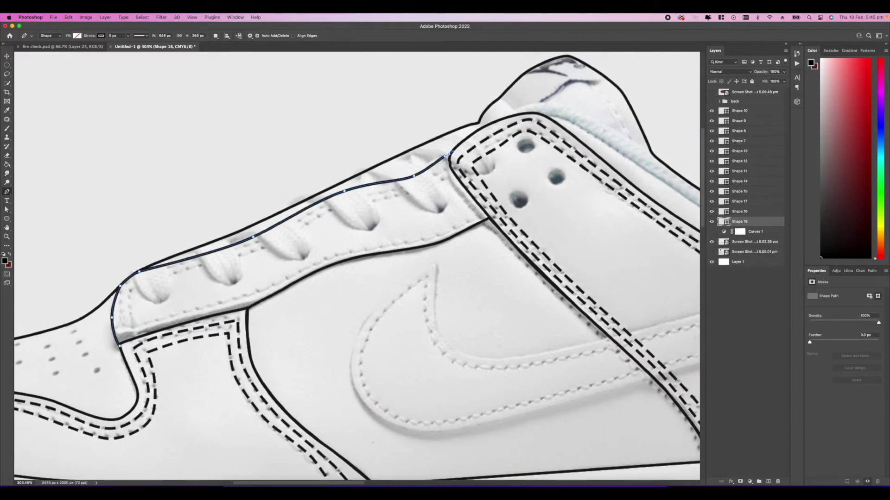
left_click(450, 154)
scroll(357, 266, "up", 4)
left_click(591, 102)
scroll(591, 102, "down", 1)
left_click(107, 371)
key("super+z")
key("Escape")
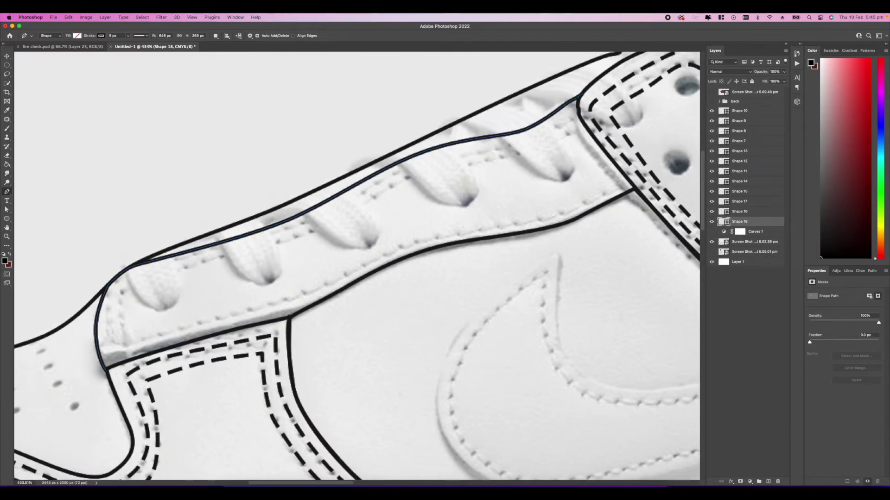
Trace the eyestay's inner stitch row along its lower, front and upper sides and give it a dashed stroke
left_click(626, 180)
left_click_drag(537, 221, 518, 225)
left_click(394, 247)
left_click_drag(272, 305, 251, 313)
left_click(124, 344)
left_click(122, 296)
left_click_drag(195, 267, 263, 247)
left_click_drag(379, 196, 404, 181)
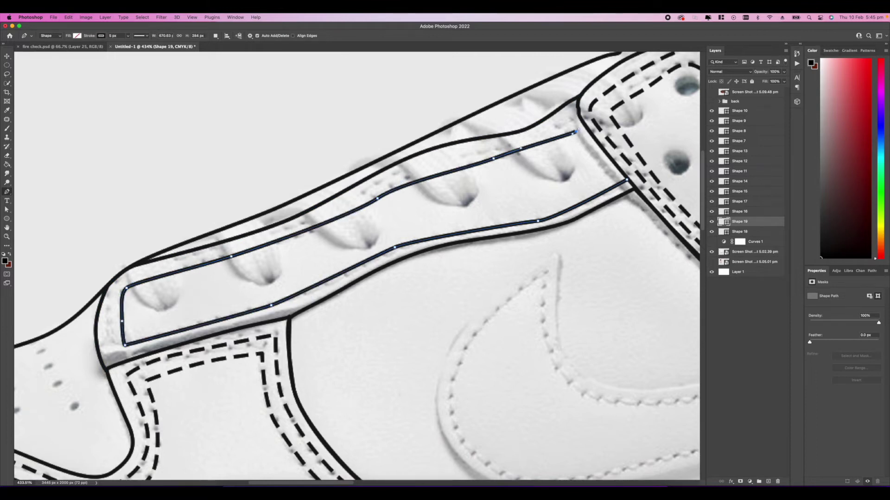
left_click(584, 125)
left_click(141, 36)
left_click(139, 70)
Trace the eyestay's outer stitch row along its front and upper edges to the eyelet panel, with a dashed stroke
left_click(740, 231)
left_click(142, 343)
left_click_drag(139, 296, 141, 284)
left_click_drag(164, 255, 172, 251)
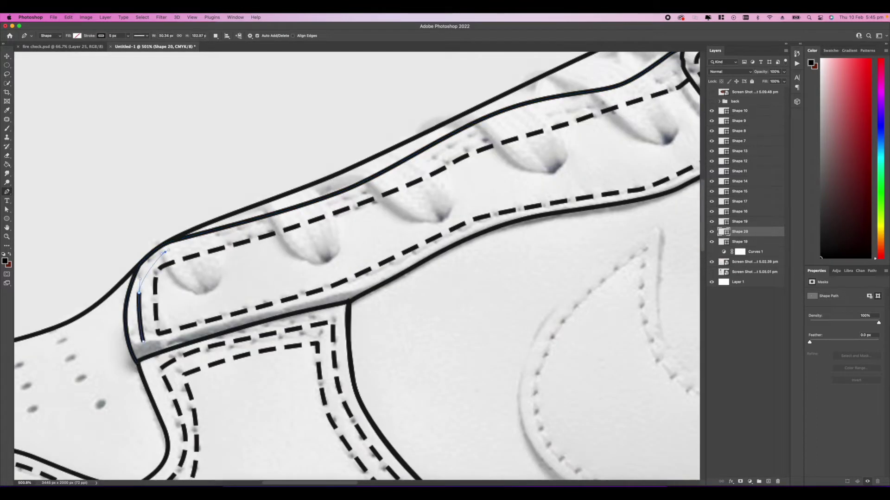
left_click_drag(268, 226, 294, 219)
left_click_drag(391, 181, 414, 169)
scroll(505, 122, "right", 3)
left_click_drag(479, 132, 534, 111)
left_click(551, 99)
left_click(141, 36)
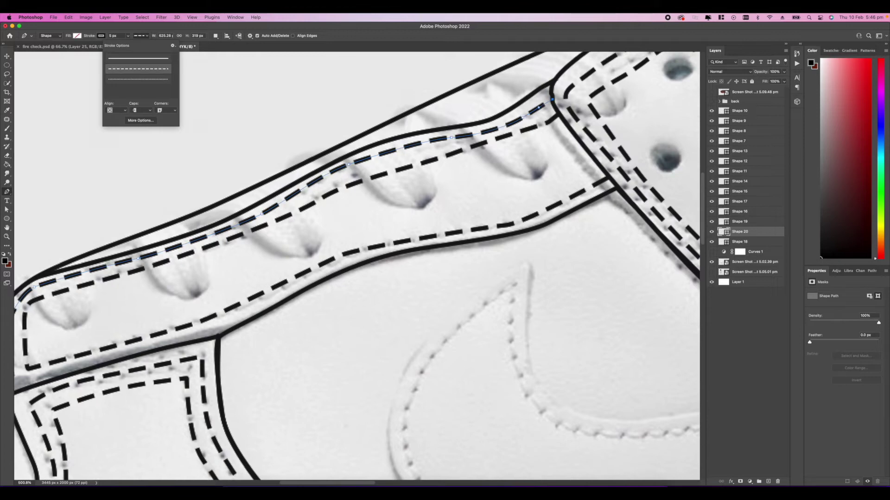
left_click(139, 70)
Combine all side-view outline and stitch shapes into one smart object and turn on the Curves 1 adjustment
left_click(740, 242)
scroll(389, 254, "down", 5)
left_click(740, 111, "shift")
key("super+g")
scroll(357, 265, "down", 5)
key("super+e")
left_click(712, 120)
scroll(296, 278, "up", 5)
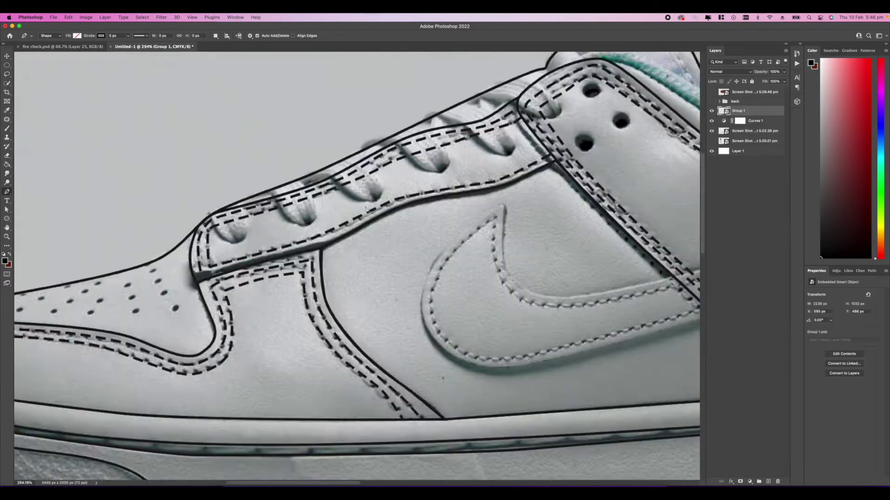
Rasterize the combined line art and erase the stitch lines crossing the front laces
key("e")
scroll(204, 278, "up", 4)
key("Return")
mouse_move(262, 237)
left_mouse_down()
mouse_move(270, 255)
mouse_move(328, 242)
mouse_move(299, 225)
left_mouse_up()
right_click(304, 223)
key("Return")
scroll(297, 246, "right", 2)
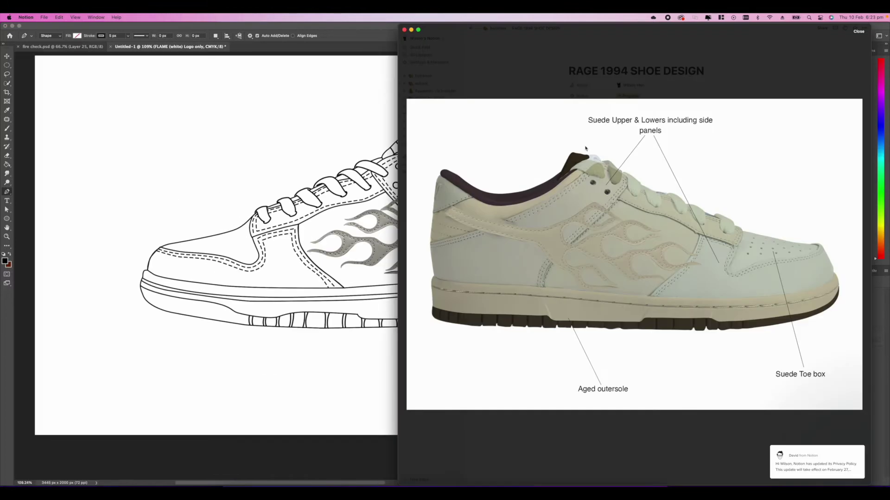
Return to Photoshop and toggle the side layer off and on to check the flame artwork alone
left_click(199, 230)
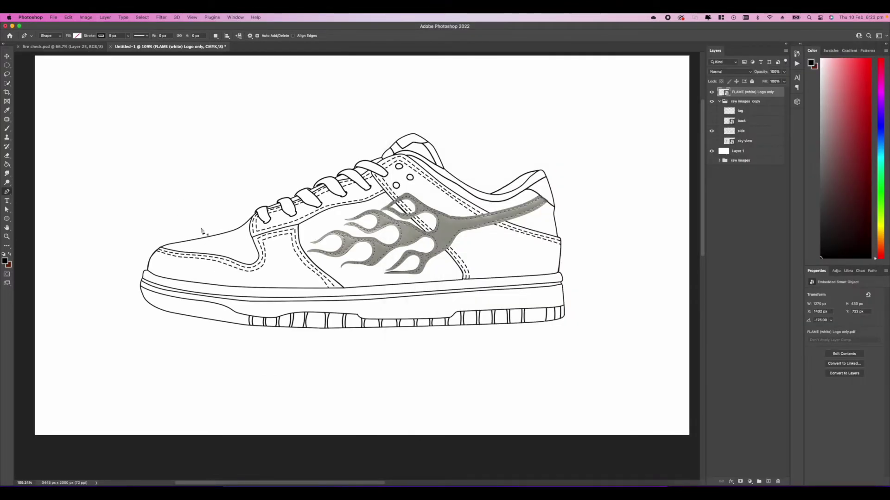
left_click(733, 132)
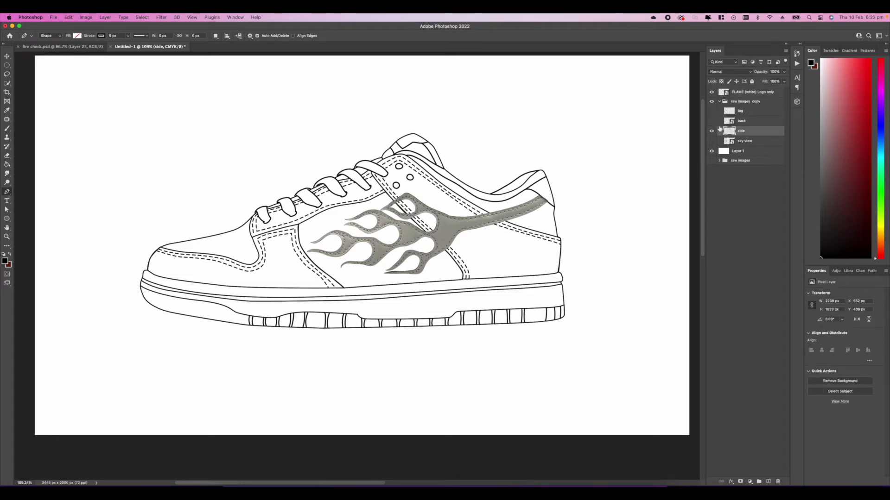
left_click(712, 132)
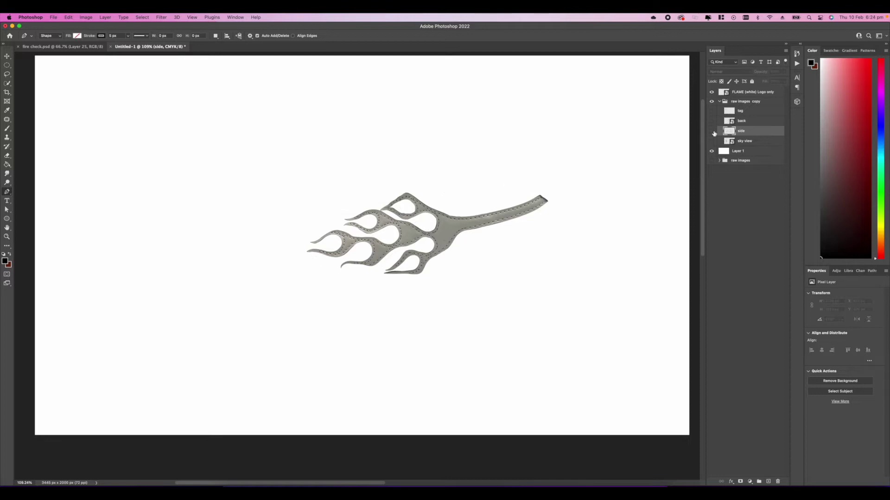
left_click(712, 132)
Select the FLAME (white) Logo only layer and enlarge it slightly to about 669%
left_click(731, 95)
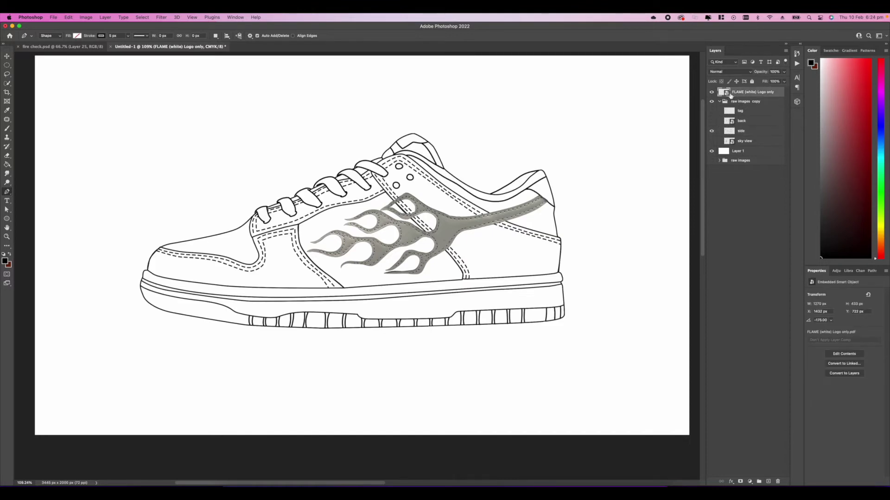
key("super+t")
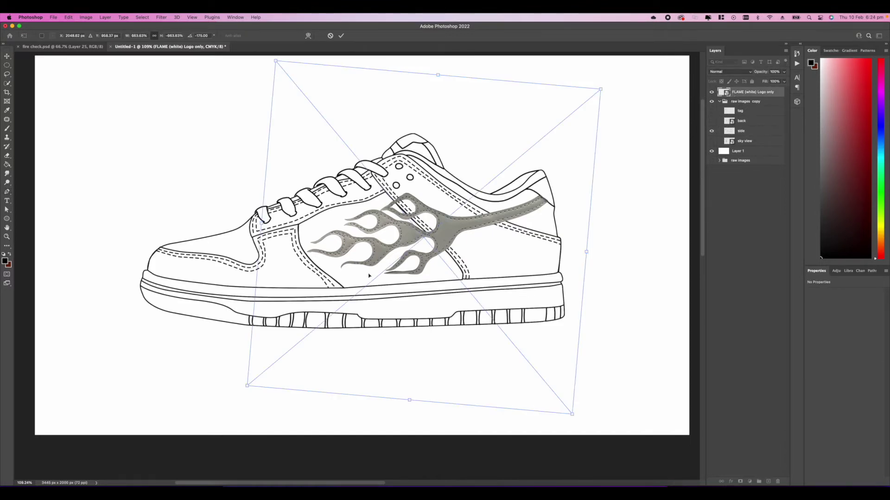
left_click_drag(249, 383, 246, 384)
key("Return")
key("p")
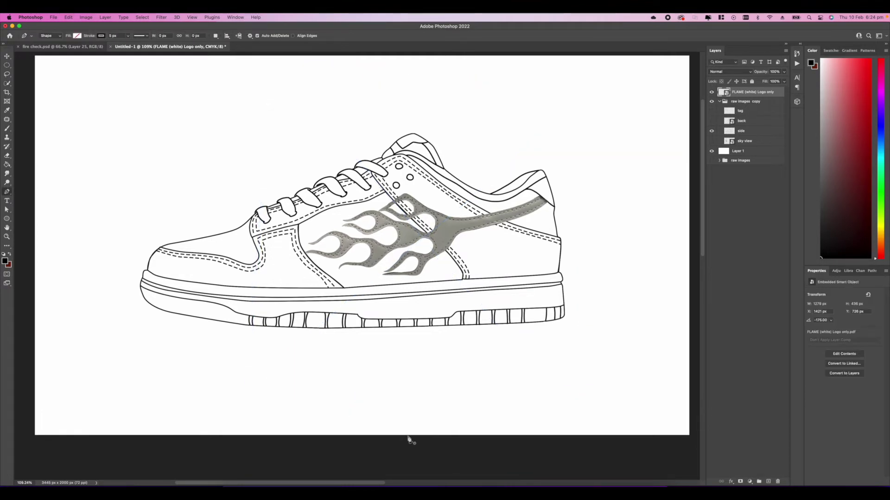
Check the flame placement on the Notion reference, then in Photoshop enlarge the flame logo to about 688% and nudge it up
left_click(382, 484)
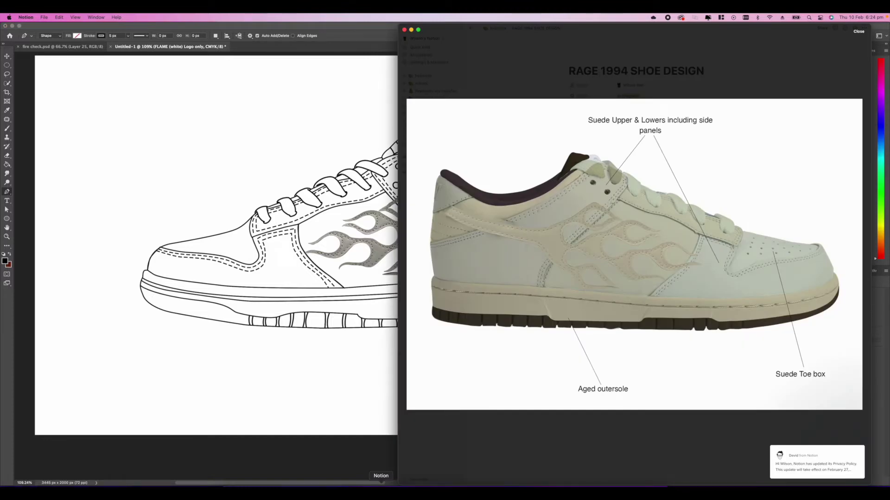
left_click(341, 273)
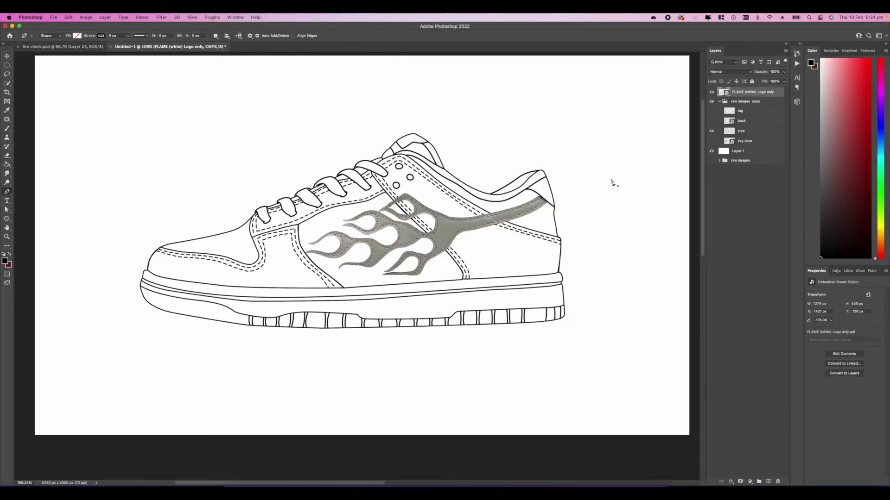
key("super+t")
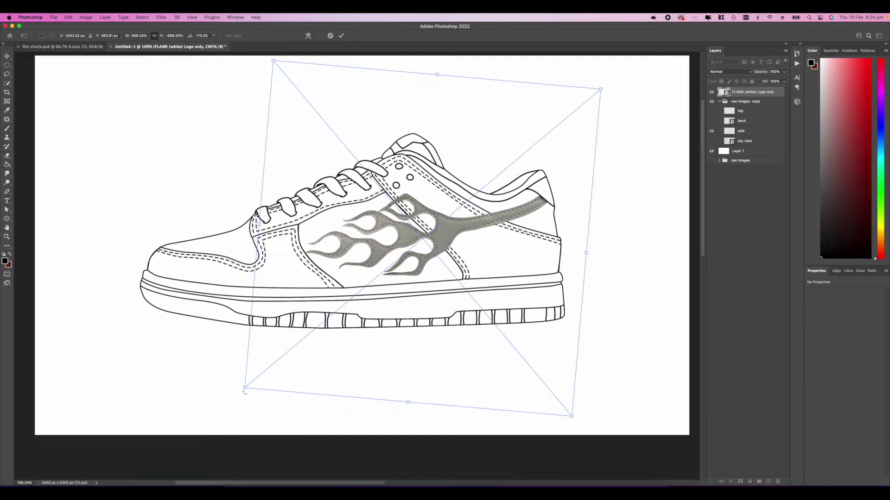
left_click_drag(245, 389, 234, 397)
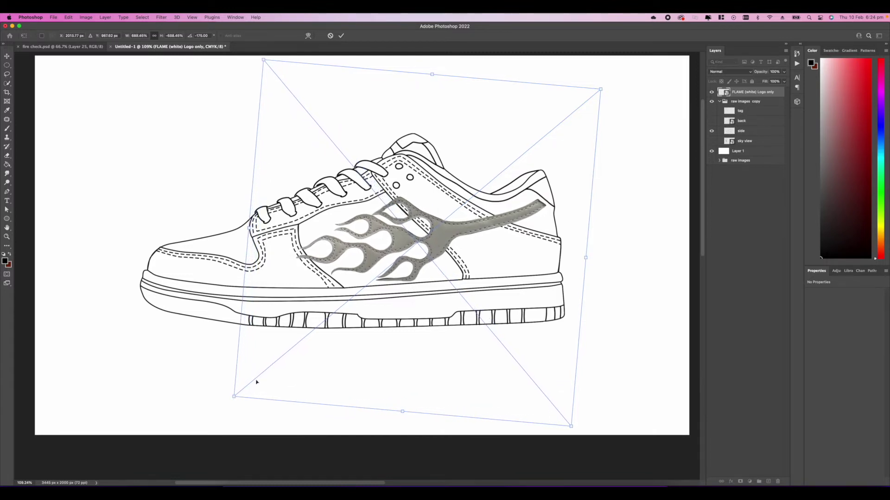
left_click_drag(331, 307, 332, 305)
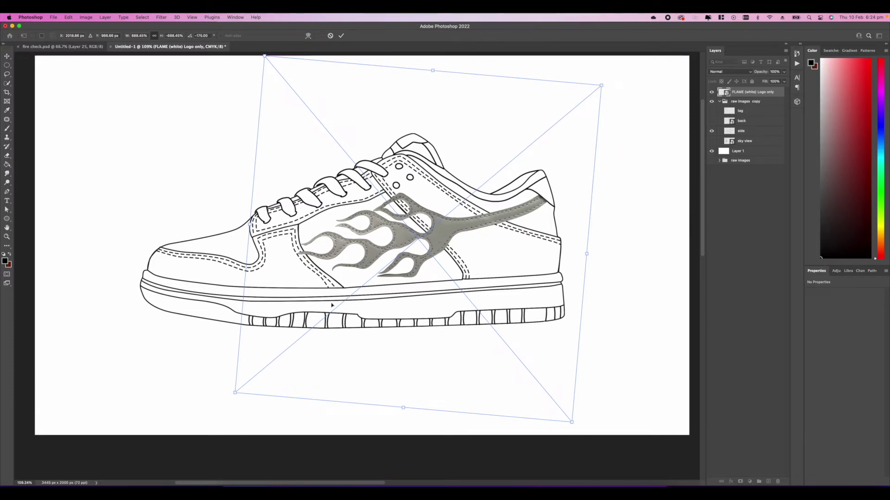
key("p")
Recheck the flame placement on the Notion reference, then in Photoshop enlarge the flame logo to about 700% and nudge it up toward the heel
left_click(382, 483)
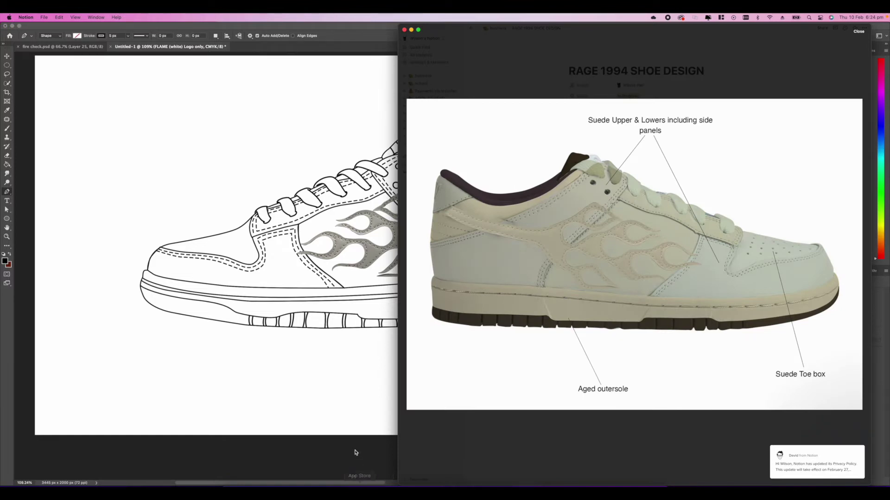
left_click(341, 434)
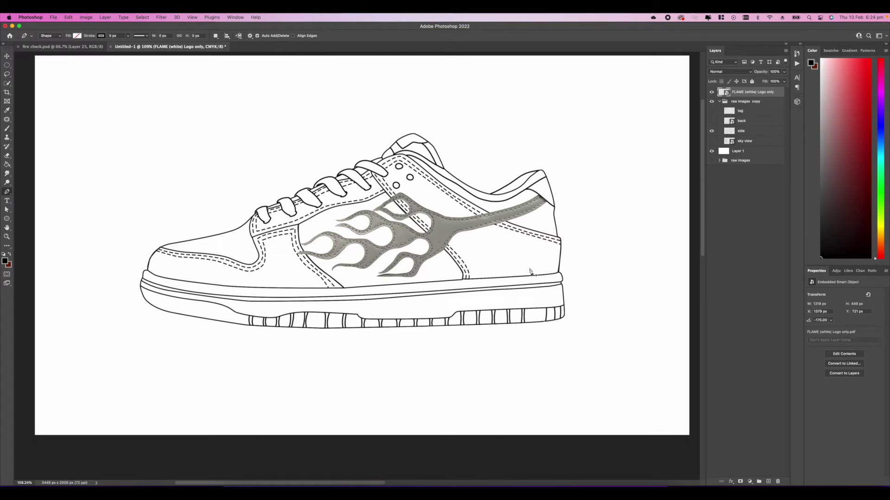
key("super+t")
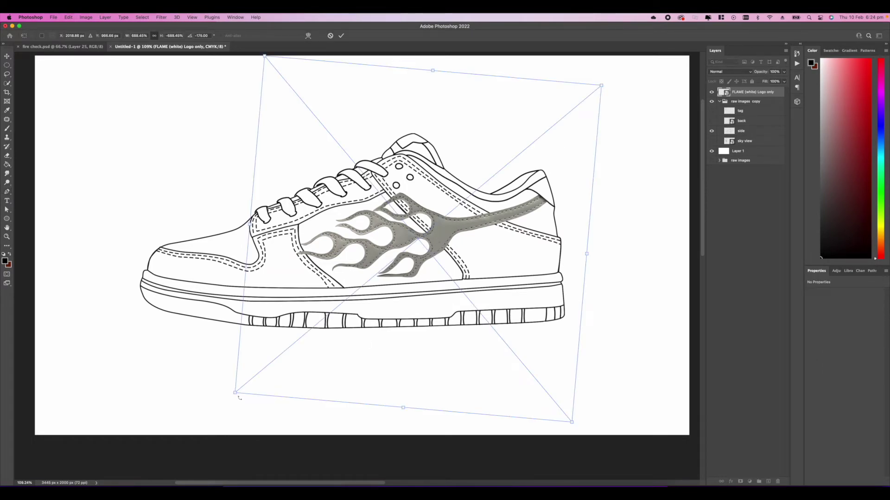
left_click_drag(234, 393, 228, 398)
key("Return")
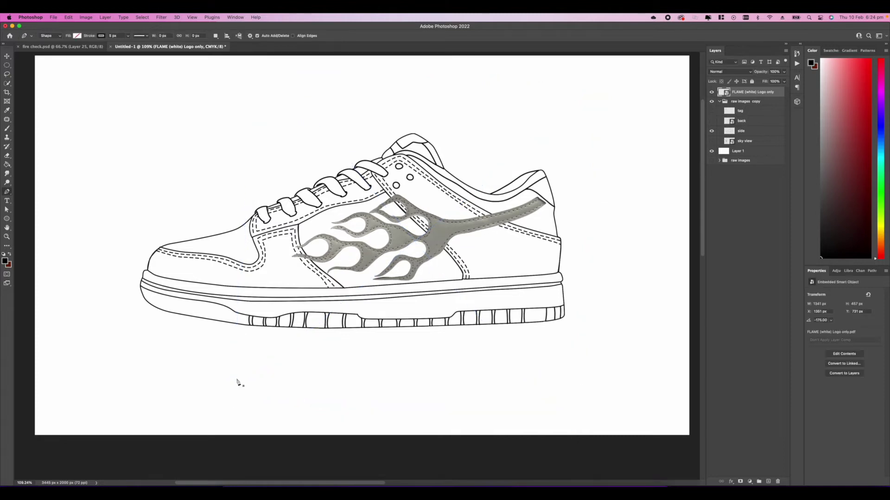
key("super+t")
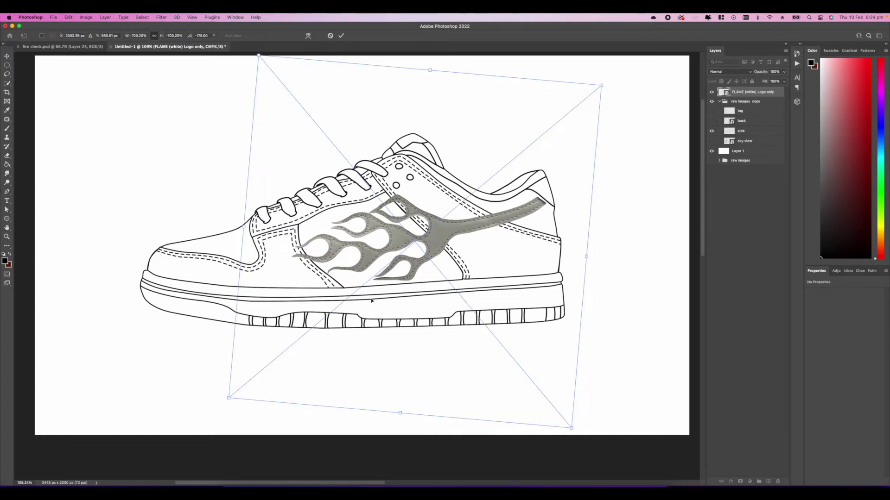
left_click_drag(387, 287, 400, 279)
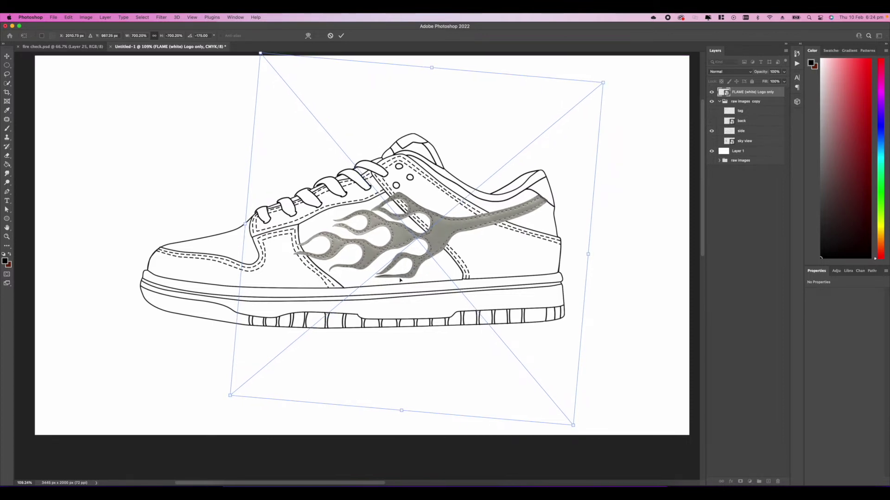
key("Return")
Examine how the flame logo fits the shoe's side panels, both close up and across the whole shoe
key("p")
scroll(375, 221, "down", 10)
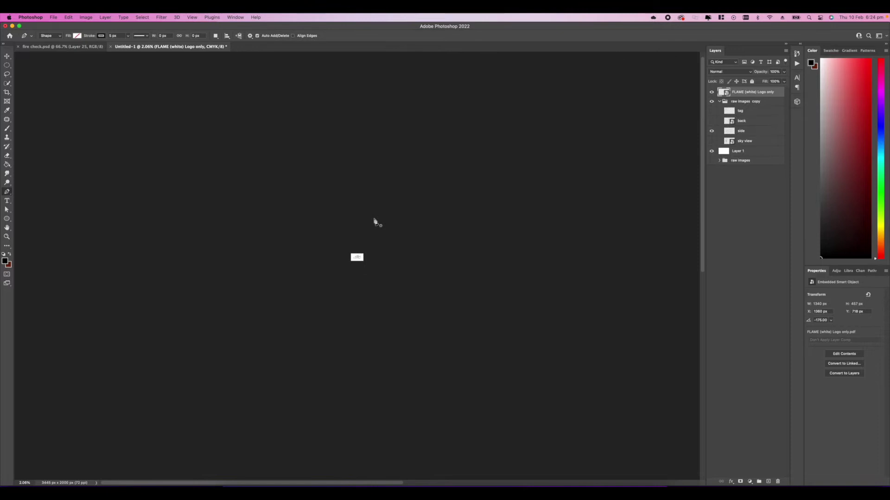
scroll(376, 222, "up", 10)
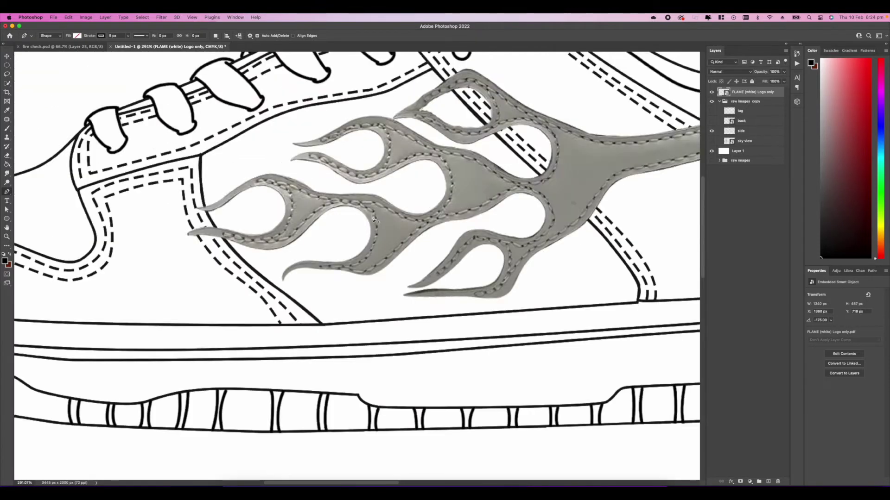
scroll(344, 208, "down", 5)
scroll(404, 192, "up", 4)
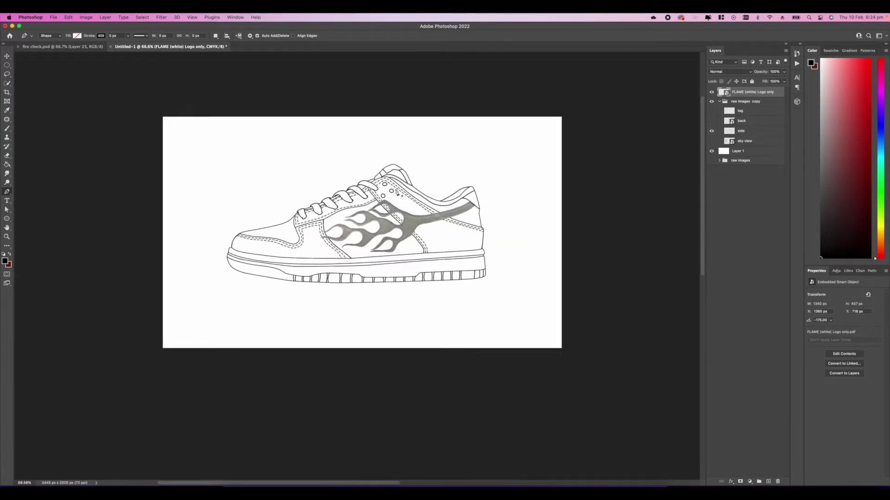
scroll(471, 180, "down", 3)
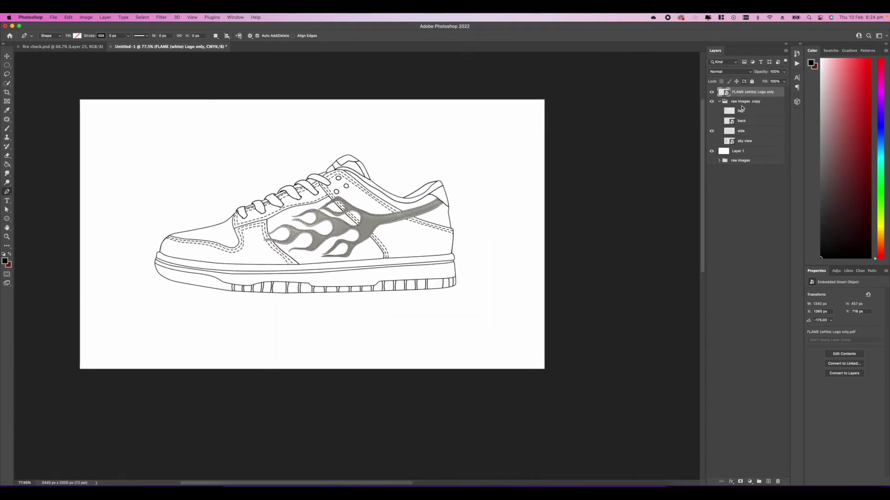
scroll(366, 172, "up", 5)
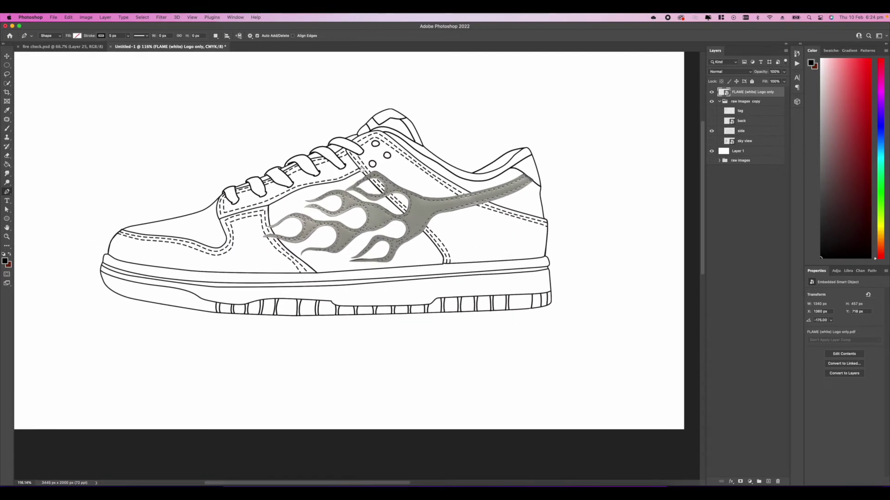
scroll(378, 166, "down", 3)
Move the FLAME (white) Logo only layer into the raw images copy group directly above the side layer and lower its opacity
left_click_drag(752, 92, 740, 126)
left_click(738, 133)
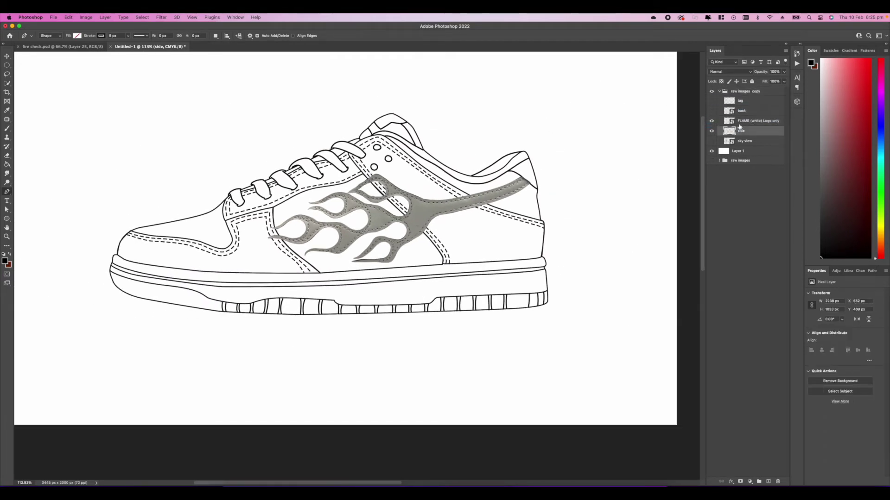
left_click(739, 124)
left_click(783, 72)
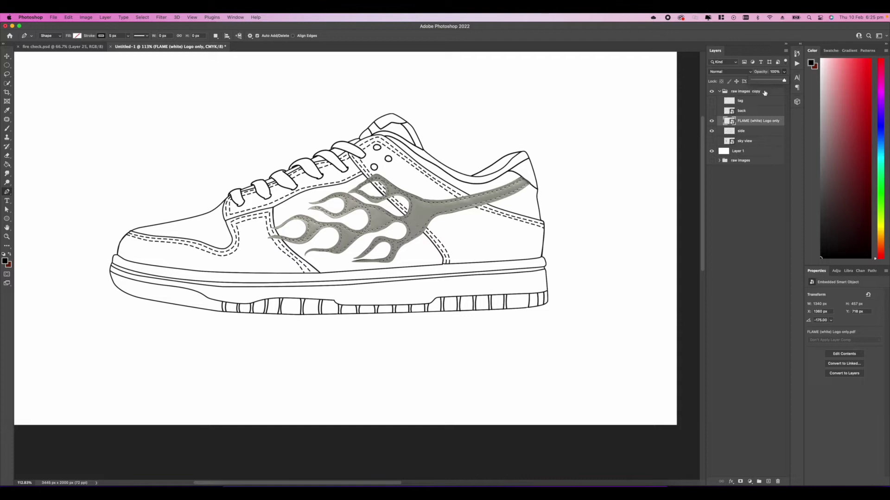
left_click(765, 82)
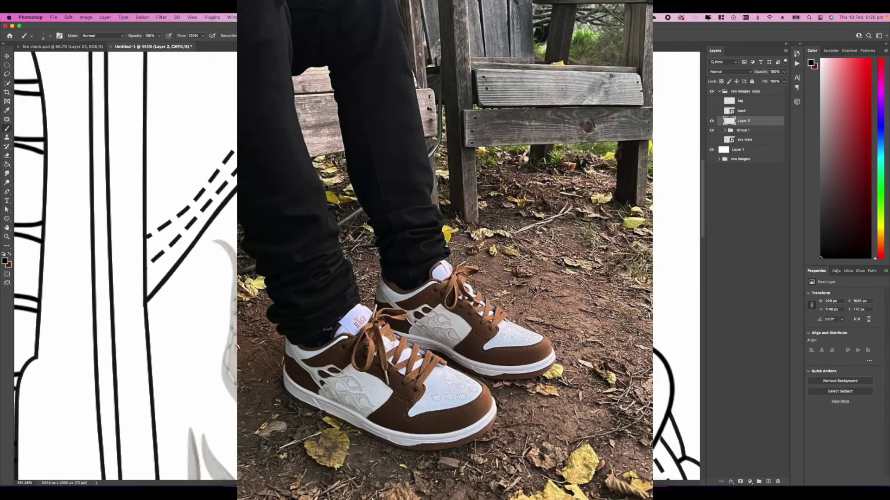
Expand Group 1, toggle Layer 2 off and on to check the traced flame outline, and rename that layer as flame
scroll(357, 267, "up", 2)
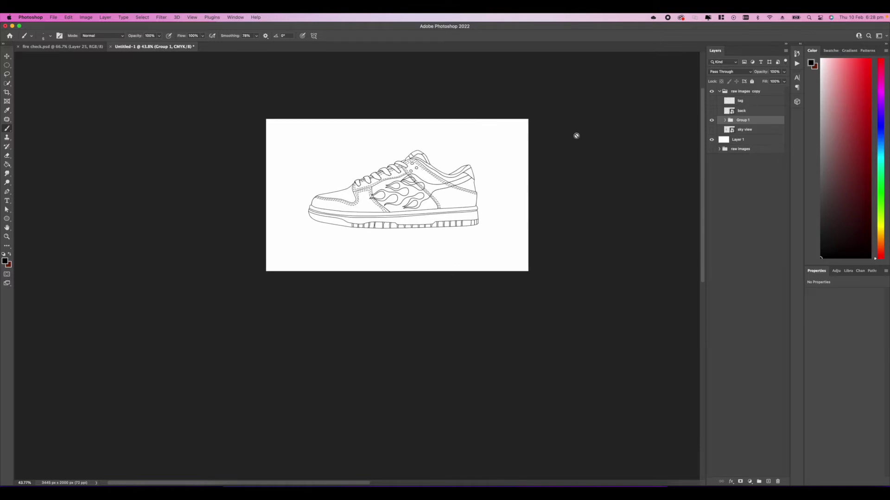
scroll(484, 149, "up", 10)
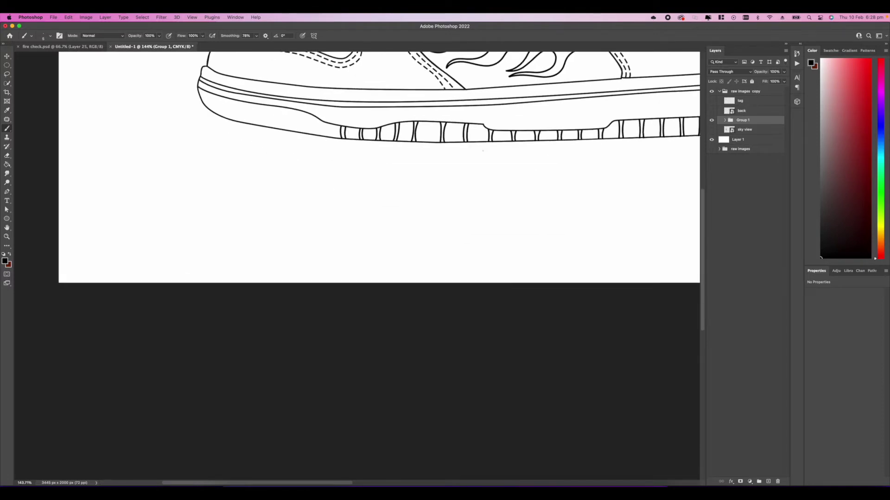
scroll(484, 149, "down", 5)
scroll(532, 145, "up", 2)
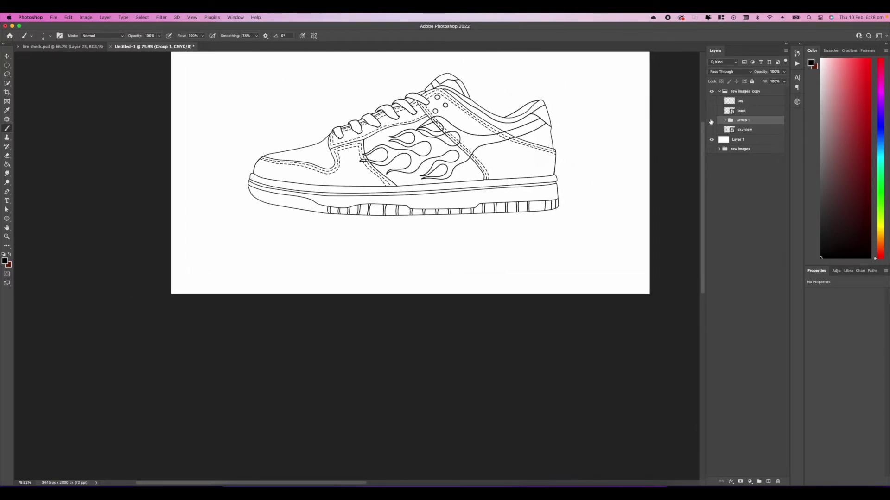
left_click(724, 120)
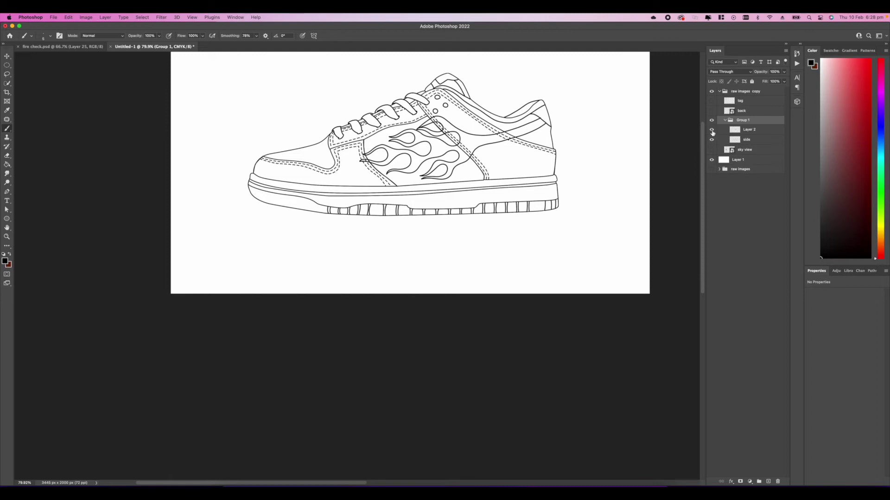
left_click(712, 132)
left_click(712, 131)
double_click(744, 130)
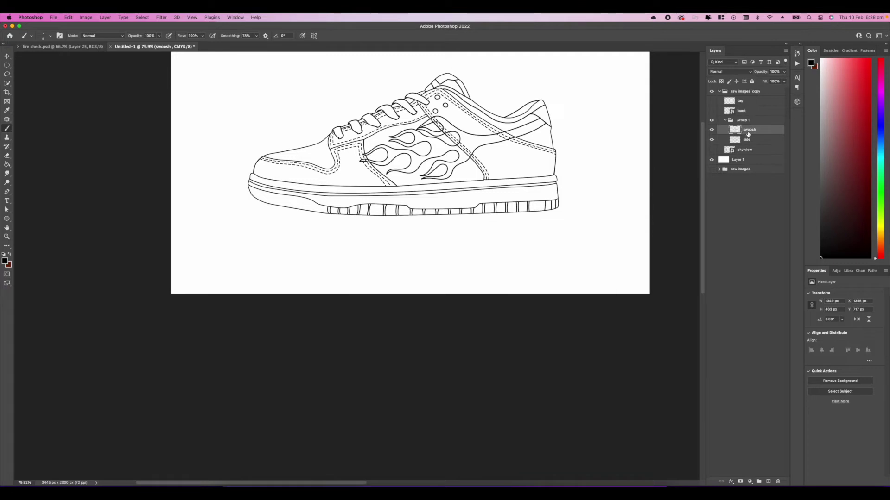
type("flame")
key("Return")
Add a new layer above the flame layer and set the brush to a light red colour with 0% smoothing
scroll(403, 198, "down", 5)
scroll(402, 199, "up", 12)
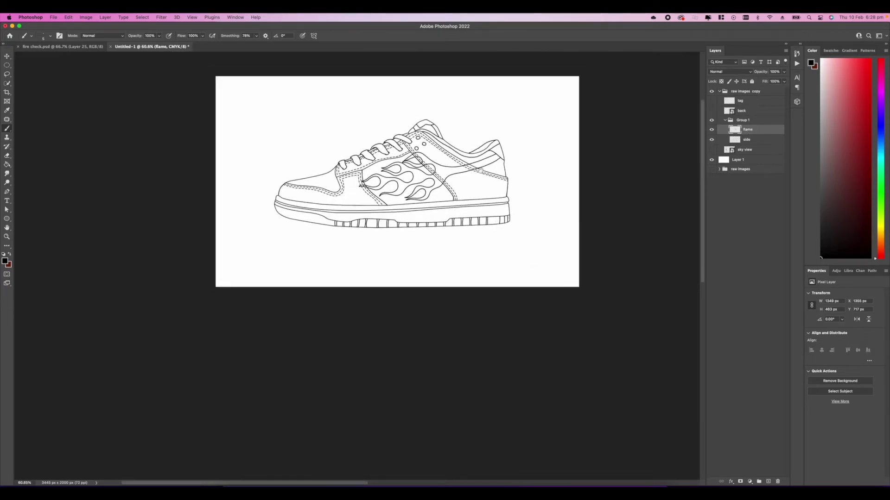
scroll(403, 199, "down", 6)
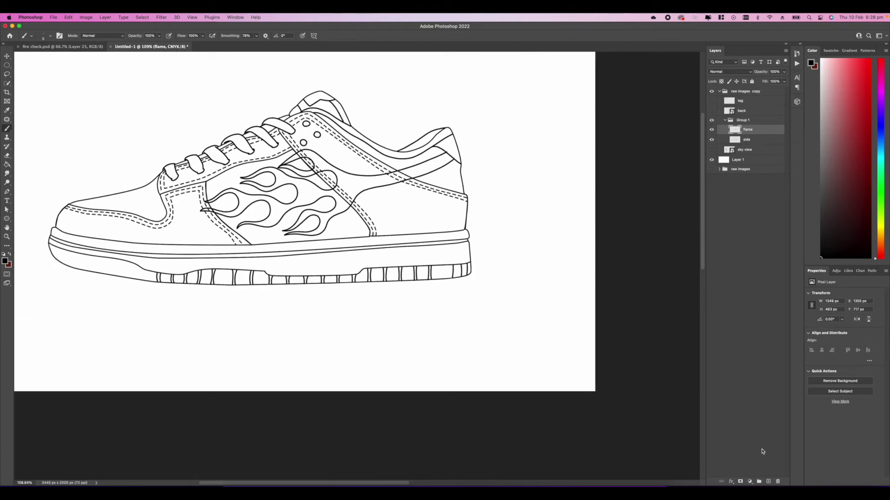
left_click(768, 481)
left_click_drag(852, 114, 849, 55)
scroll(215, 103, "up", 3)
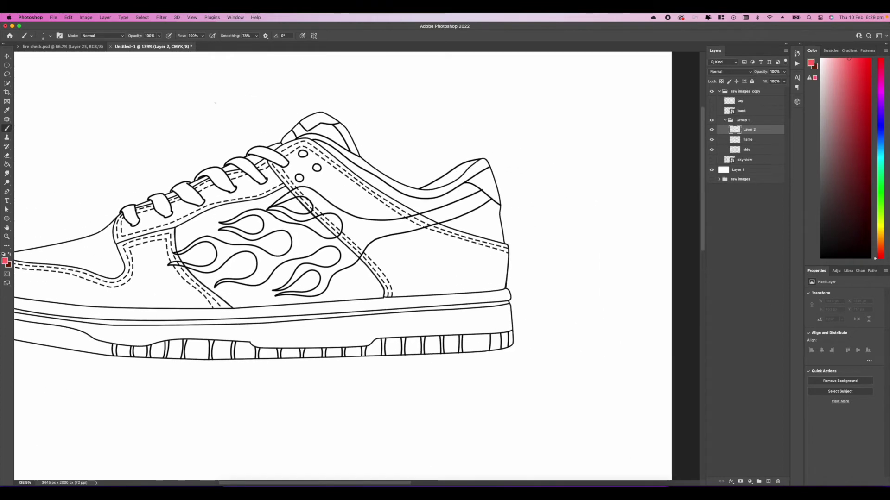
left_click(252, 38)
left_click_drag(257, 36, 200, 50)
Try a freehand light red stroke up from the midsole beside the rear side panel's seam, and undo it
left_click_drag(489, 184, 434, 198)
scroll(459, 243, "up", 5)
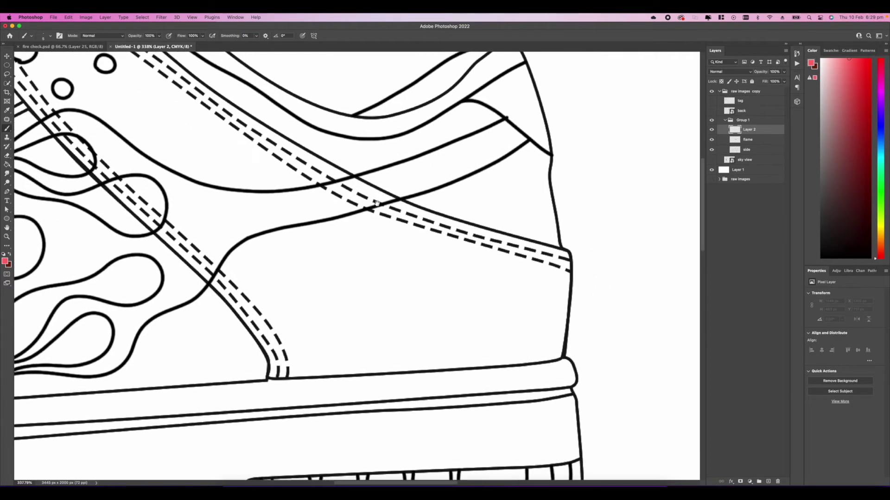
left_click_drag(374, 204, 360, 213)
left_click_drag(305, 140, 370, 221)
scroll(369, 220, "down", 5)
scroll(370, 220, "left", 3)
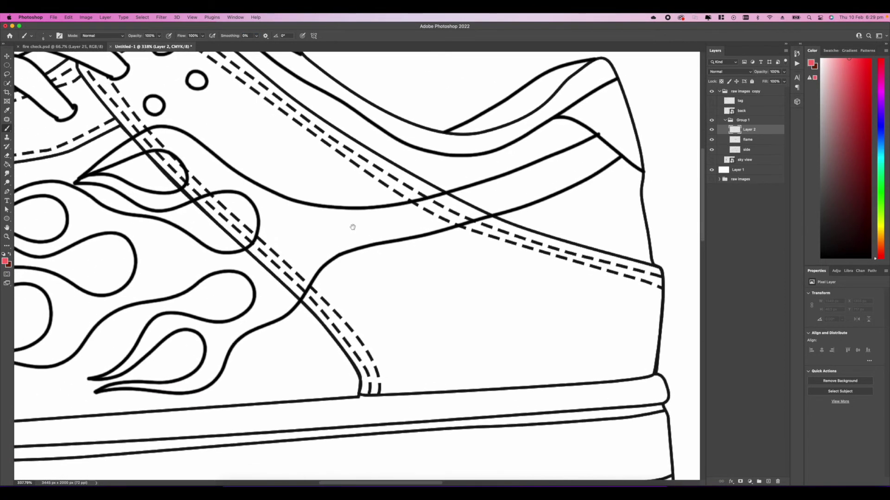
mouse_move(372, 377)
left_mouse_down()
mouse_move(340, 323)
mouse_move(299, 283)
left_mouse_up()
key("super+z")
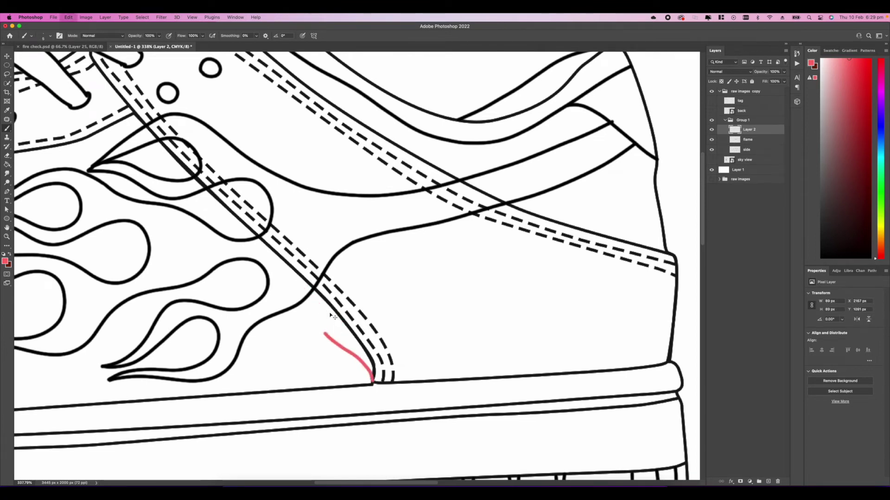
key("super+z")
Collapse and select Group 1, then rotate the shoe line art 90° clockwise so the toe points up
scroll(413, 260, "down", 10)
scroll(411, 260, "up", 9)
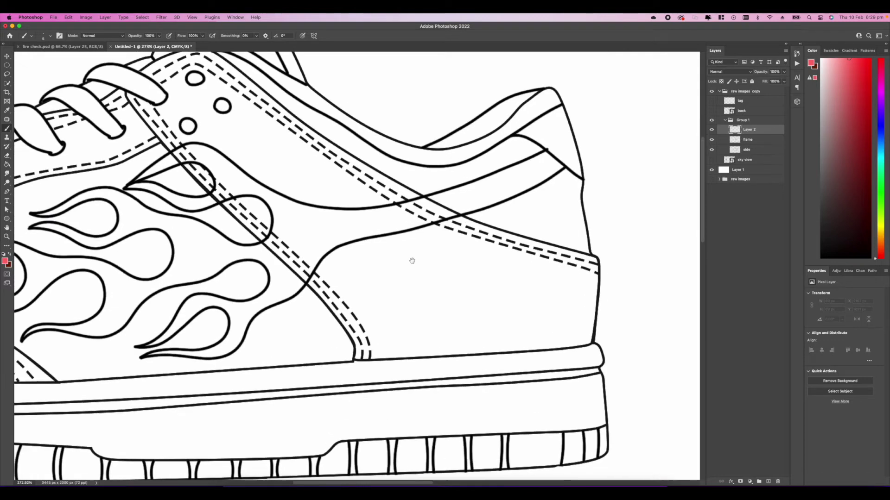
scroll(411, 260, "right", 3)
scroll(427, 257, "down", 6)
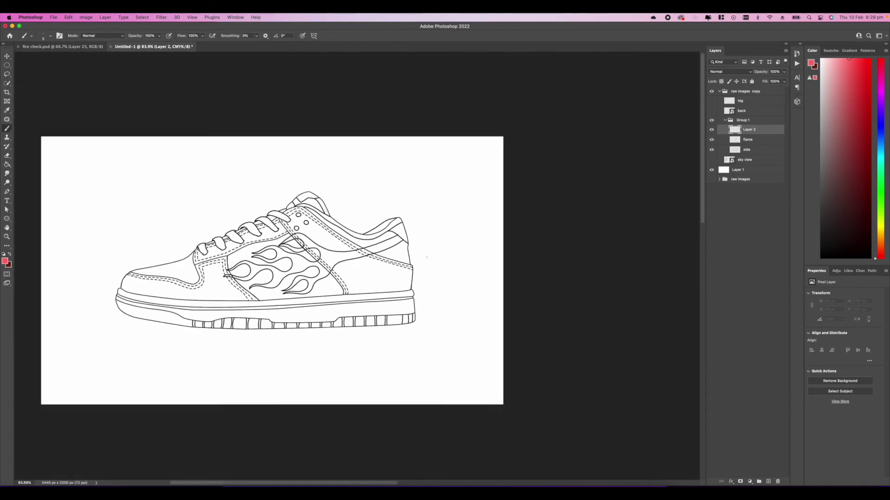
left_click(725, 121)
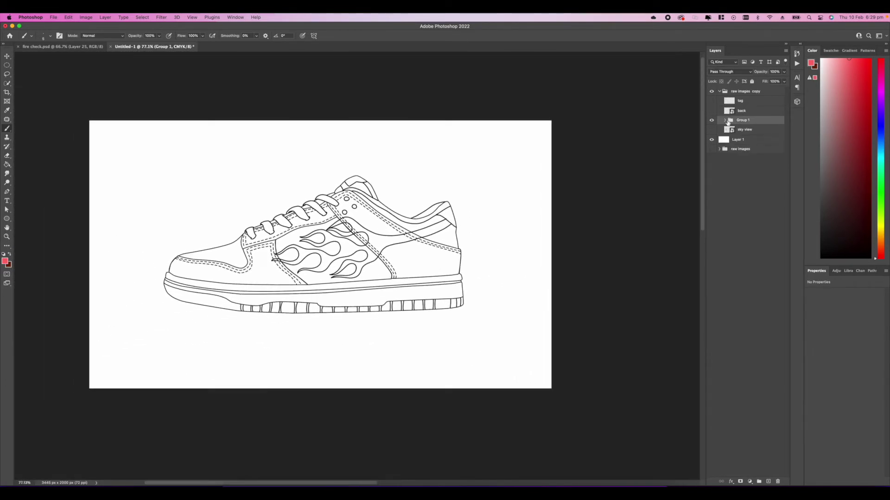
key("super+t")
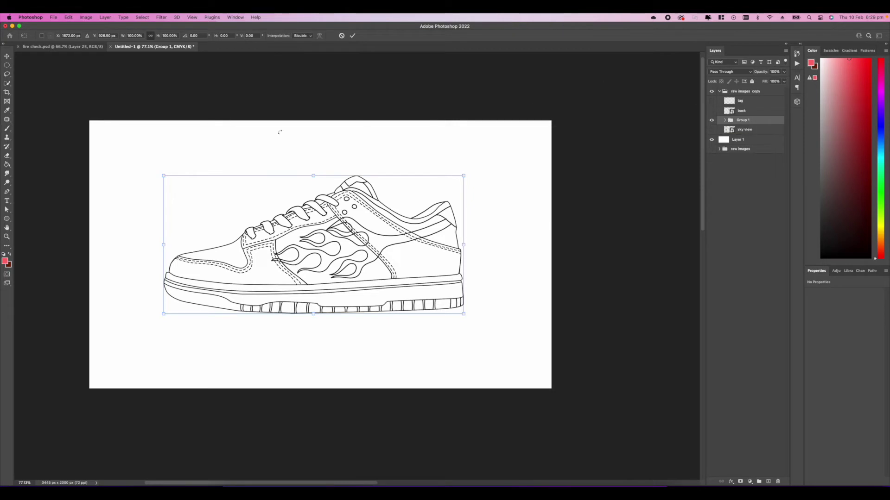
left_click_drag(356, 128, 391, 150)
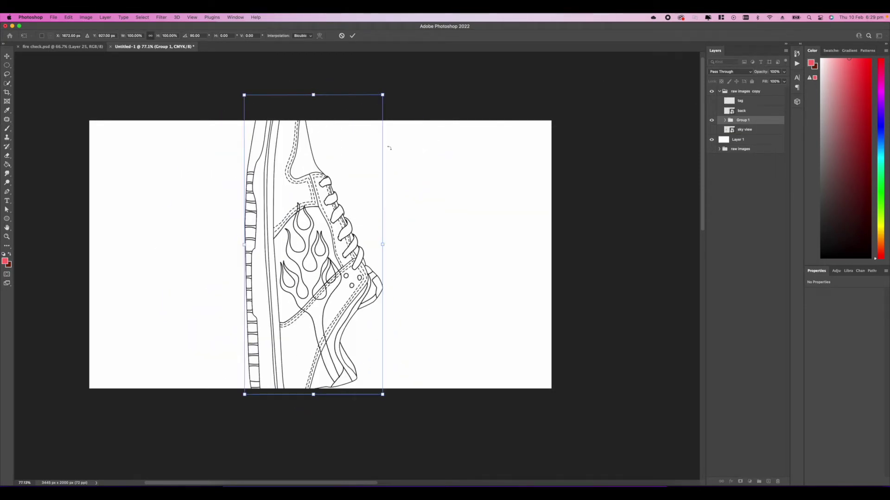
key("Return")
Confirm the rotation, select Layer 2 inside Group 1 and change the brush colour to pure red
key("b")
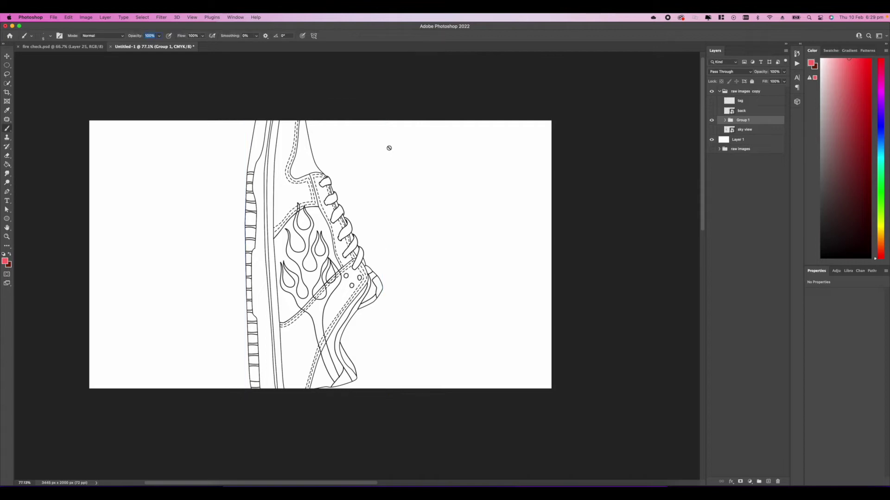
left_click(724, 121)
left_click(751, 130)
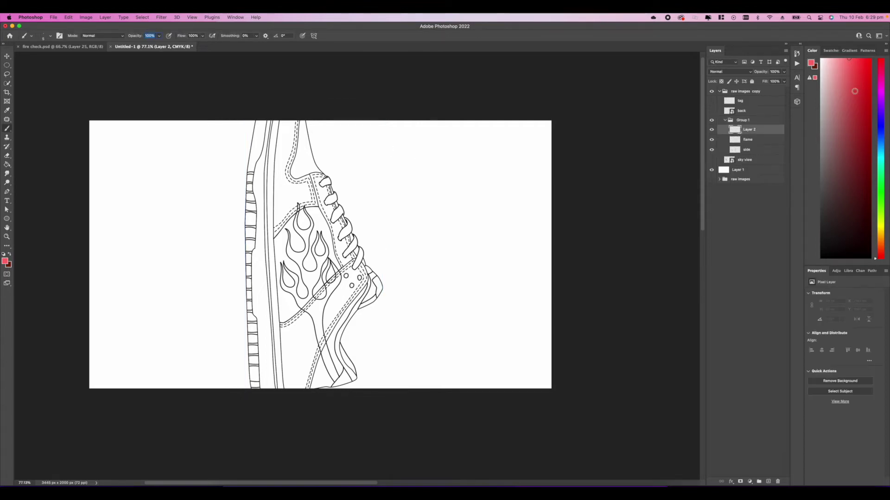
scroll(288, 325, "up", 10)
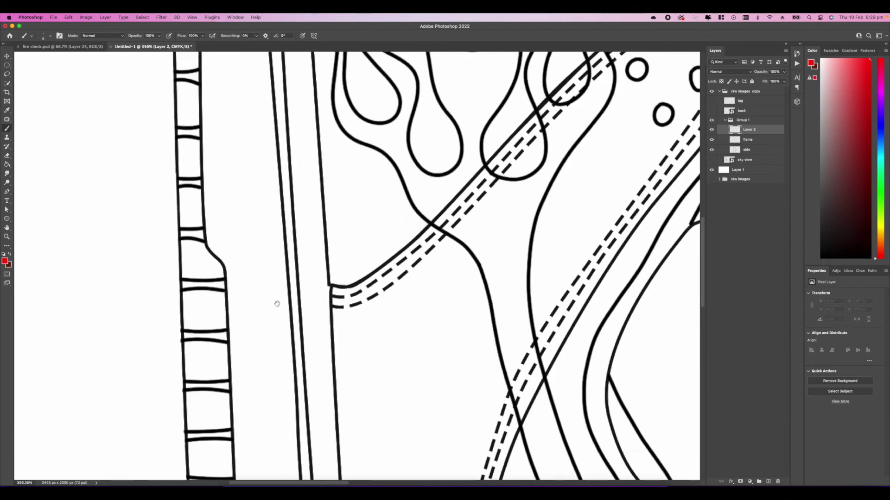
scroll(288, 325, "left", 5)
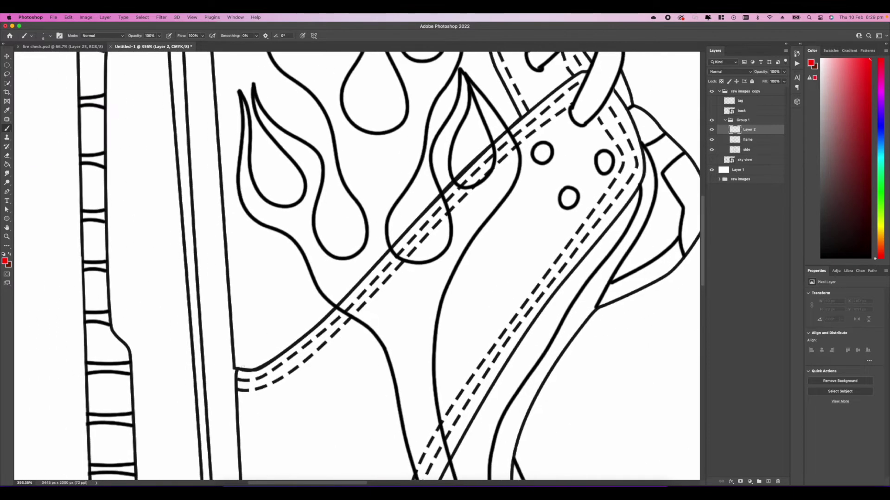
Try drawing red freehand flames along the diagonal stitched seam, starting at the midsole, and undo the strokes
mouse_move(236, 368)
left_mouse_down()
mouse_move(261, 364)
mouse_move(269, 304)
left_mouse_up()
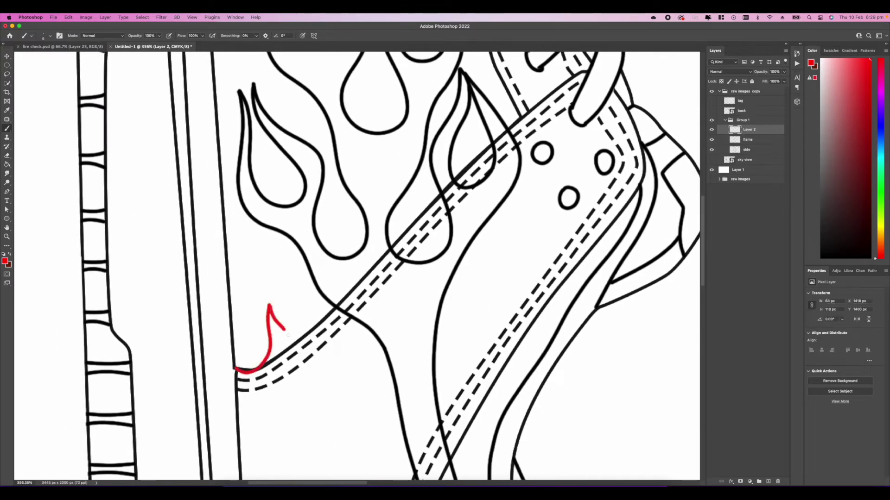
mouse_move(288, 334)
left_mouse_down()
mouse_move(316, 360)
mouse_move(301, 305)
mouse_move(343, 232)
mouse_move(347, 267)
mouse_move(368, 223)
mouse_move(332, 169)
mouse_move(332, 145)
left_mouse_up()
key("super+z")
key("super+z")
mouse_move(269, 304)
left_mouse_down()
mouse_move(307, 327)
mouse_move(297, 252)
mouse_move(339, 300)
left_mouse_up()
left_click_drag(398, 237, 426, 167)
key("super+z")
key("super+z")
key("super+z")
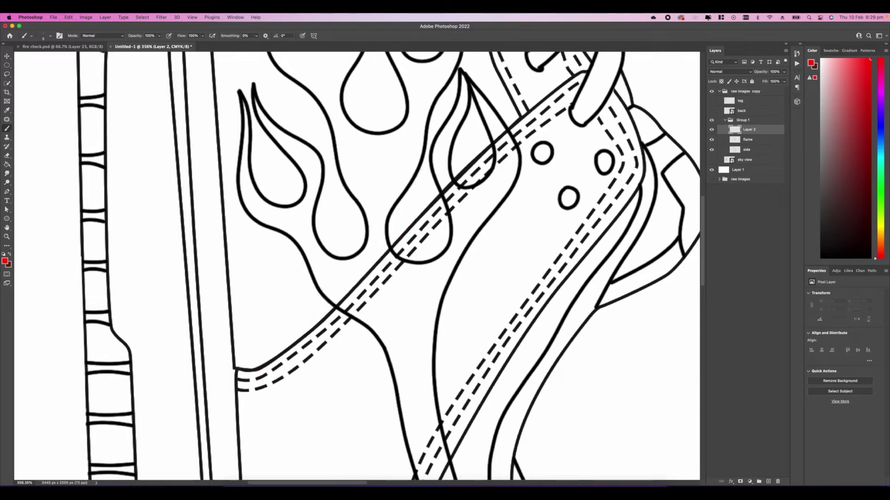
Try a taller curved red flame stroke rising from the seam's midsole end, and undo it
left_click_drag(256, 368, 277, 260)
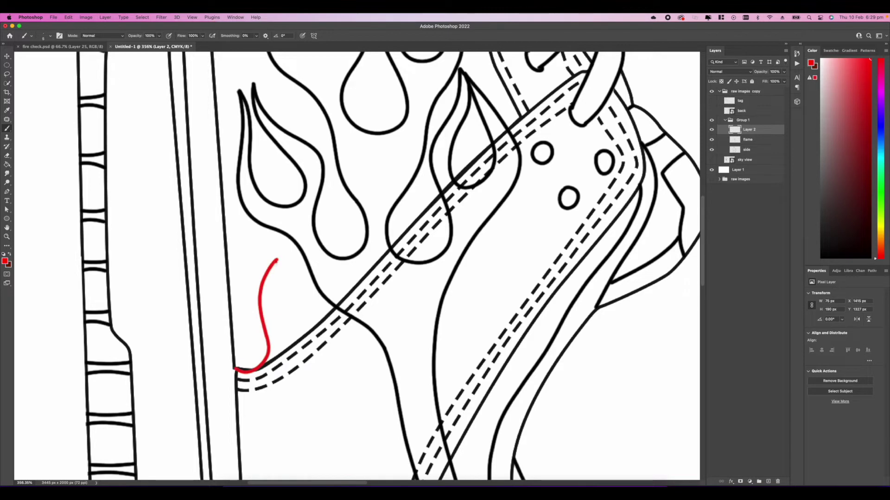
key("super+z")
key("super+z")
scroll(278, 288, "down", 6)
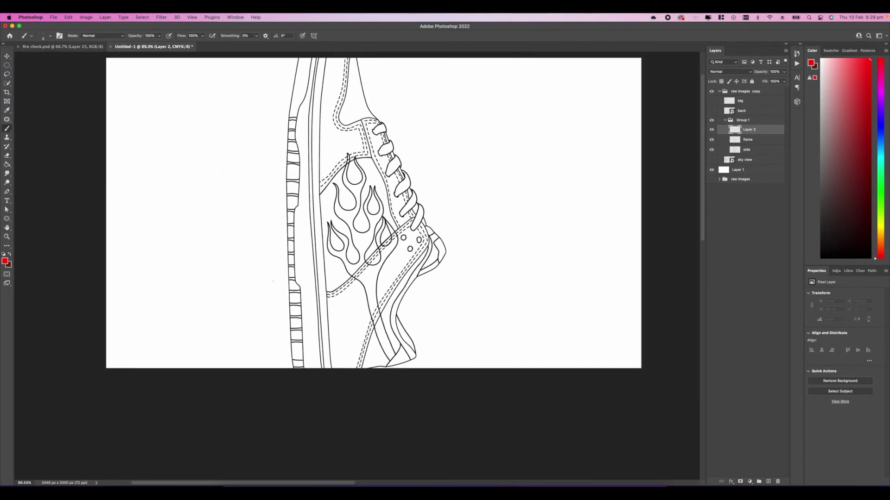
scroll(273, 281, "up", 5)
scroll(301, 269, "down", 3)
scroll(322, 260, "up", 4)
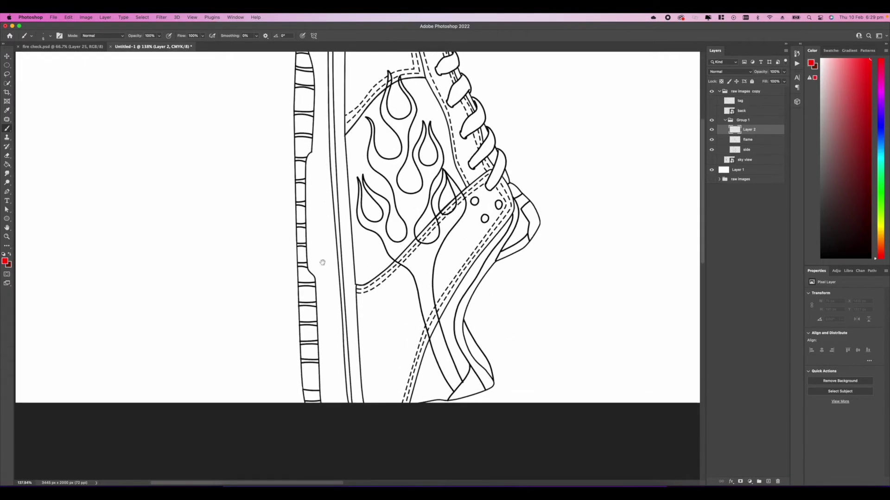
scroll(330, 232, "up", 4)
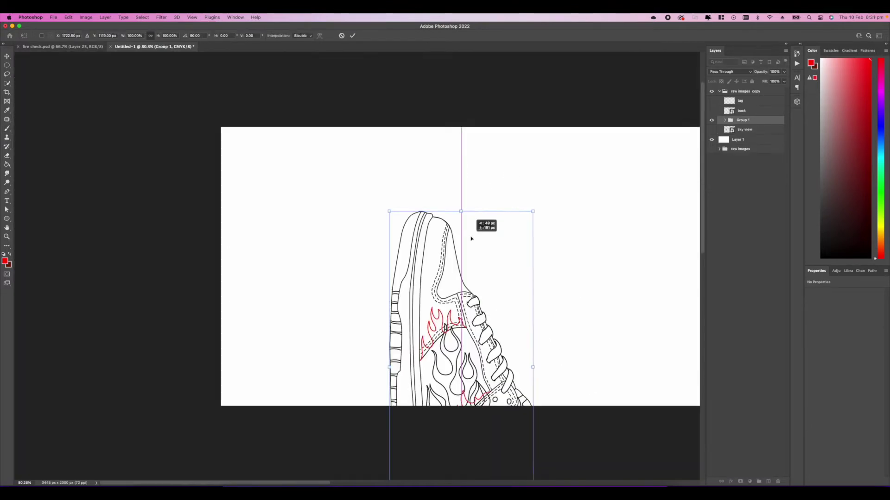
Reposition the rotated Group 1 line art so the shoe's toe end lies fully on the canvas
mouse_move(469, 224)
left_mouse_down()
mouse_move(466, 191)
mouse_move(471, 293)
left_mouse_up()
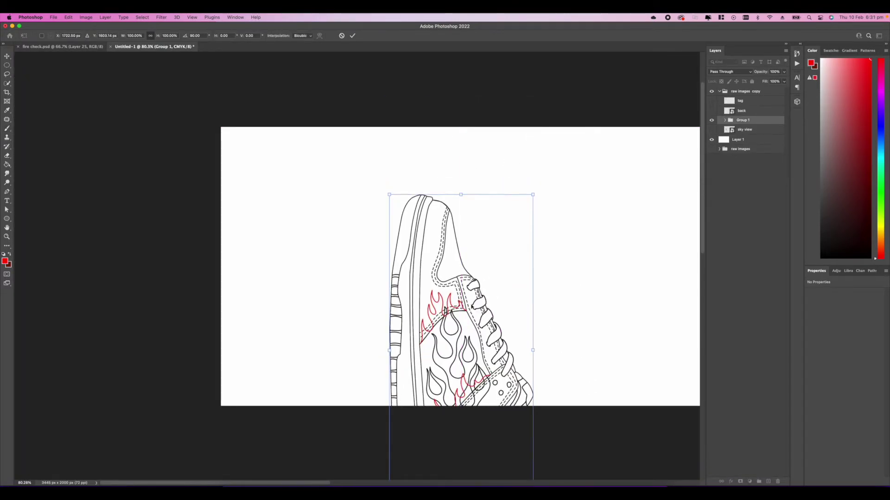
key("Return")
key("b")
Draw a red flame outline along the midsole half of the rear side panel's diagonal stitched seam, undoing stray strokes
scroll(473, 267, "up", 5)
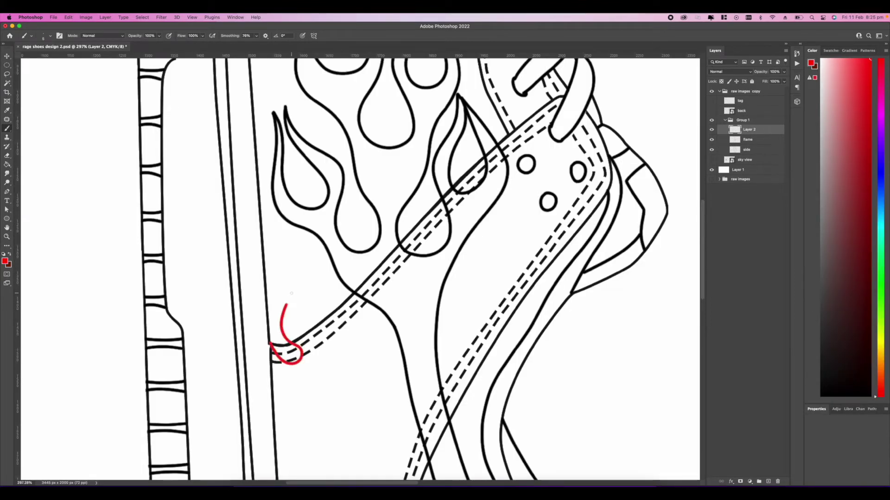
left_click_drag(289, 318, 304, 329)
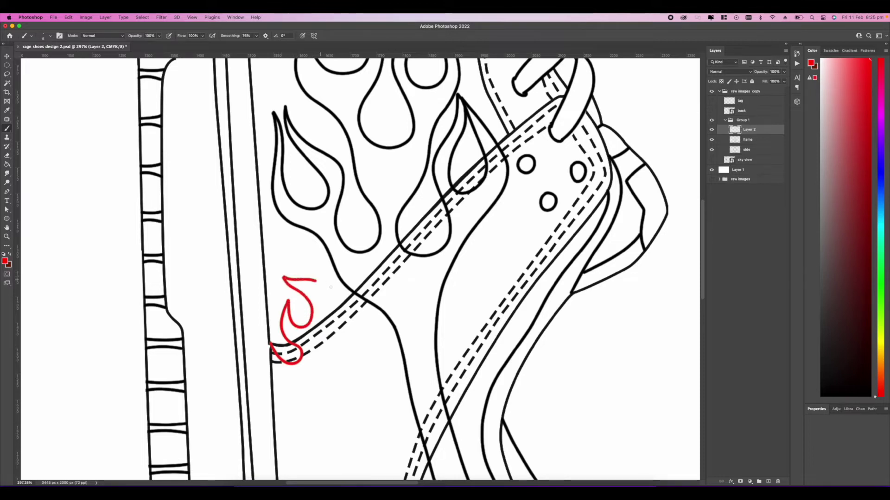
left_click_drag(356, 326, 309, 369)
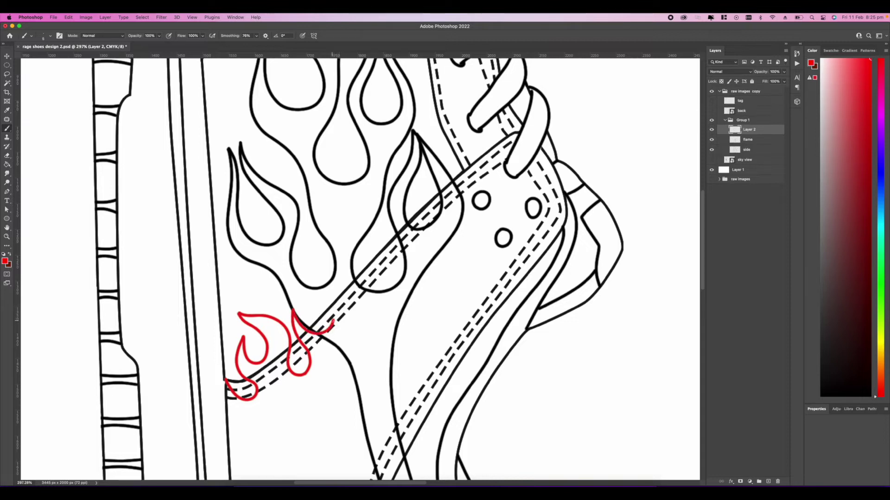
key("super+z")
left_click_drag(371, 258, 322, 289)
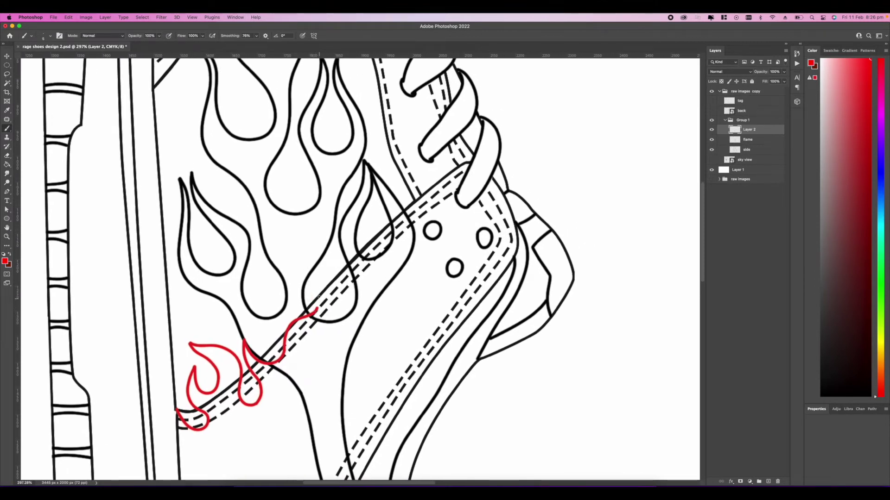
key("super+z")
Continue the red flame outline along the diagonal seam towards the lacing, undoing and redrawing faulty strokes
mouse_move(312, 285)
left_mouse_down()
mouse_move(345, 270)
mouse_move(296, 291)
left_mouse_up()
left_click_drag(297, 292, 296, 256)
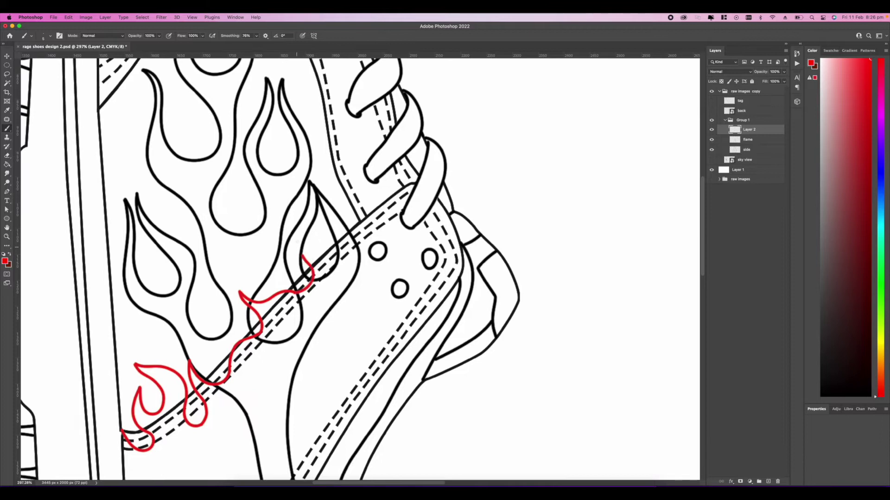
key("super+z")
mouse_move(296, 292)
left_mouse_down()
mouse_move(295, 213)
mouse_move(304, 289)
mouse_move(338, 203)
left_mouse_up()
key("super+z")
mouse_move(338, 202)
left_mouse_down()
mouse_move(307, 236)
mouse_move(303, 203)
mouse_move(363, 235)
mouse_move(378, 216)
mouse_move(362, 210)
left_mouse_up()
Shift Group 1 so the rotated shoe's heel end lies on the canvas, and reselect Layer 2 inside it
scroll(337, 242, "down", 7)
scroll(337, 243, "down", 10)
left_click(743, 120)
left_click(725, 120)
key("super+t")
key("Return")
left_click(725, 120)
left_click(749, 129)
Draw red flames along the heel overlay's stitched seam, starting at the heel edge and undoing faulty strokes
scroll(337, 297, "up", 10)
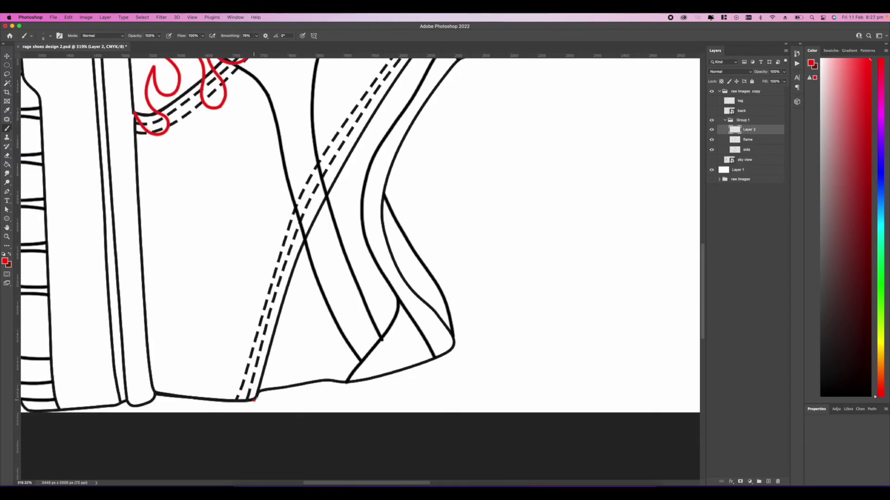
left_click_drag(255, 400, 217, 348)
mouse_move(216, 348)
left_mouse_down()
mouse_move(253, 366)
mouse_move(286, 349)
mouse_move(254, 294)
mouse_move(284, 252)
mouse_move(271, 215)
left_mouse_up()
key("super+z")
mouse_move(271, 215)
left_mouse_down()
mouse_move(230, 266)
mouse_move(309, 198)
left_mouse_up()
mouse_move(309, 198)
left_mouse_down()
mouse_move(268, 278)
mouse_move(241, 247)
left_mouse_up()
key("super+z")
key("super+z")
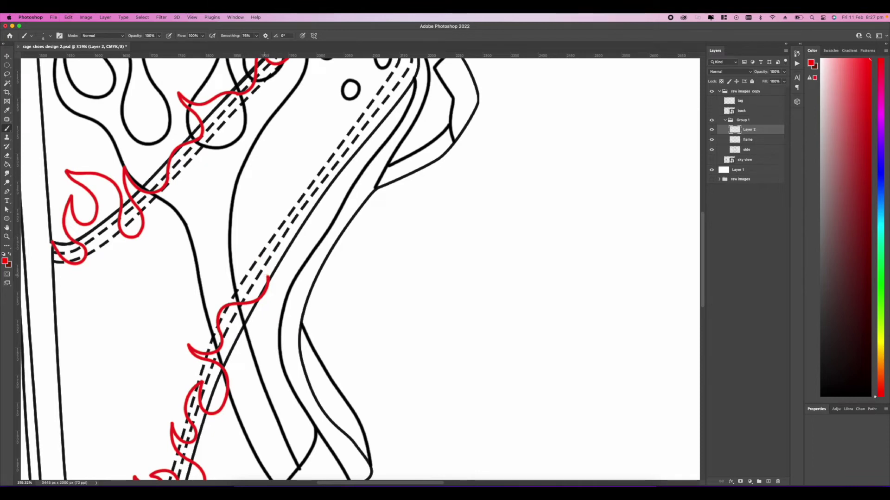
Continue the red flames along the heel overlay seam around the eyelet corner, and toggle the flame layer's visibility
mouse_move(268, 279)
left_mouse_down()
mouse_move(255, 214)
mouse_move(300, 231)
left_mouse_up()
mouse_move(300, 231)
left_mouse_down()
mouse_move(266, 287)
mouse_move(324, 190)
mouse_move(377, 129)
left_mouse_up()
left_click_drag(378, 129, 350, 191)
mouse_move(329, 112)
left_mouse_down()
mouse_move(356, 150)
mouse_move(332, 132)
mouse_move(350, 190)
left_mouse_up()
key("super+z")
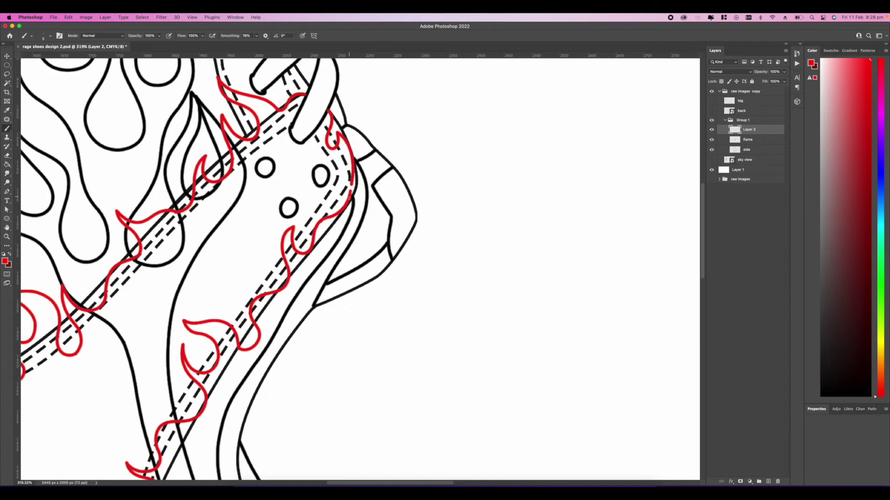
scroll(352, 189, "down", 8)
left_click(711, 140)
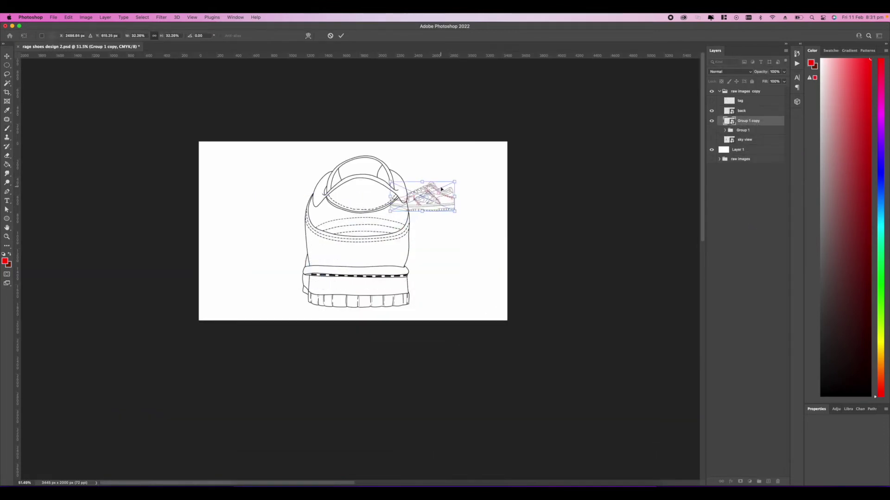
Place the scaled-down Group 1 copy beside the heel on the back view as a reference
scroll(355, 265, "up", 3)
left_click_drag(500, 161, 217, 166)
key("Return")
Draw a red flame outline on Layer 4 across the curved stitched heel seam of the back view
scroll(308, 199, "up", 3)
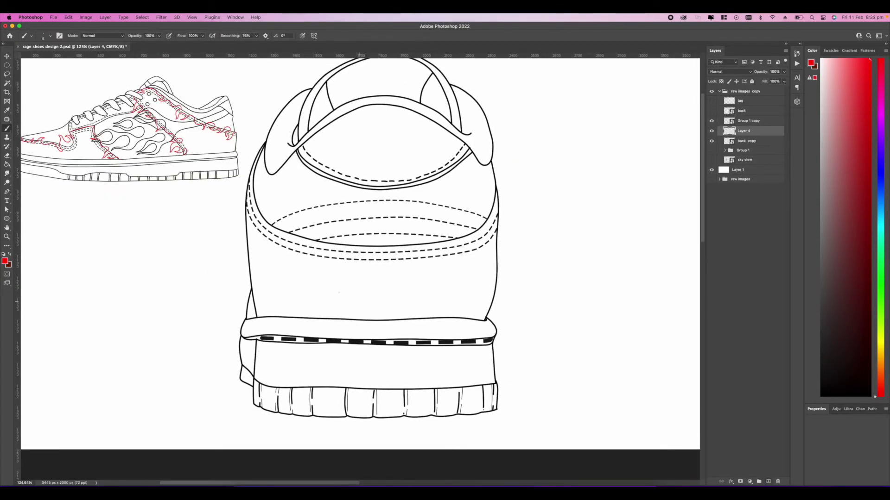
scroll(352, 278, "up", 4)
scroll(264, 255, "left", 1)
mouse_move(168, 130)
left_mouse_down()
mouse_move(152, 166)
mouse_move(203, 184)
left_mouse_up()
key("super+z")
mouse_move(168, 130)
left_mouse_down()
mouse_move(203, 183)
mouse_move(159, 151)
mouse_move(194, 183)
mouse_move(205, 241)
mouse_move(300, 298)
mouse_move(358, 275)
mouse_move(389, 275)
mouse_move(408, 235)
mouse_move(471, 350)
mouse_move(533, 258)
mouse_move(598, 266)
mouse_move(619, 200)
left_mouse_up()
scroll(362, 247, "down", 6)
scroll(352, 186, "up", 6)
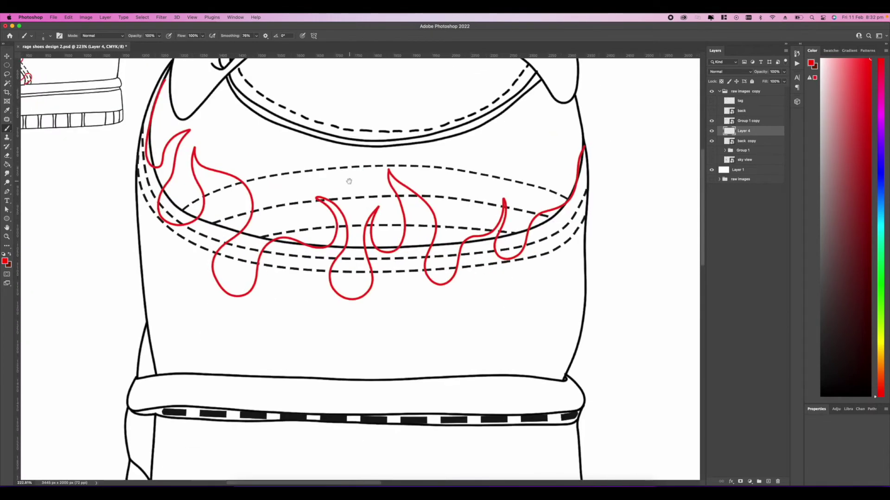
scroll(357, 187, "down", 1)
scroll(356, 186, "down", 6)
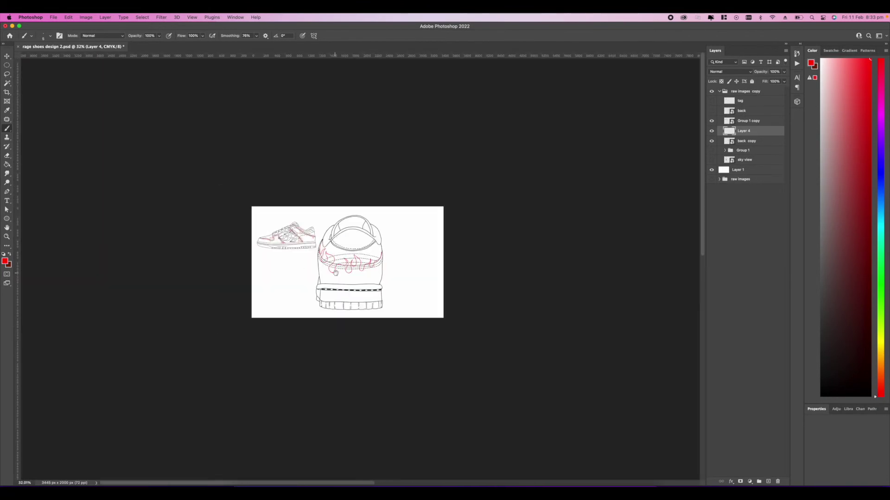
Delete the Group 1 copy reference and the original back layer
scroll(335, 273, "up", 6)
left_click(743, 121)
key("Delete")
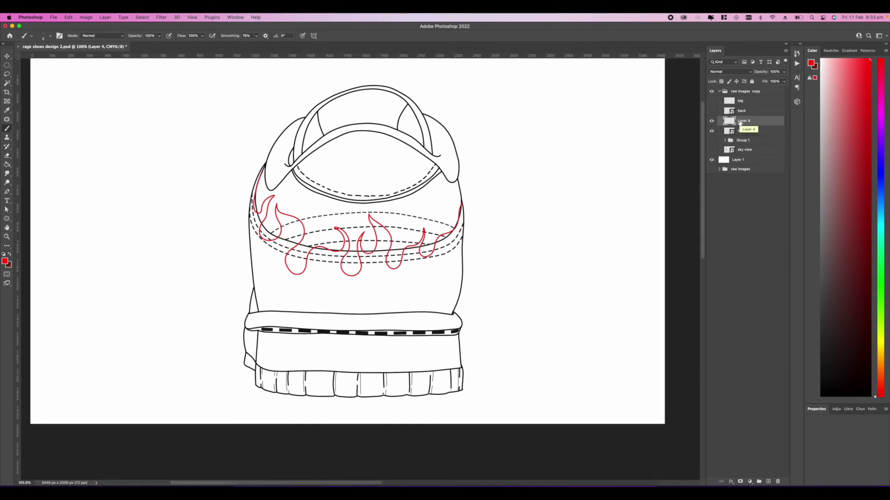
left_click(742, 111)
key("Delete")
Group Layer 4 with the back copy layer and hide the new group
left_click(746, 121, "shift")
left_click(759, 482)
left_click(711, 110)
scroll(443, 195, "down", 2)
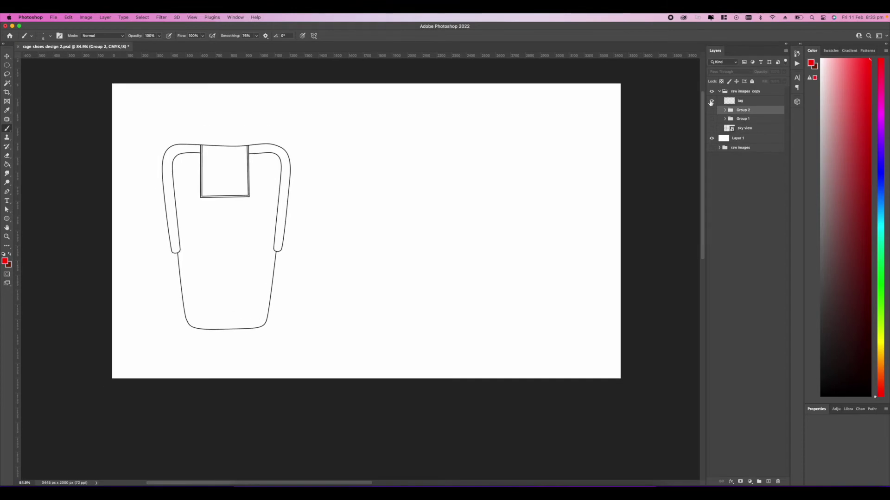
Show Group 1 and move the side-view shoe to the upper right area of the canvas
left_click_drag(711, 129, 711, 118)
left_click(742, 118)
key("super+t")
left_click_drag(385, 239, 448, 182)
key("Return")
scroll(222, 288, "up", 4)
Show the sky view layer and add a new layer directly above it
left_click(712, 128)
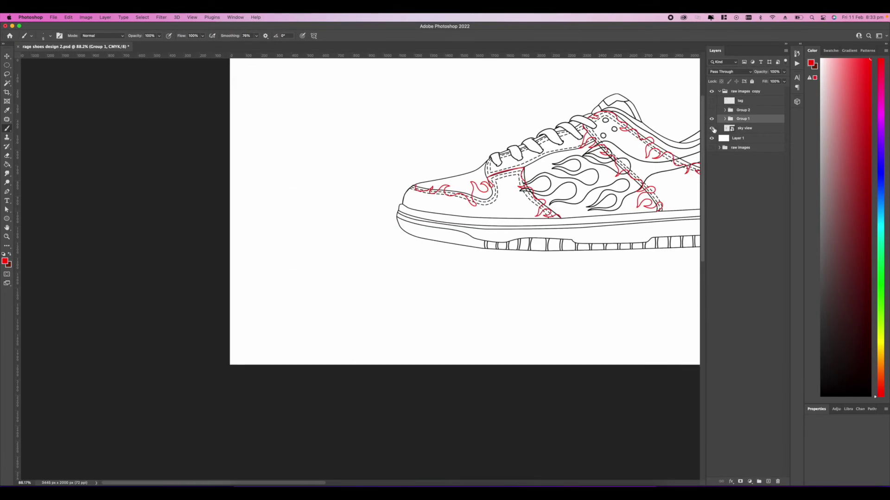
left_click(712, 129)
left_click(745, 128)
left_click(767, 482)
Draw a red flame outline along the right half of the top-view shoe's toe box seam
scroll(358, 252, "up", 5)
left_click_drag(376, 264, 377, 273)
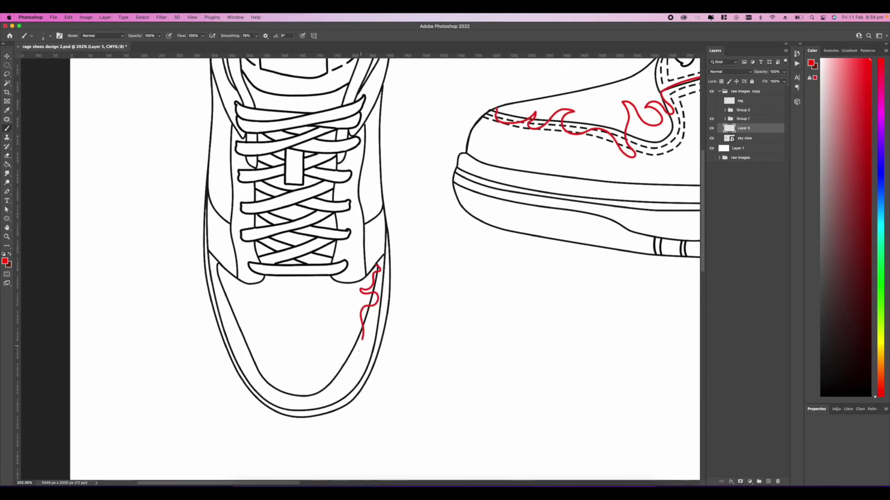
mouse_move(359, 351)
left_mouse_down()
mouse_move(340, 385)
mouse_move(284, 391)
left_mouse_up()
key("e")
scroll(313, 358, "down", 1)
scroll(313, 357, "left", 1)
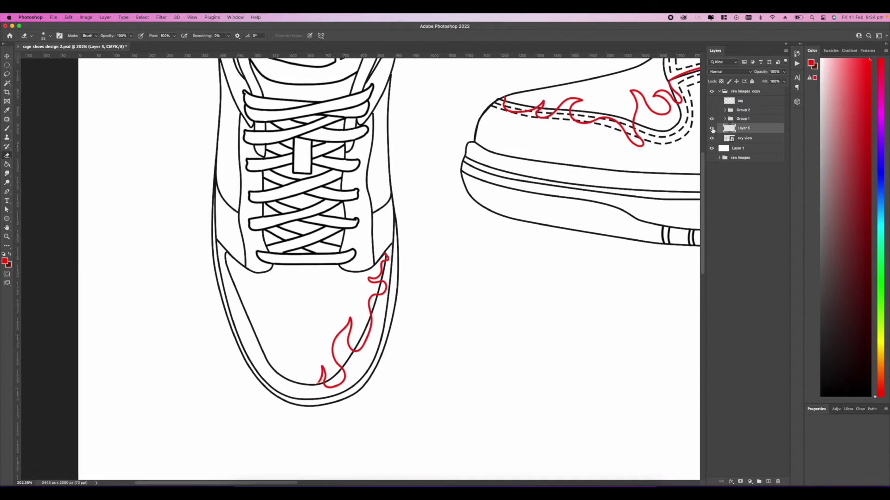
Duplicate Layer 5, flip the copy horizontally and place it along the left half of the toe box
left_click_drag(743, 129, 744, 134)
key("super+t")
right_click(343, 324)
left_click(367, 421)
left_click_drag(354, 350, 287, 351)
key("Return")
Erase the overlapping strokes on both toe flame layers and join the mirrored halves with the brush
mouse_move(435, 228)
left_mouse_down()
mouse_move(391, 129)
mouse_move(442, 80)
left_mouse_up()
key("b")
key("e")
mouse_move(296, 254)
left_mouse_down()
mouse_move(288, 256)
mouse_move(346, 256)
mouse_move(306, 190)
mouse_move(339, 252)
mouse_move(329, 252)
left_mouse_up()
left_click(744, 128)
key("b")
key("e")
left_click_drag(334, 267, 350, 269)
key("b")
scroll(343, 265, "down", 3)
left_click_drag(218, 85, 246, 186)
scroll(246, 185, "down", 2)
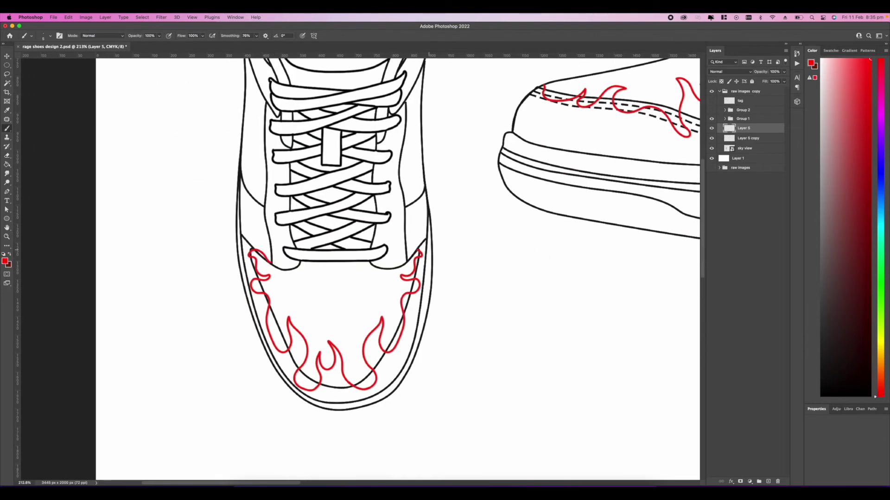
Draw red flame edges on the top view's side panels, on both sides of the laces above the toe box
scroll(278, 202, "down", 6)
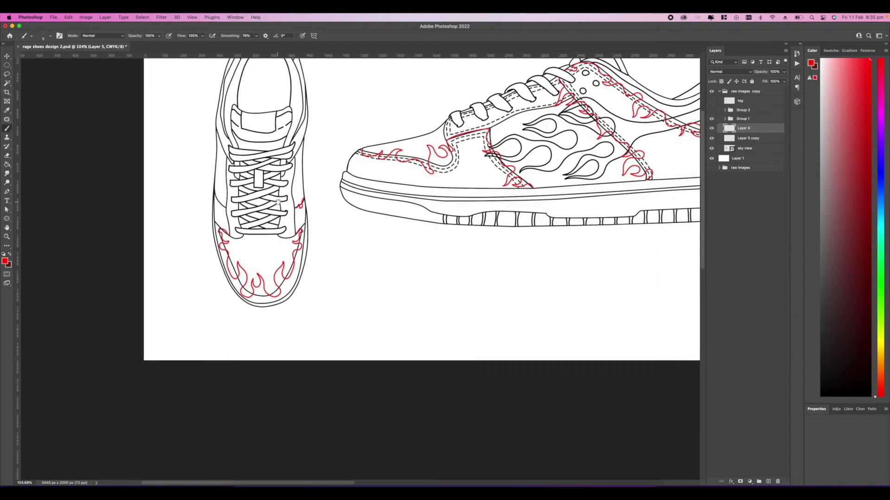
scroll(278, 202, "down", 3)
left_click(711, 139)
scroll(360, 273, "up", 4)
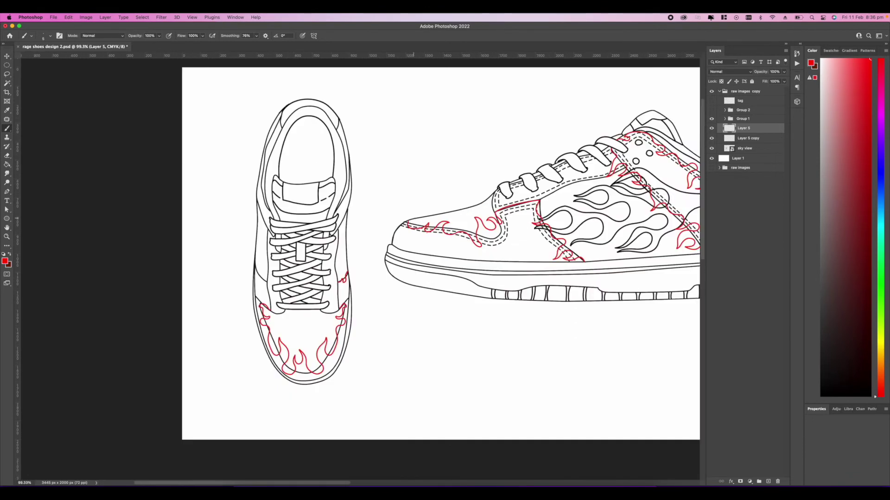
scroll(360, 274, "down", 3)
scroll(325, 267, "right", 3)
scroll(305, 261, "up", 5)
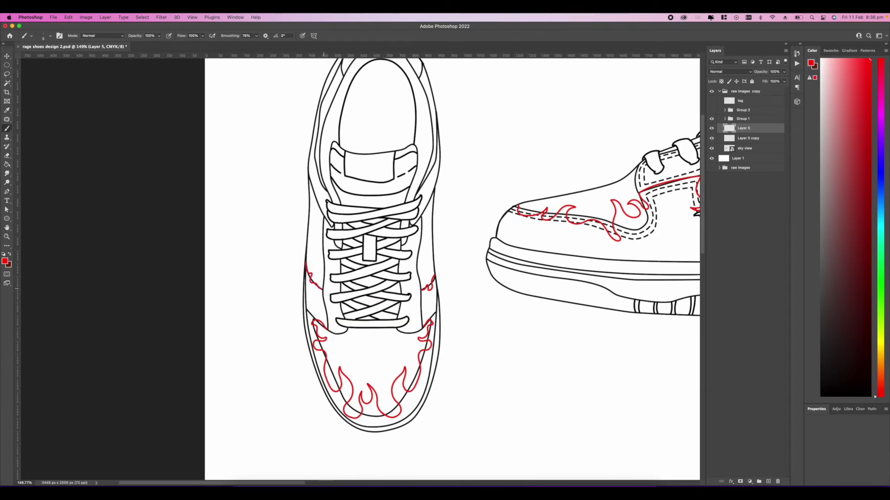
left_click_drag(323, 288, 242, 240)
left_click_drag(242, 240, 246, 279)
left_click_drag(340, 242, 302, 236)
left_click_drag(302, 236, 303, 272)
Hide Group 1 and convert Layer 5 and its copy into a single smart object
scroll(303, 272, "down", 3)
mouse_move(463, 204)
left_mouse_down()
mouse_move(281, 249)
mouse_move(385, 187)
left_mouse_up()
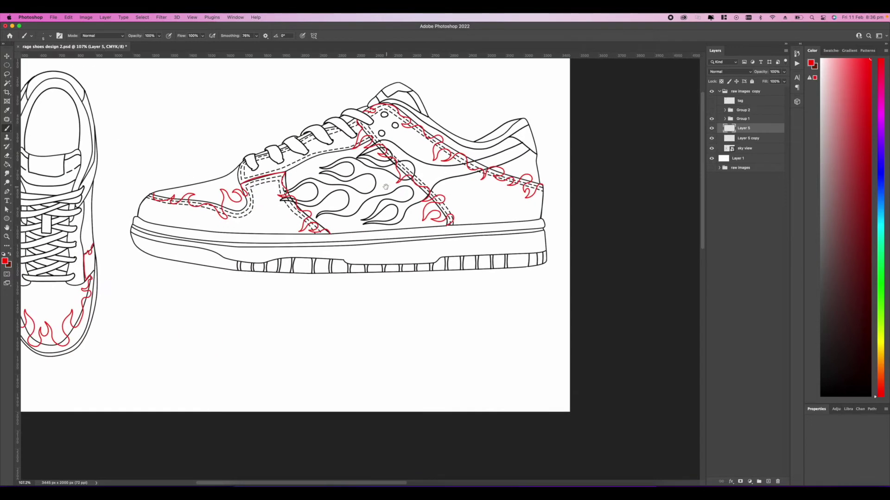
scroll(424, 241, "down", 5)
left_click(711, 110)
left_click(711, 111)
left_click(711, 119)
left_click(748, 139, "shift")
right_click(748, 138)
left_click(773, 239)
scroll(332, 167, "up", 4)
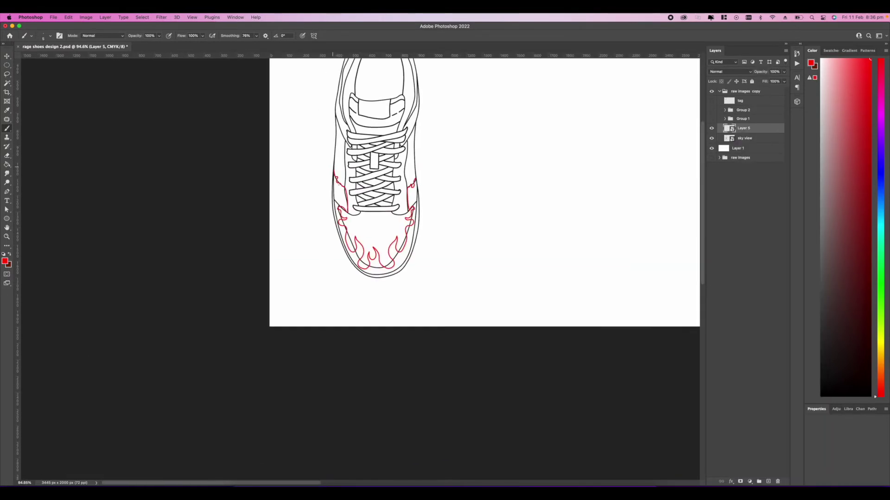
Show Group 1 and group Layer 5 with the sky view layer
scroll(333, 166, "down", 5)
left_click(712, 129)
left_click(711, 139)
left_click(712, 119)
left_click(711, 129)
left_click(711, 139)
left_click(733, 137, "shift")
key("super+g")
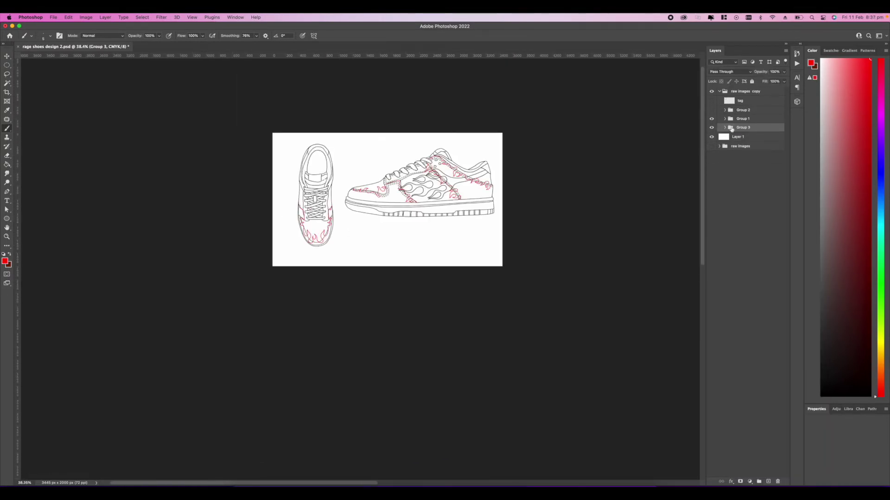
Rename Group 3 as top, Group 1 as side and Group 2 as back
key("BackSpace")
key("Return")
left_click(712, 119)
left_click(711, 119)
double_click(743, 119)
type("side")
left_click(711, 110)
double_click(743, 110)
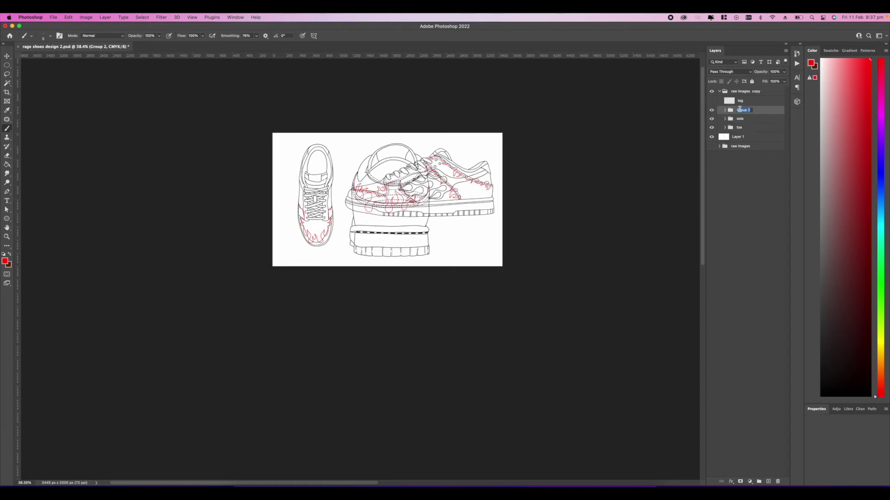
type("back")
Check the tag, back, side and top items by toggling their visibility, and hide the back and side groups
left_click(712, 128)
left_click(711, 101)
scroll(296, 226, "up", 5)
left_click(711, 101)
left_click(711, 110)
left_click(711, 119)
left_click(711, 128)
scroll(396, 186, "down", 8)
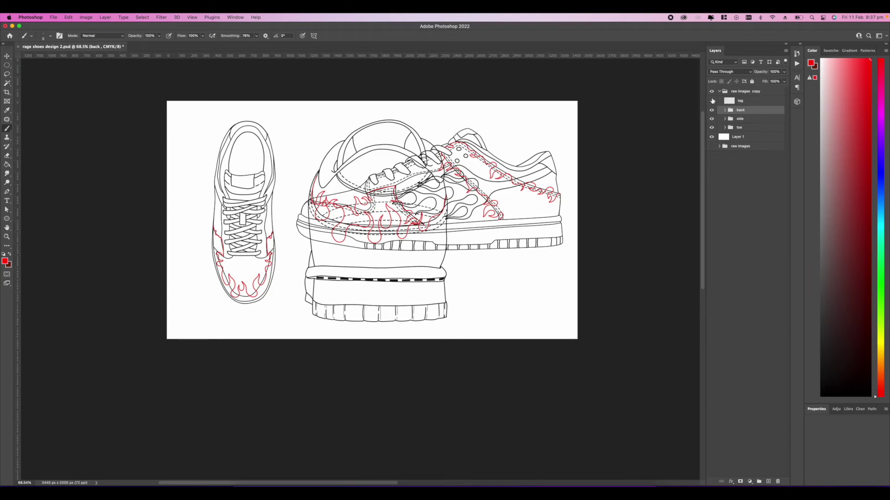
scroll(654, 199, "down", 4)
left_click(711, 110)
left_click(711, 119)
Add a new layer above Layer 5 in the top group and draw a red flame in the middle of the toe box
left_click(725, 127)
left_click(750, 137)
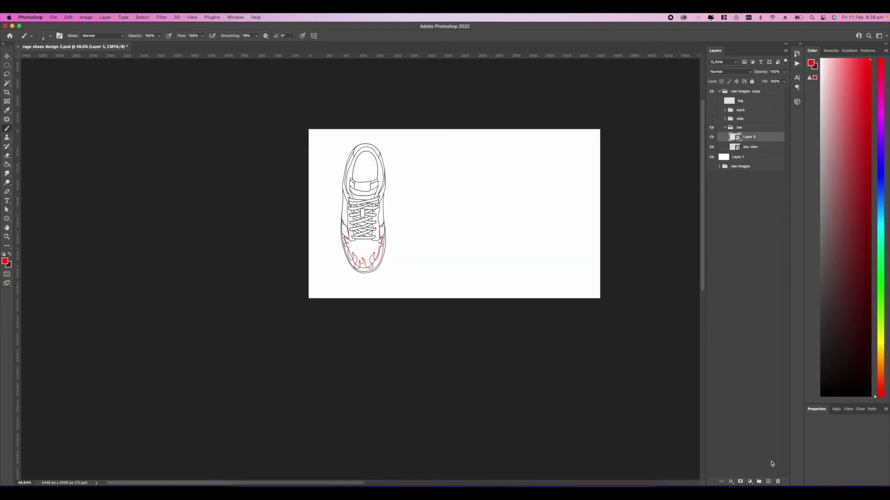
left_click(769, 481)
scroll(363, 253, "up", 12)
key("super+z")
key("super+z")
key("super+z")
scroll(325, 296, "up", 2)
mouse_move(334, 321)
left_mouse_down()
mouse_move(291, 226)
mouse_move(373, 189)
mouse_move(400, 329)
mouse_move(333, 303)
mouse_move(335, 323)
left_mouse_up()
scroll(360, 269, "down", 8)
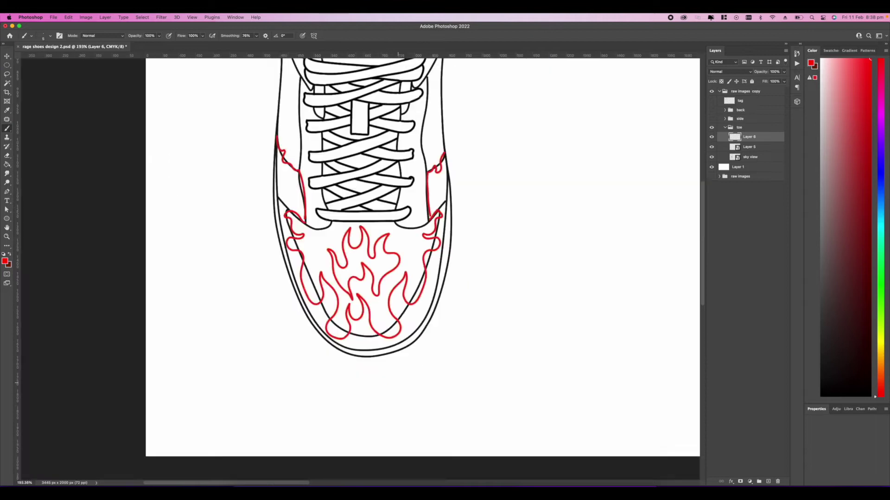
Scale the toe box flame up slightly and reposition it below the laces
scroll(510, 306, "up", 3)
key("super+t")
left_click_drag(362, 198, 369, 188)
left_click_drag(317, 243, 318, 250)
key("Return")
scroll(318, 250, "up", 3)
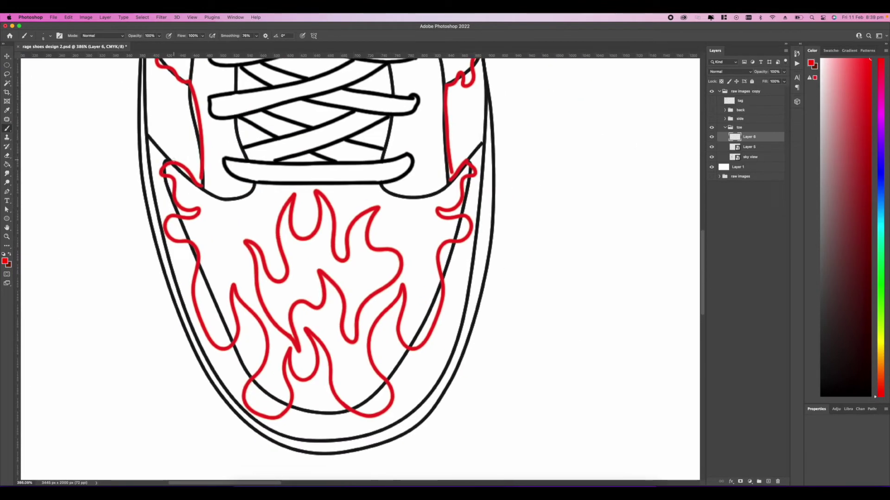
Trace the lower and inner edges of the toe box flame with a Pen tool shape path
key("p")
left_click(245, 241)
key("super+z")
left_click_drag(256, 269, 257, 283)
mouse_move(283, 334)
left_mouse_down()
mouse_move(292, 341)
mouse_move(281, 331)
left_mouse_up()
key("super+z")
left_click_drag(296, 347, 292, 324)
left_click_drag(296, 304, 308, 306)
left_click_drag(325, 303, 344, 303)
left_click(317, 270)
mouse_move(349, 345)
left_mouse_down()
mouse_move(360, 351)
mouse_move(352, 328)
left_mouse_up()
left_click(359, 350)
left_click(357, 306)
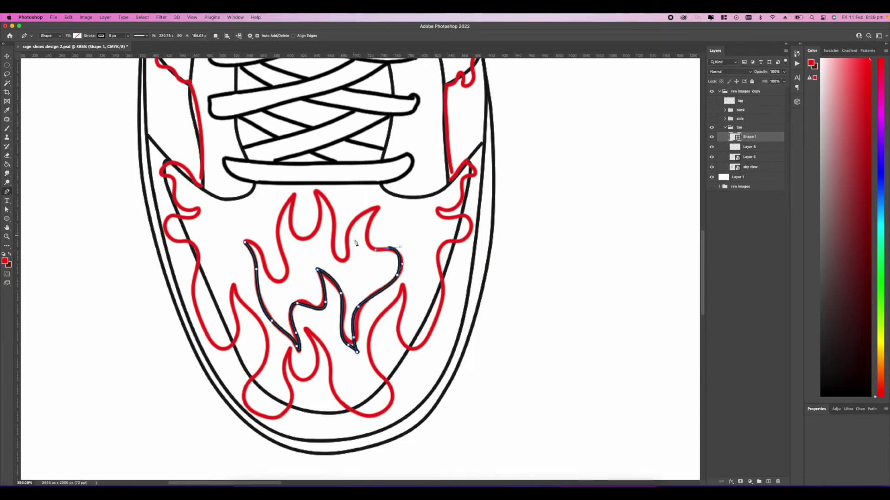
left_click(398, 241)
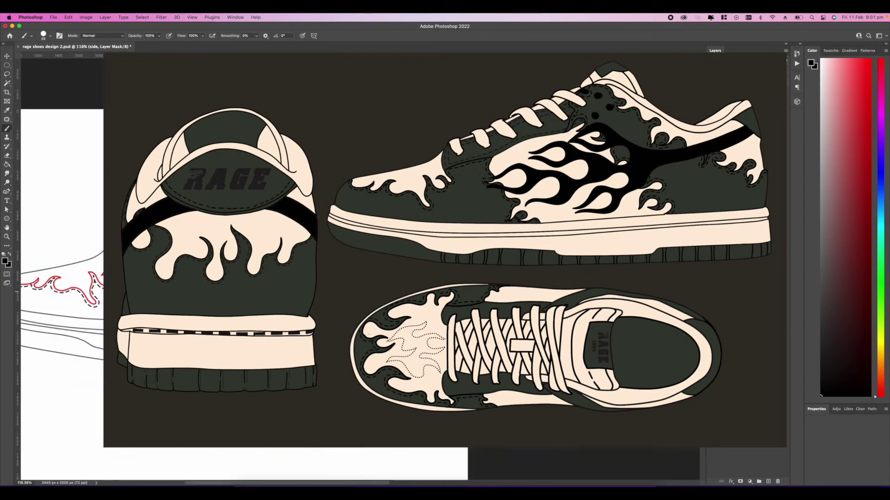
Reduce the brush size and swap the painting colours for editing the side layer's mask around the flame edges
scroll(303, 234, "up", 5)
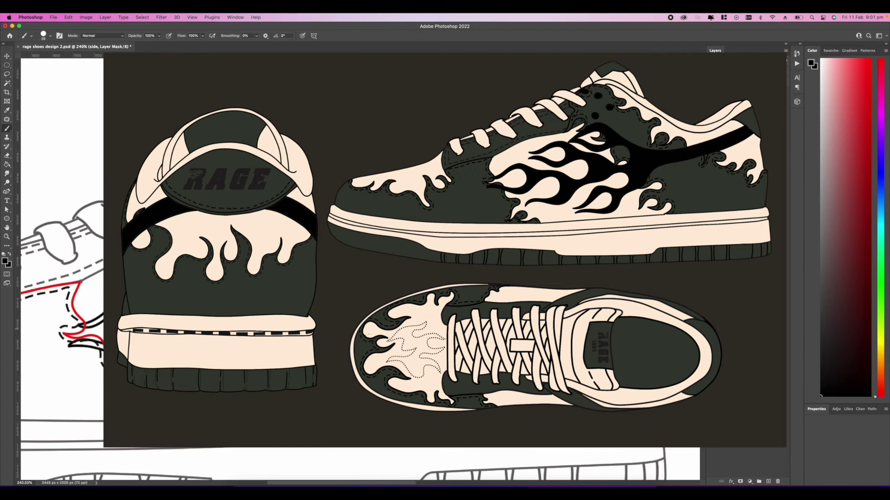
scroll(60, 278, "right", 2)
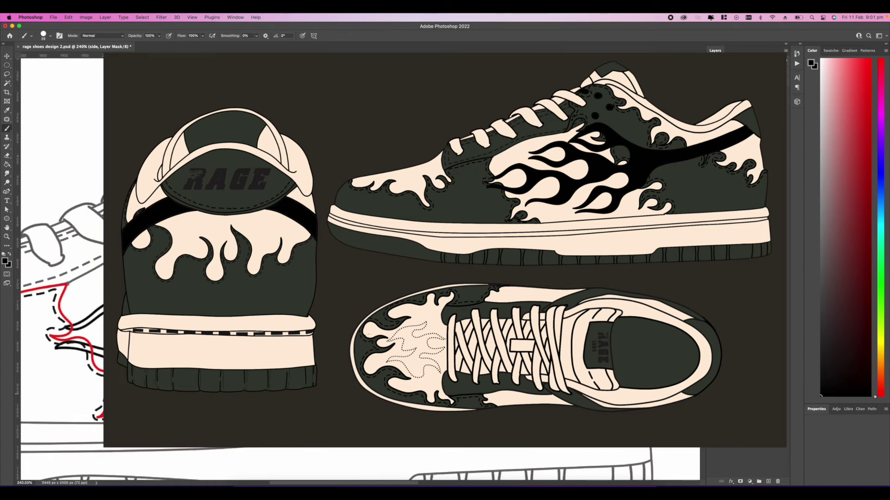
scroll(60, 279, "right", 10)
scroll(352, 245, "left", 10)
scroll(353, 244, "up", 3)
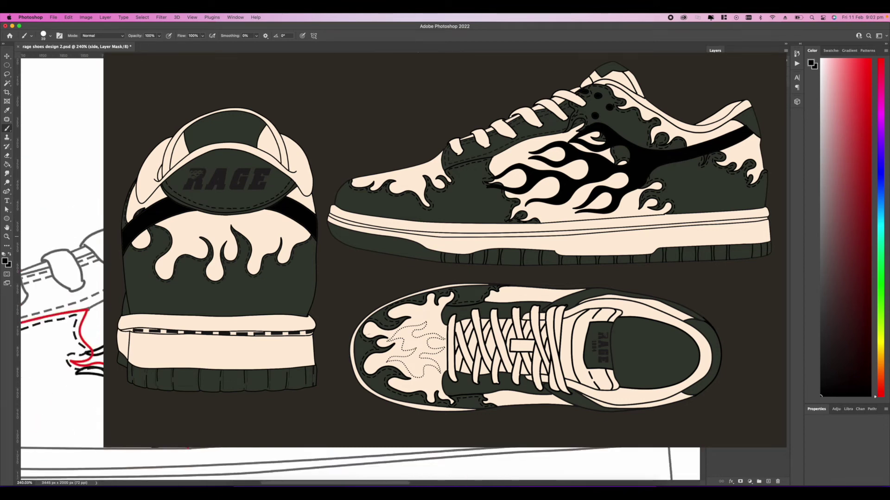
scroll(418, 237, "down", 10)
scroll(418, 237, "up", 15)
key("bracketleft")
key("bracketleft")
key("bracketleft")
key("bracketleft")
key("bracketleft")
key("bracketleft")
scroll(418, 271, "down", 3)
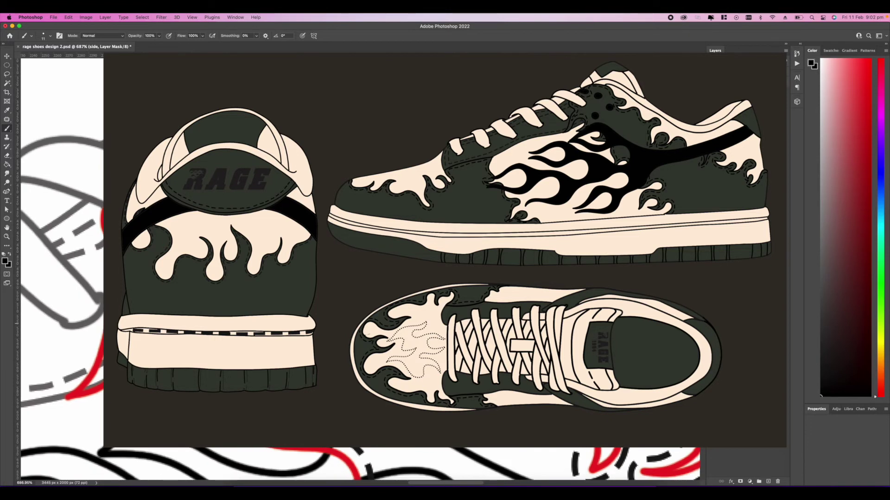
scroll(418, 323, "left", 5)
scroll(418, 288, "up", 3)
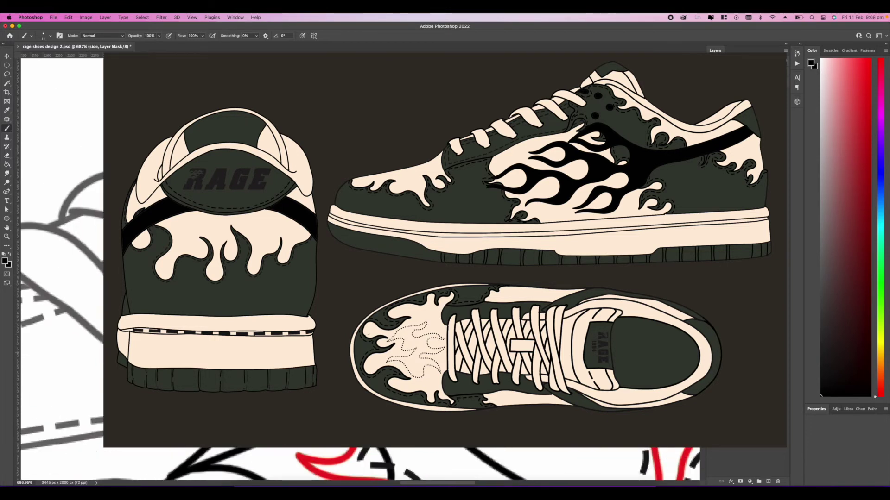
scroll(61, 278, "right", 5)
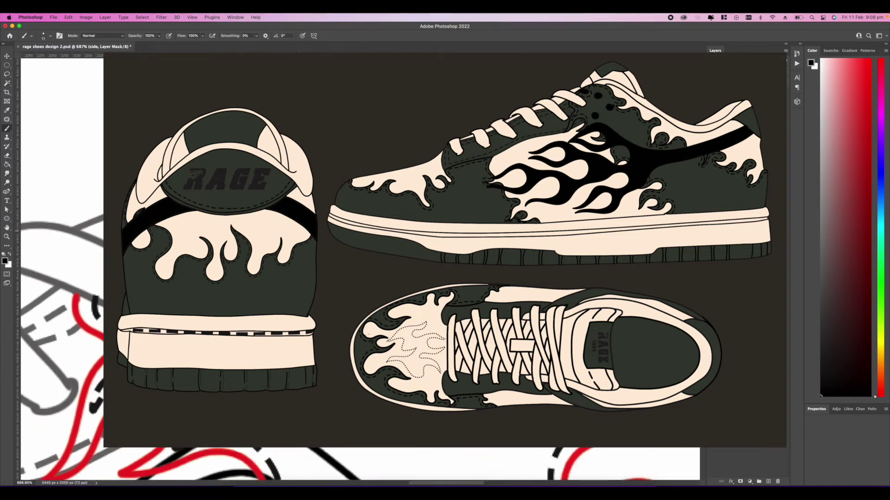
scroll(60, 278, "left", 5)
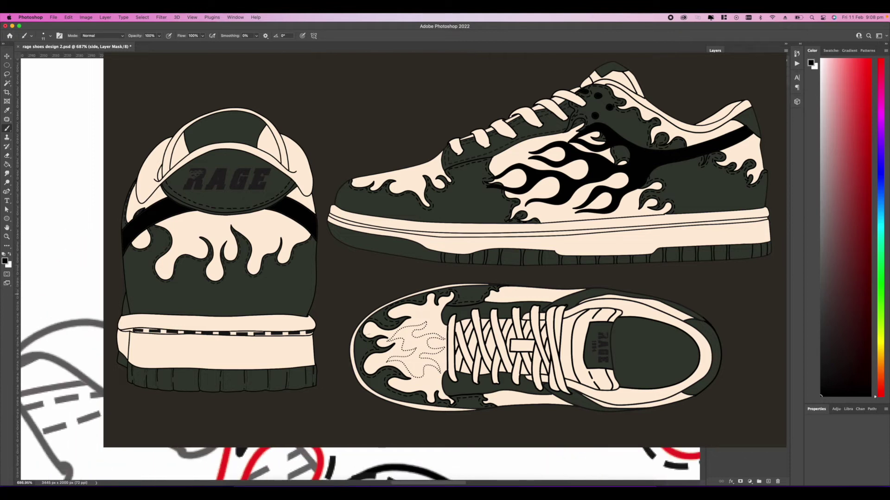
scroll(433, 244, "down", 3)
key("x")
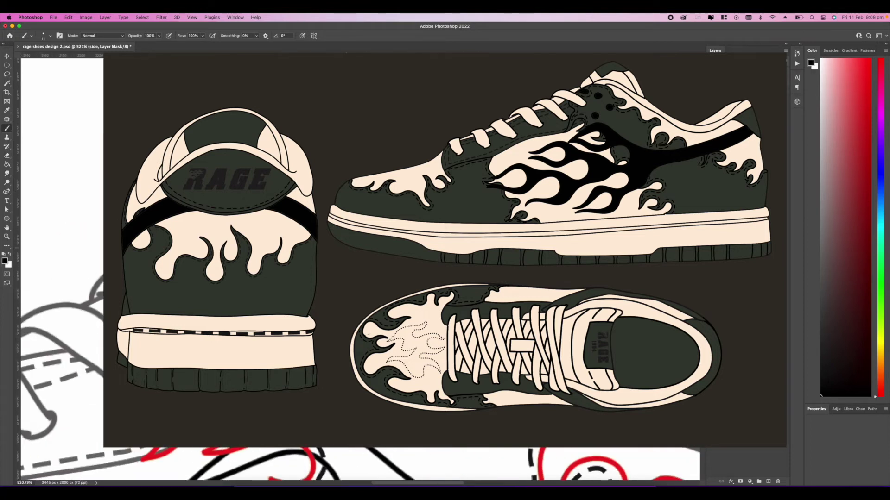
Select the flame layer, ready the Paint Bucket with white, and return to the Brush with the colours swapped
scroll(361, 260, "down", 10)
scroll(362, 259, "right", 4)
left_click(746, 232)
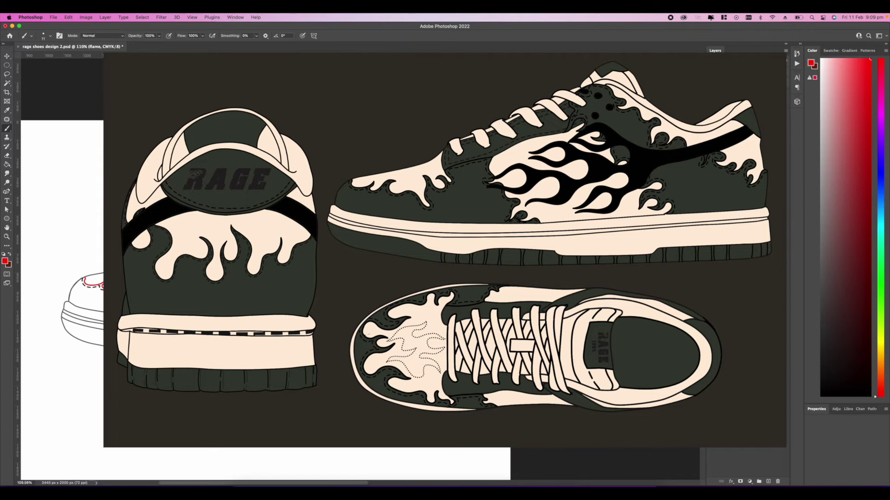
scroll(61, 278, "up", 8)
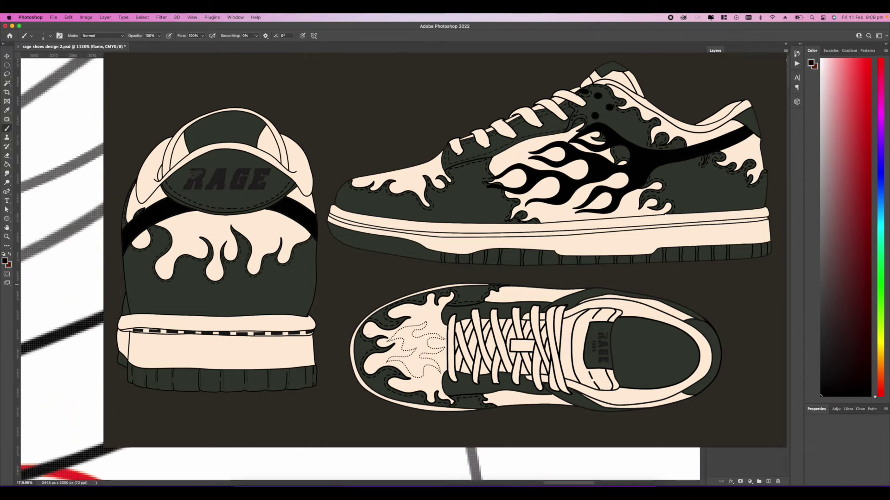
key("g")
scroll(362, 259, "down", 10)
scroll(362, 259, "up", 5)
scroll(361, 260, "right", 5)
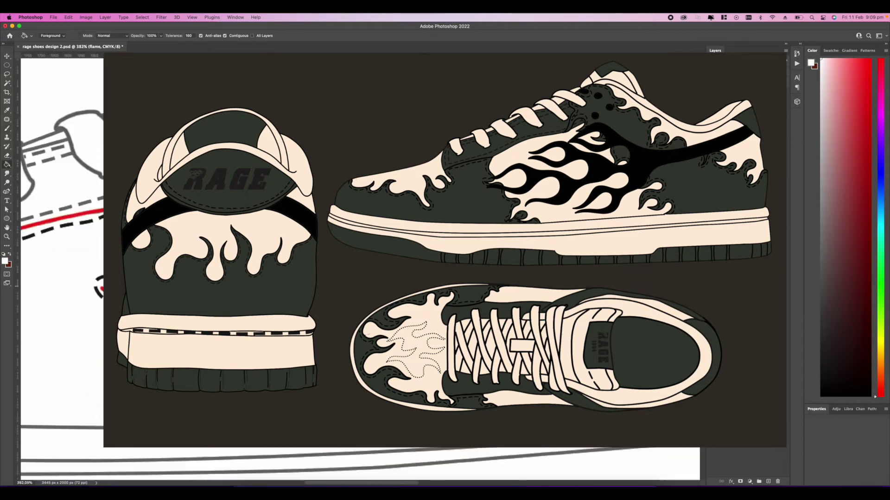
scroll(361, 260, "down", 10)
scroll(361, 260, "up", 5)
key("b")
scroll(362, 260, "up", 5)
key("x")
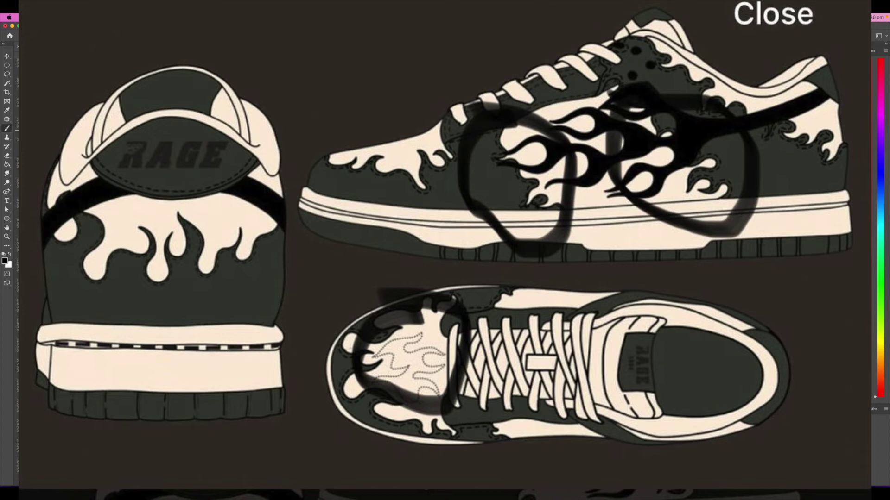
Return to the Photoshop document and compare the shoe views with the revision notes, showing and hiding the side layer
scroll(311, 213, "down", 3)
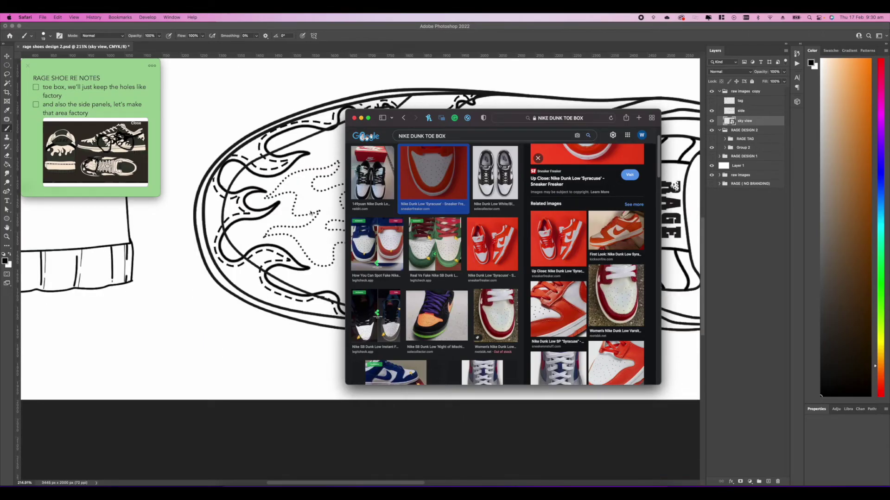
left_click(312, 211)
scroll(410, 209, "down", 5)
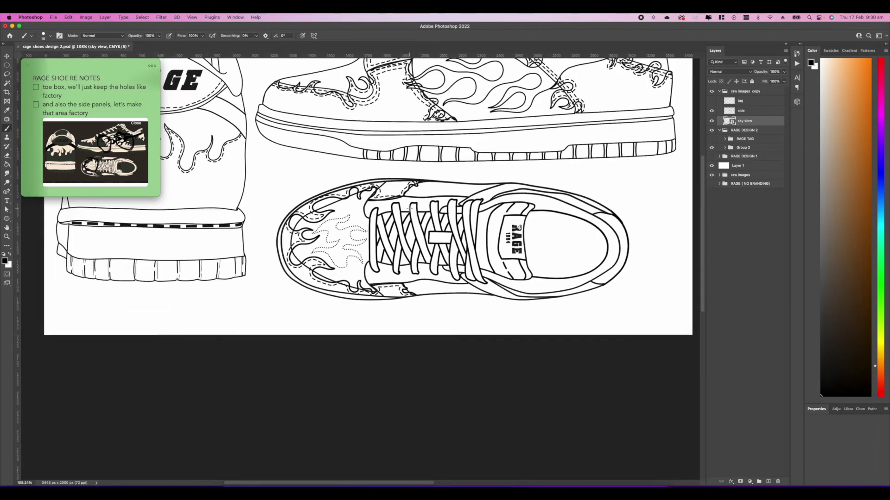
scroll(424, 253, "down", 4)
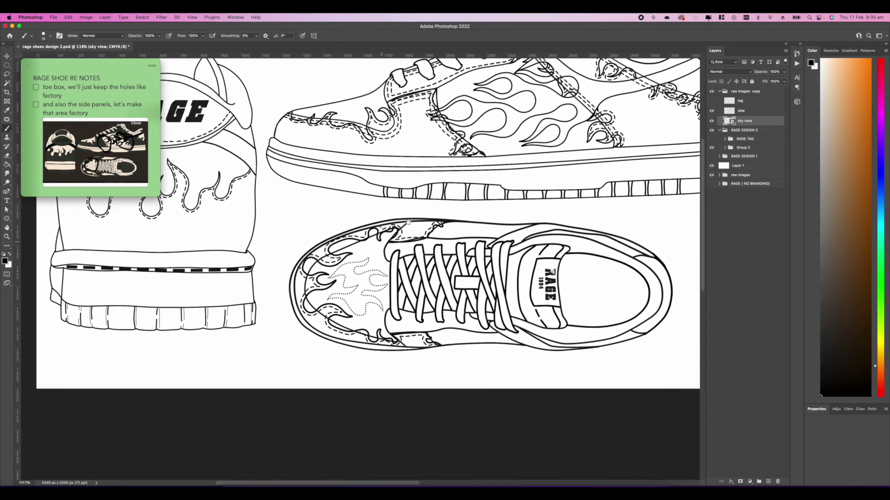
scroll(409, 221, "up", 1)
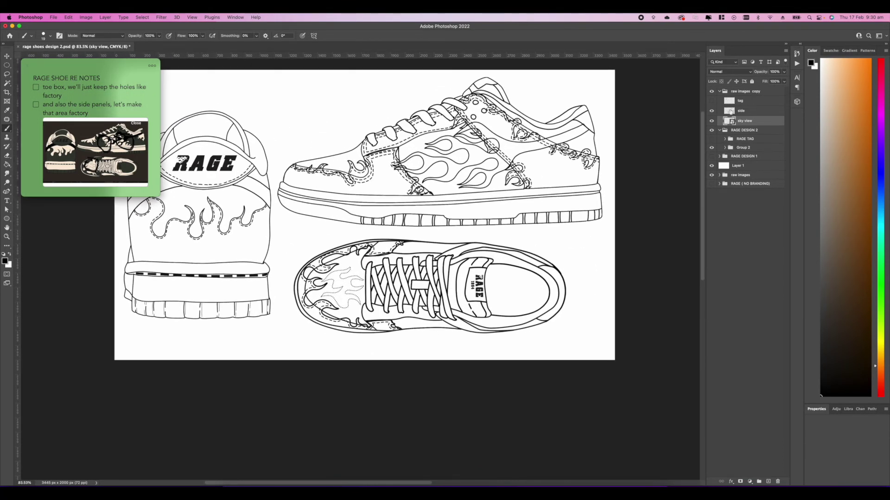
left_click(712, 111)
left_click(711, 111)
left_click(712, 111)
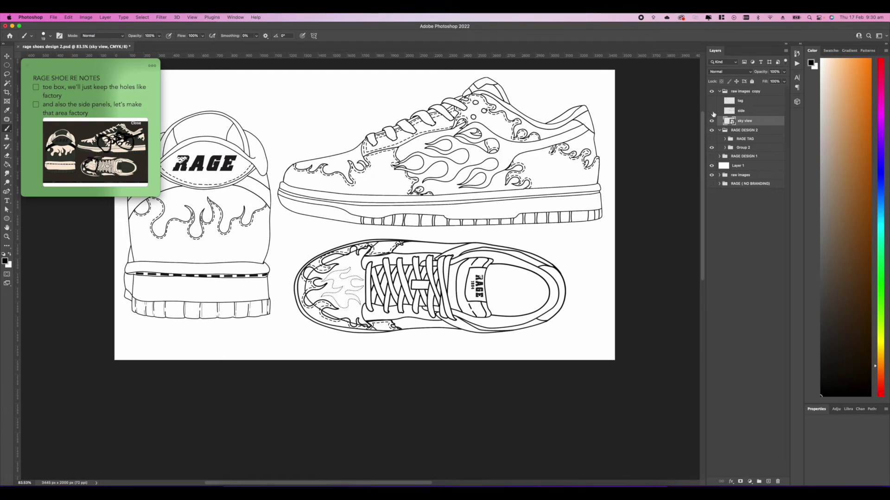
left_click(711, 111)
scroll(355, 268, "up", 4)
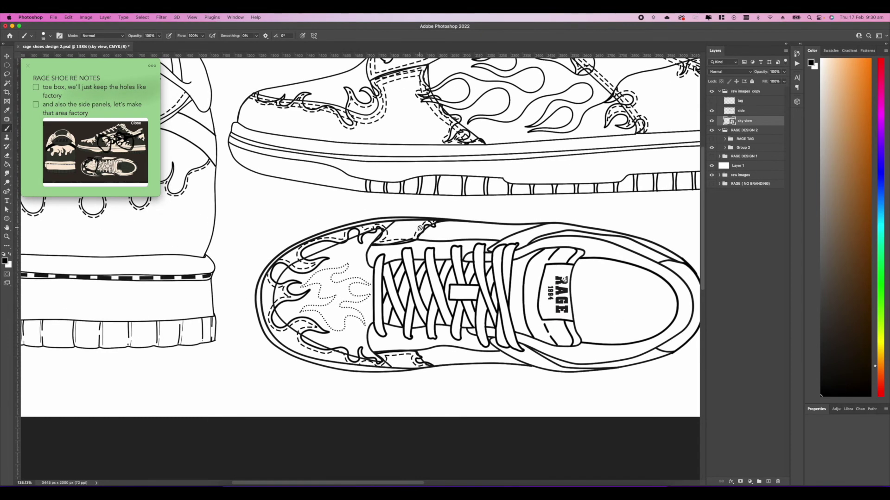
scroll(416, 233, "down", 3)
Place the Nike Dunk Low toebox photo from the Downloads folder over the top view's toe
left_click(230, 483)
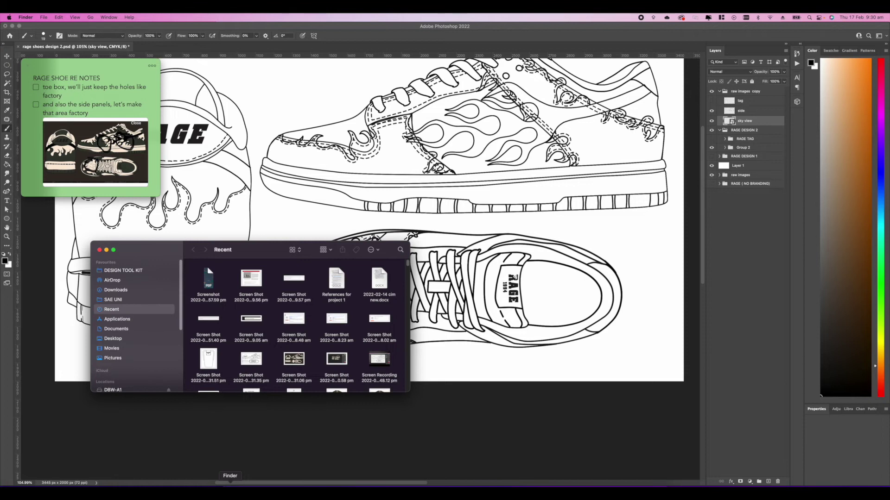
left_click(151, 291)
left_click_drag(238, 284, 413, 308)
left_click_drag(394, 270, 395, 271)
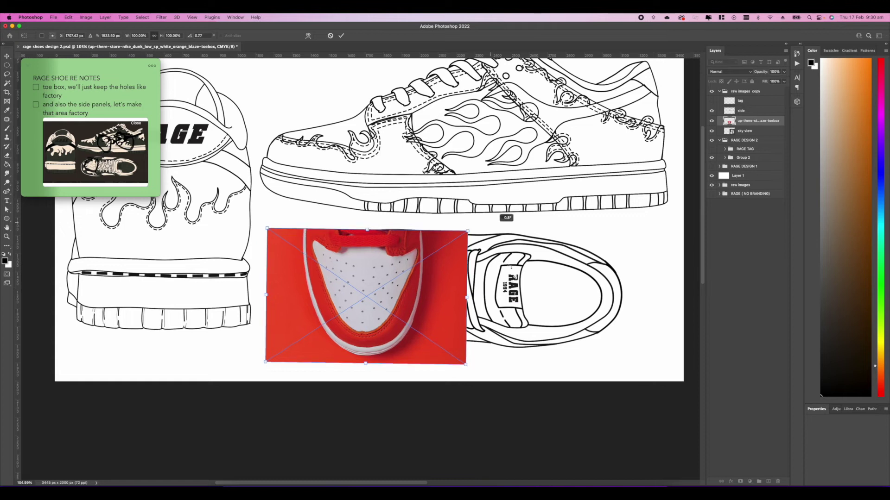
Rotate the toebox photo about 88° and align it with the toe of the top view
left_click_drag(492, 223, 421, 377)
left_click_drag(405, 316, 371, 315)
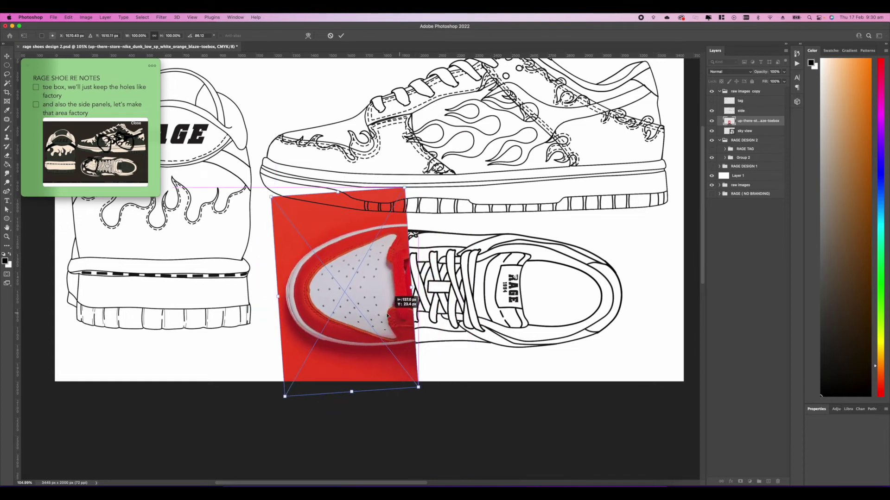
left_click_drag(406, 182, 409, 182)
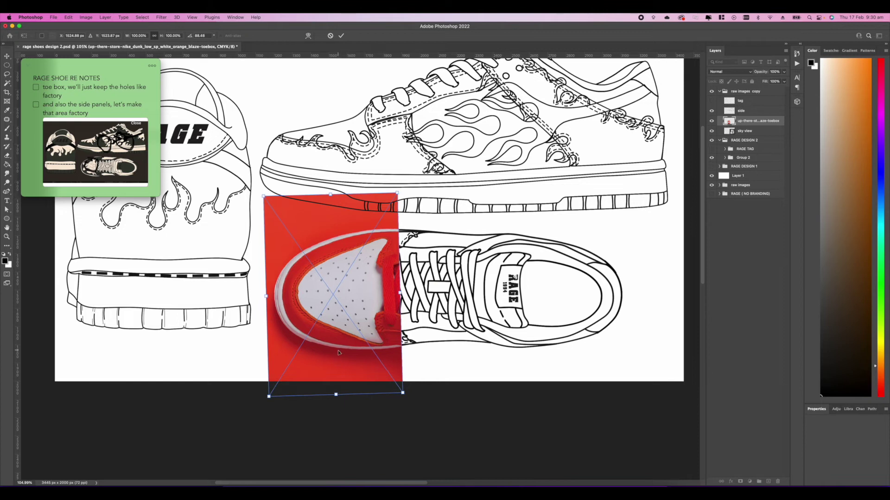
key("Return")
key("b")
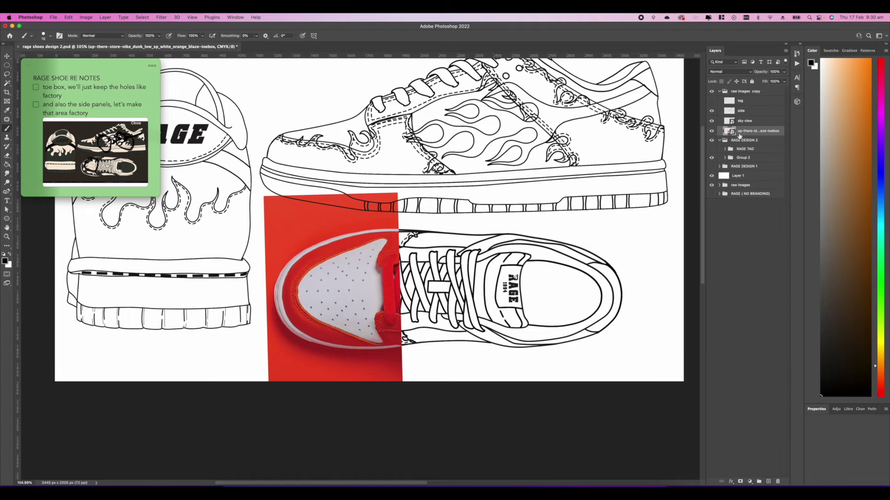
Move the toebox photo layer beneath Group 2 inside the RAGE DESIGN 2 group
scroll(338, 264, "up", 5)
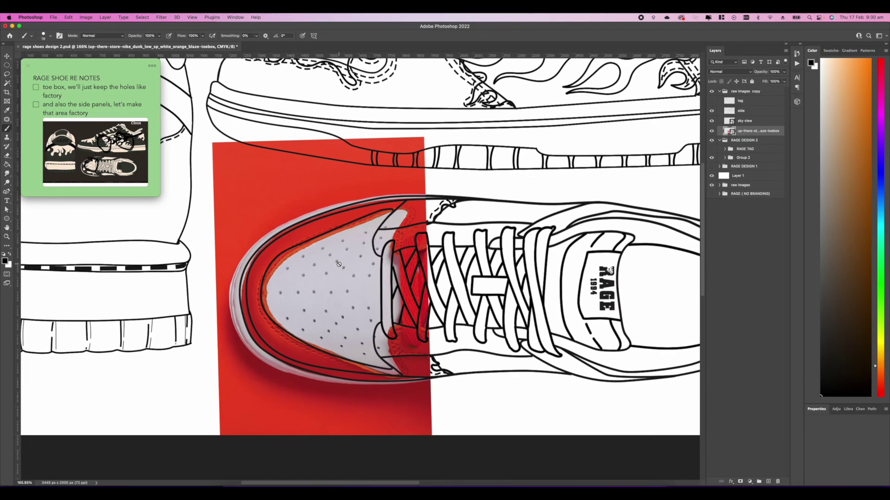
scroll(339, 264, "up", 6)
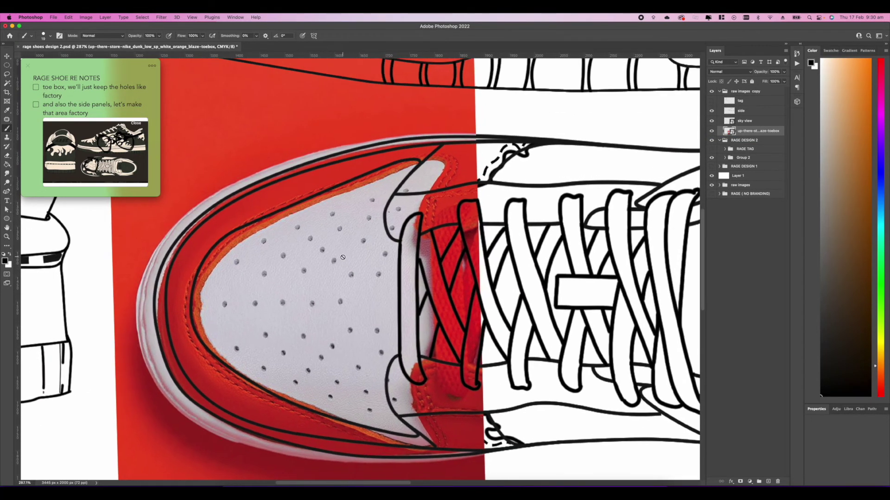
scroll(343, 258, "down", 3)
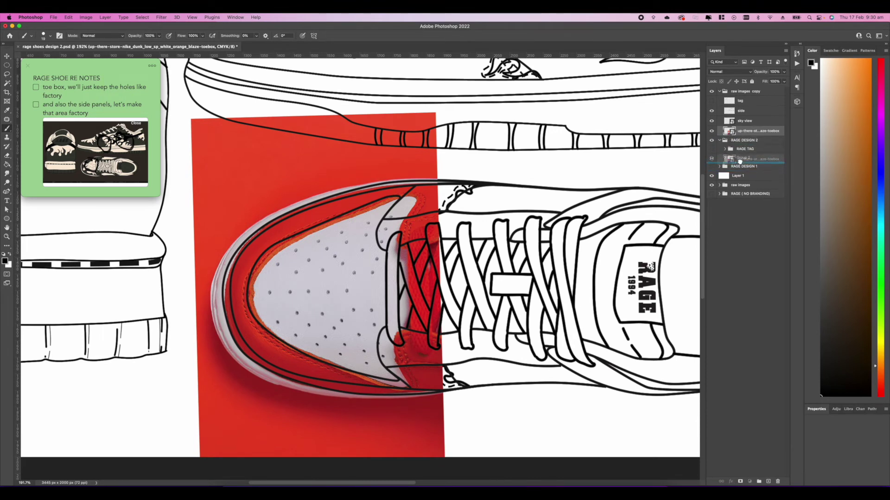
left_click_drag(740, 161, 740, 163)
Scale the toebox photo to about 92.5% and align it with the toe outline of the top view
key("super+t")
left_click_drag(191, 119, 201, 134)
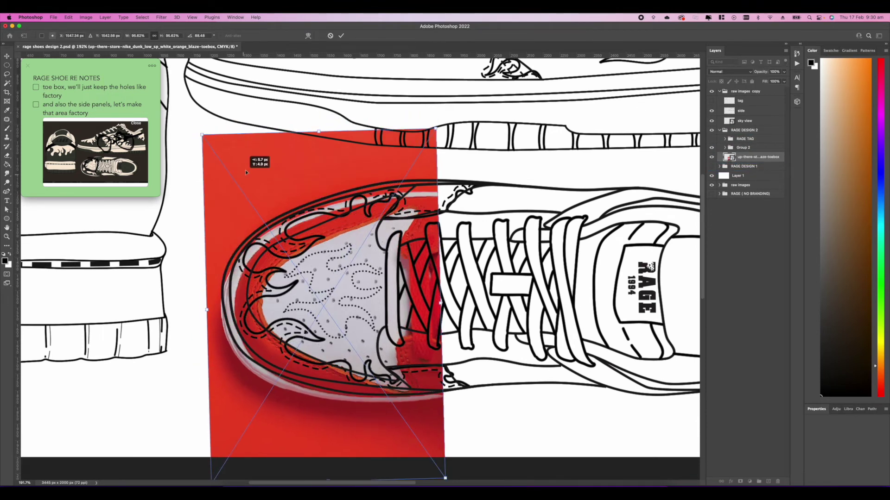
left_click_drag(245, 170, 227, 153)
left_click_drag(418, 113, 410, 120)
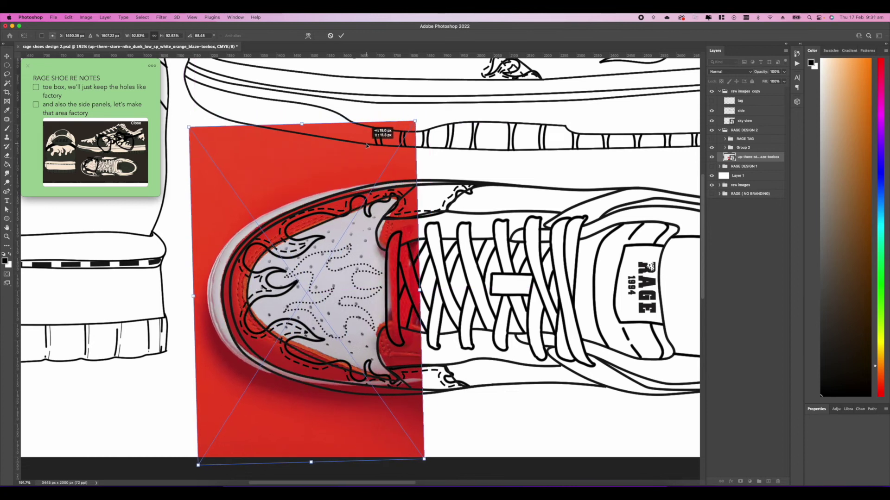
key("Return")
Open Group 2's toe group and give the reference line art a red Color Overlay so it stands out
key("ctrl+0")
left_click(724, 153)
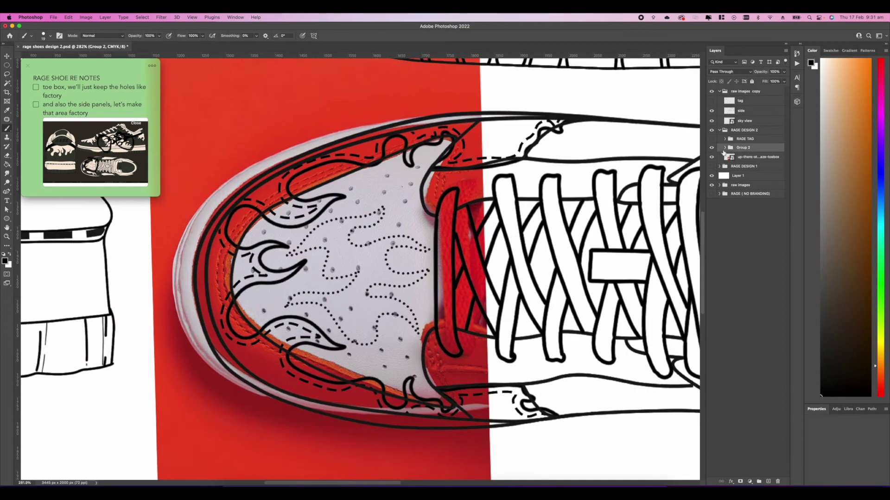
left_click(725, 147)
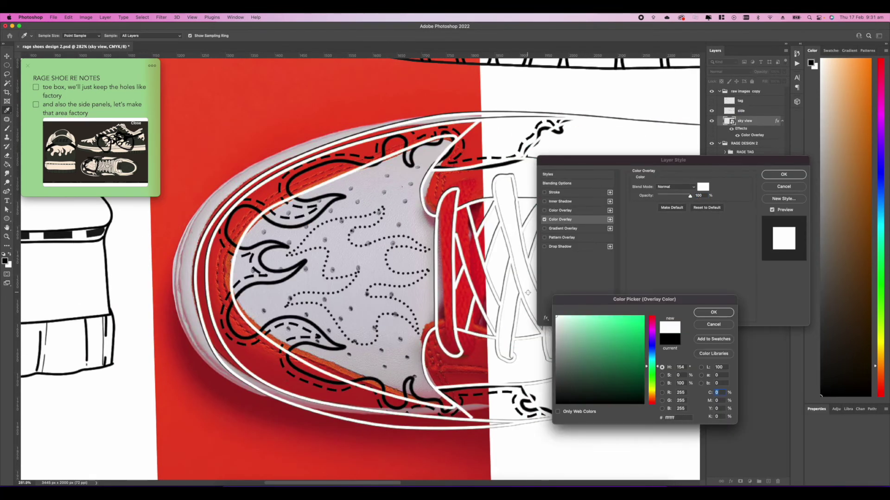
left_click(603, 333)
left_click(715, 312)
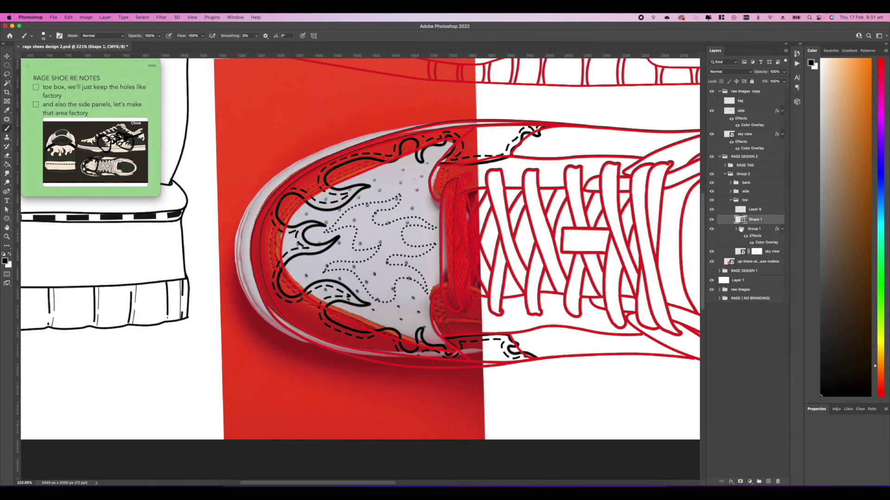
Remove the dotted flame shape from the toe group and add a new layer with a small brush for the holes
left_click(710, 221)
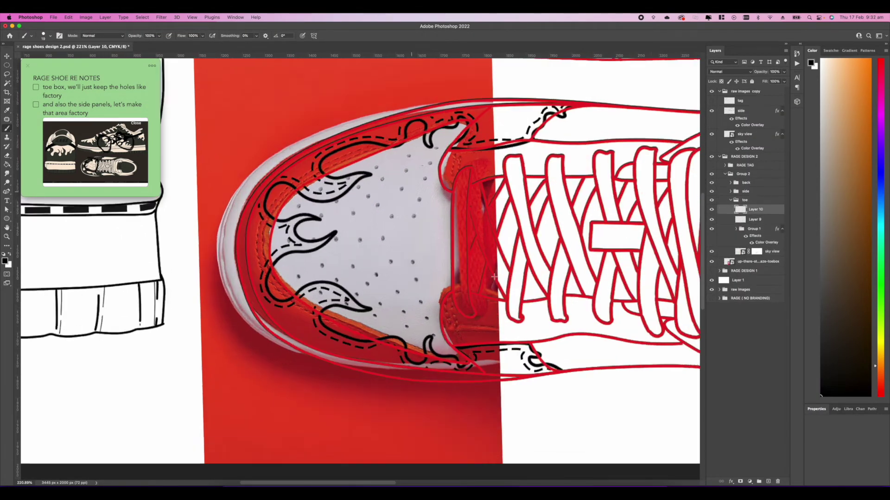
scroll(315, 248, "up", 3)
right_click(315, 248)
key("Return")
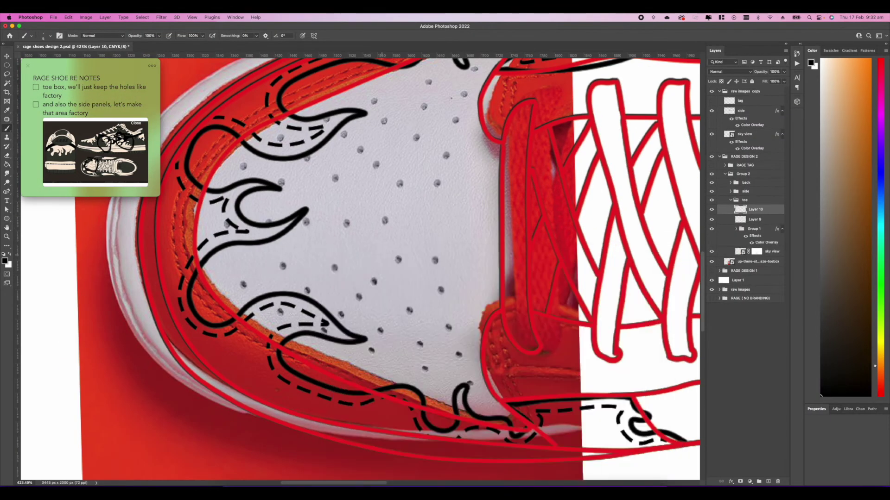
scroll(261, 194, "up", 3)
key("Caps_Lock")
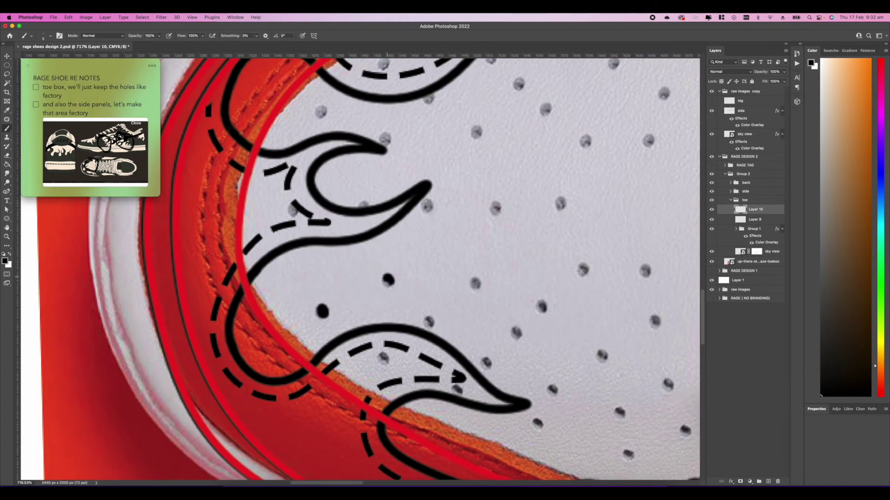
Paint black dots over the photo's factory holes across the middle and lower part of the toe box
left_click(388, 279)
scroll(387, 277, "down", 3)
scroll(408, 185, "up", 3)
left_click(442, 306)
left_click(511, 302)
scroll(464, 315, "down", 2)
left_click(405, 325)
left_click(359, 363)
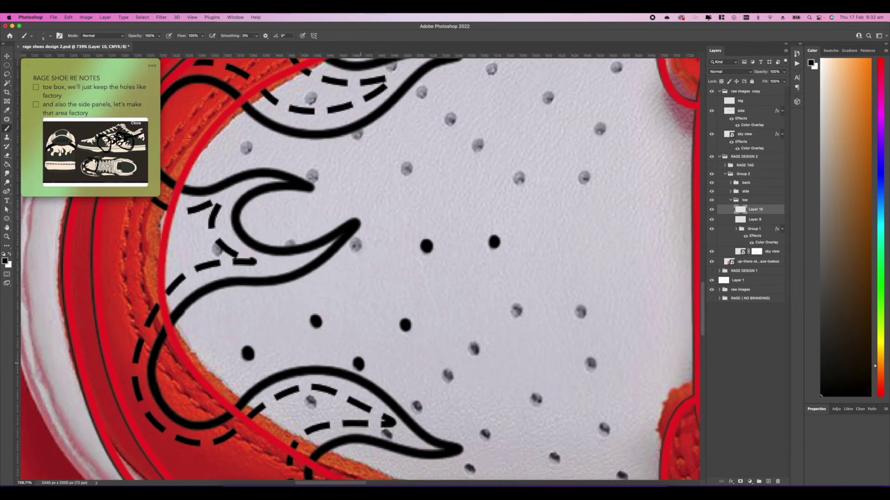
scroll(361, 268, "down", 5)
scroll(361, 268, "right", 5)
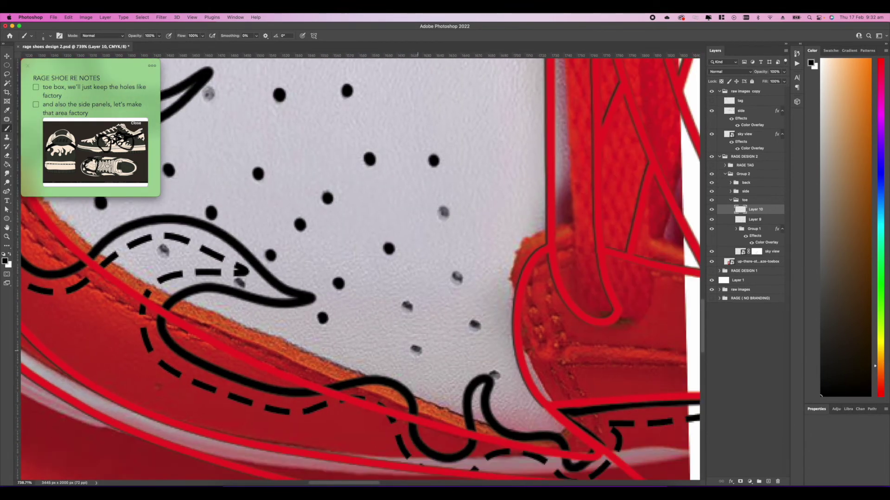
Continue painting dots over the photo's holes in the upper part and remaining rows of the toe box
scroll(360, 267, "up", 5)
scroll(360, 267, "left", 5)
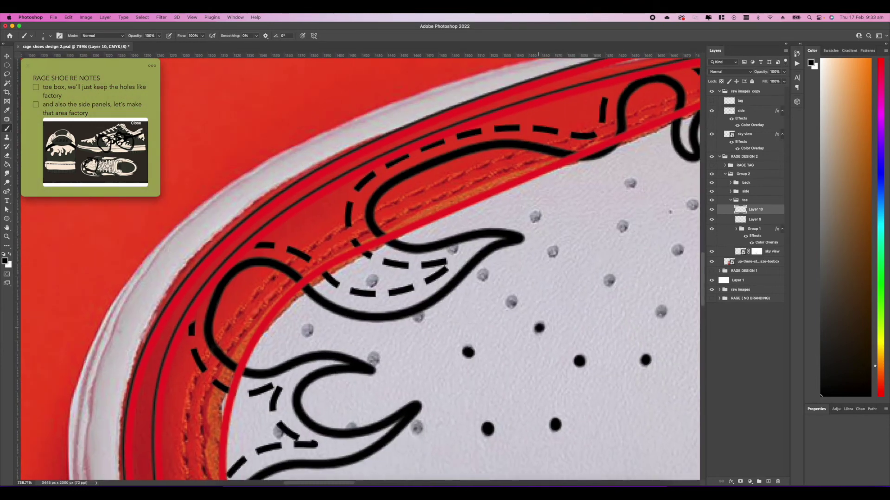
scroll(360, 269, "right", 5)
scroll(361, 269, "up", 1)
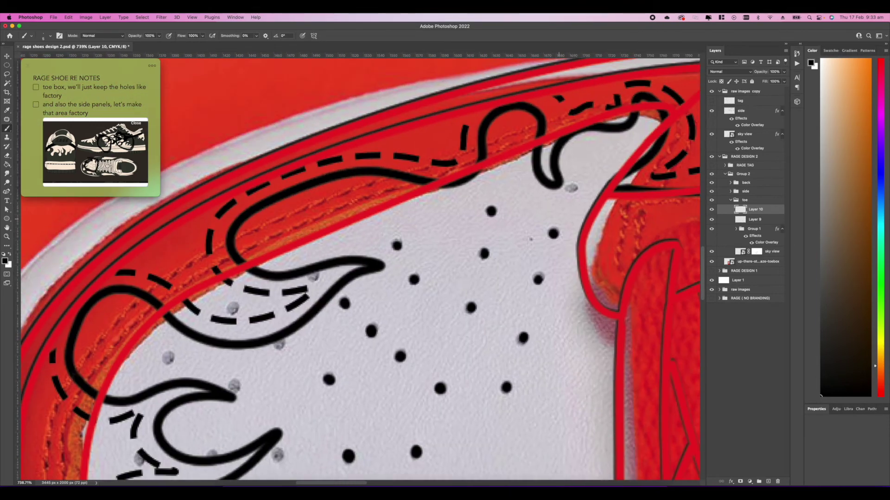
scroll(361, 267, "left", 5)
scroll(361, 267, "down", 1)
scroll(475, 410, "down", 2)
scroll(463, 324, "down", 5)
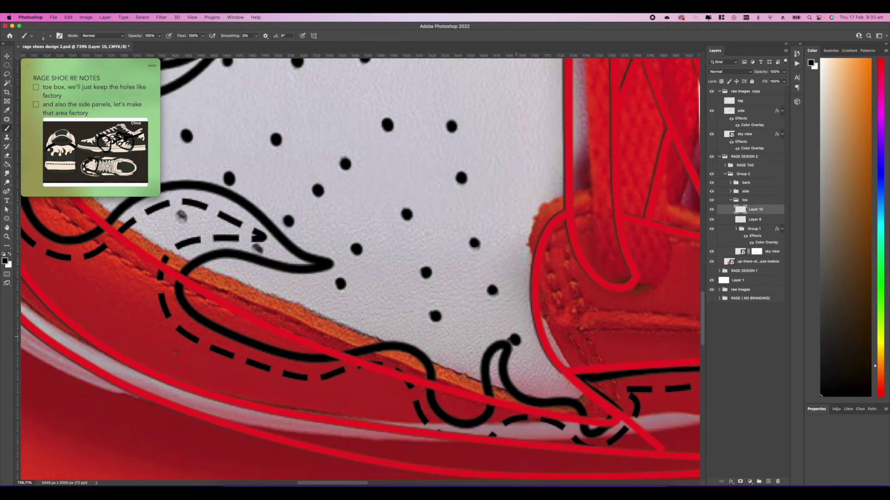
Hide the toebox photo to check the traced holes, and delete the photo layer
scroll(464, 278, "down", 10)
left_click(711, 262)
scroll(463, 249, "down", 3)
scroll(380, 266, "up", 5)
left_click(758, 262)
key("Delete")
scroll(366, 259, "down", 4)
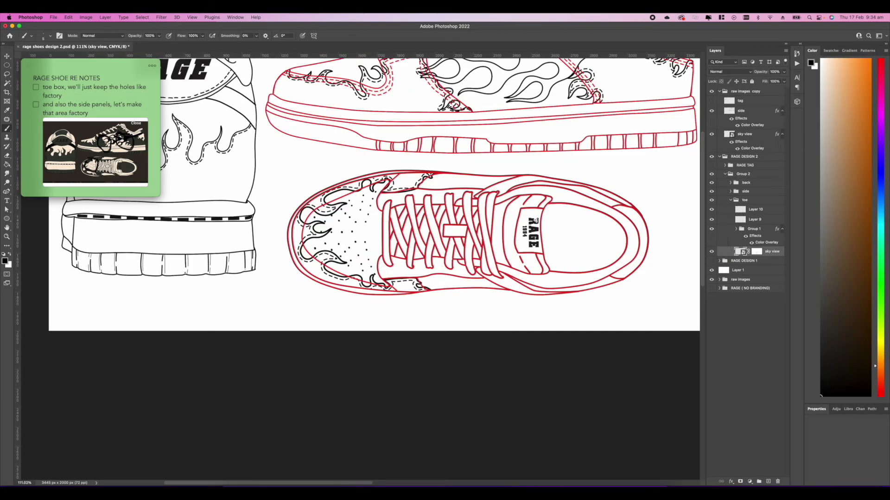
Erase the solid flame outlines from the top view's two side panels on Layer 5 inside Group 1
left_click(754, 229)
scroll(472, 225, "up", 4)
scroll(353, 153, "up", 5)
left_click(736, 229)
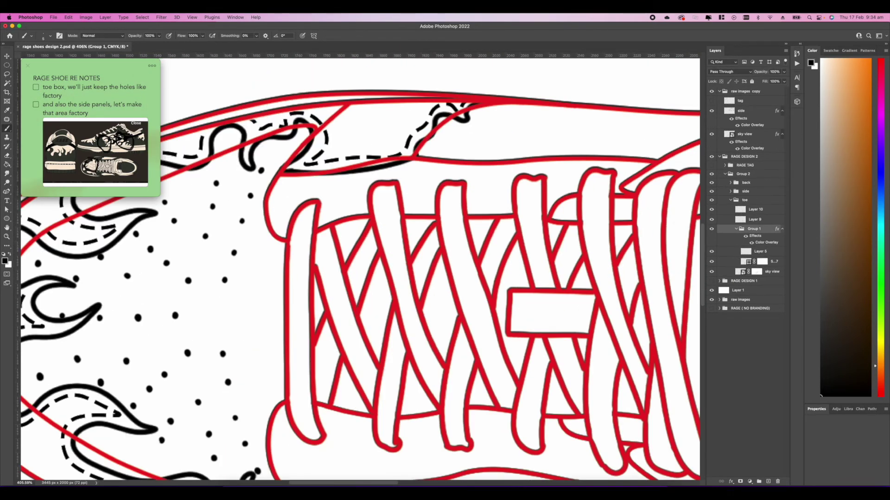
left_click(760, 251)
scroll(362, 263, "down", 5)
scroll(343, 216, "up", 5)
key("e")
scroll(343, 185, "down", 5)
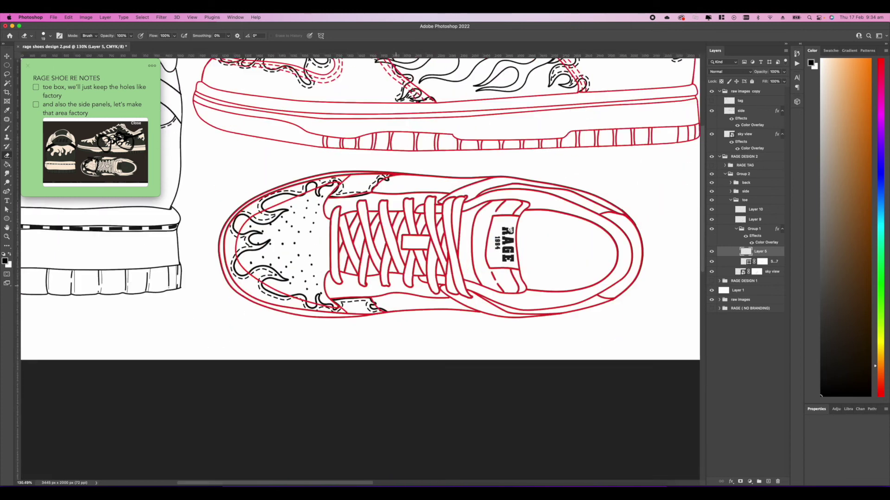
scroll(396, 217, "up", 5)
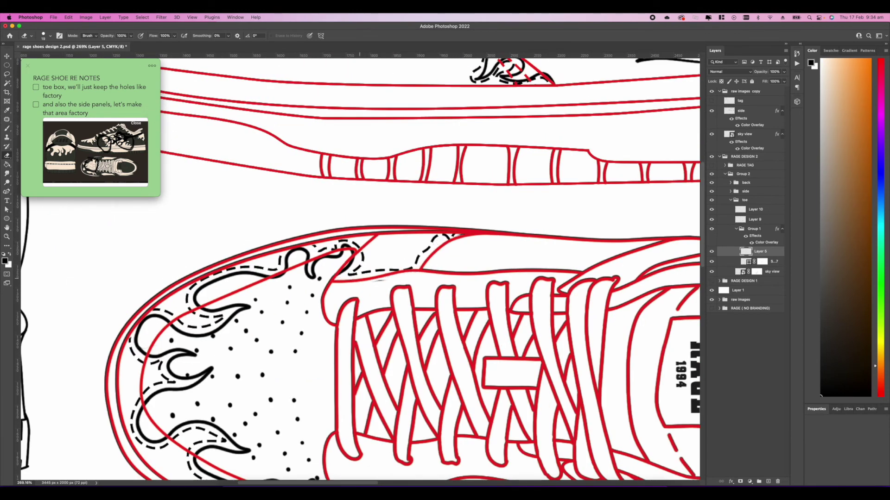
scroll(359, 278, "down", 5)
mouse_move(353, 357)
left_mouse_down()
mouse_move(434, 356)
mouse_move(440, 372)
left_mouse_up()
scroll(440, 366, "right", 1)
Erase the dashed flame stitching from both side panels on the Shape 7 layer
left_click(773, 262)
left_click(746, 262)
left_click(463, 187)
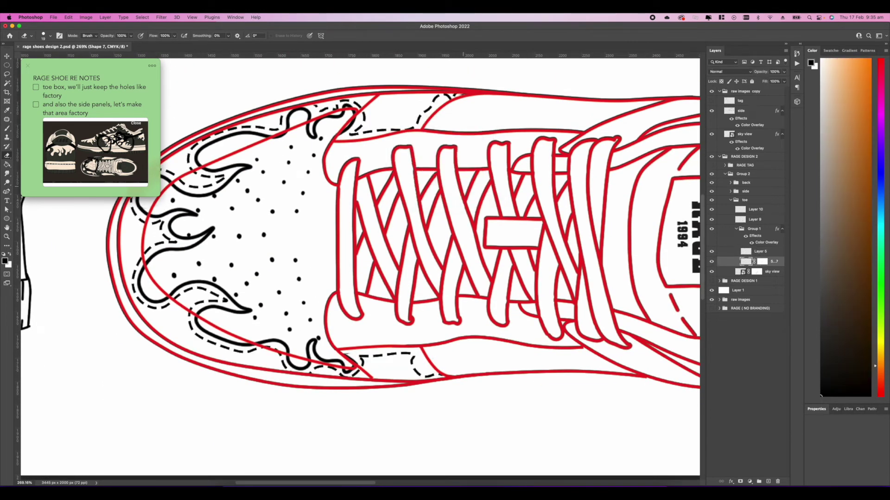
scroll(362, 363, "up", 3)
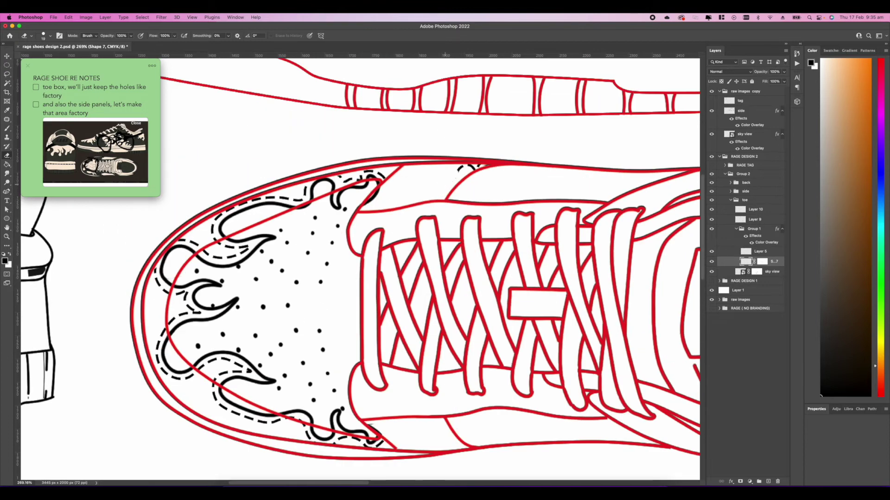
left_click_drag(445, 185, 478, 168)
scroll(371, 258, "down", 10)
scroll(382, 273, "up", 5)
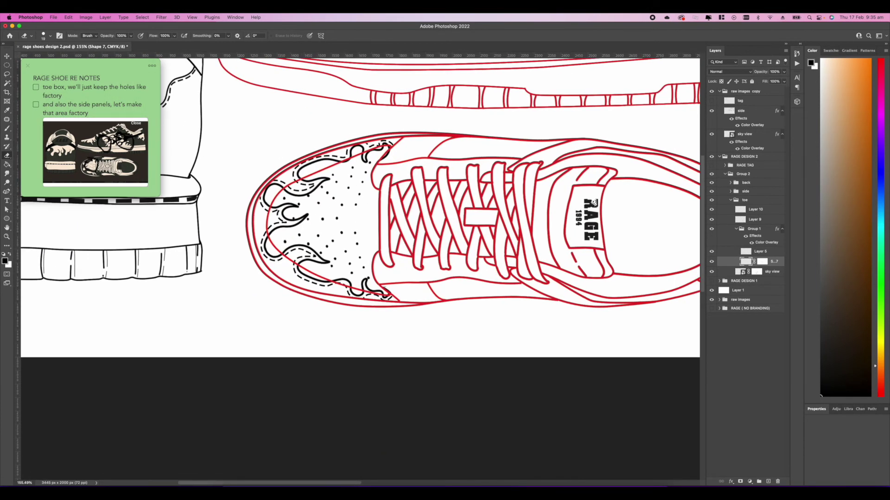
Lower the opacity of the red sky view reference layer
left_click(745, 135)
left_click_drag(761, 72, 738, 71)
scroll(450, 271, "up", 5)
Inspect which layers in the toe group hold the line work by switching their visibility off and on
left_click(762, 262)
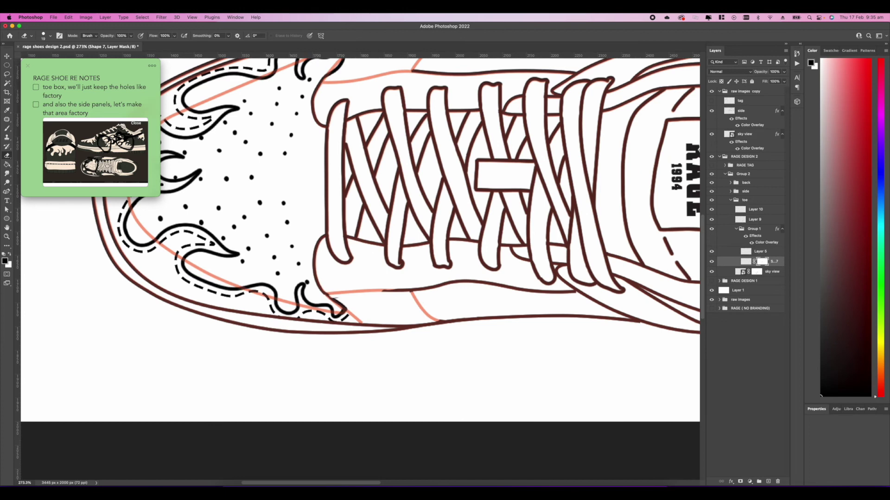
left_click(711, 209)
left_click(711, 220)
left_click(711, 220)
left_click(711, 229)
left_click(712, 229)
Try to rasterize the sky view layer in the toe group
right_click(767, 272)
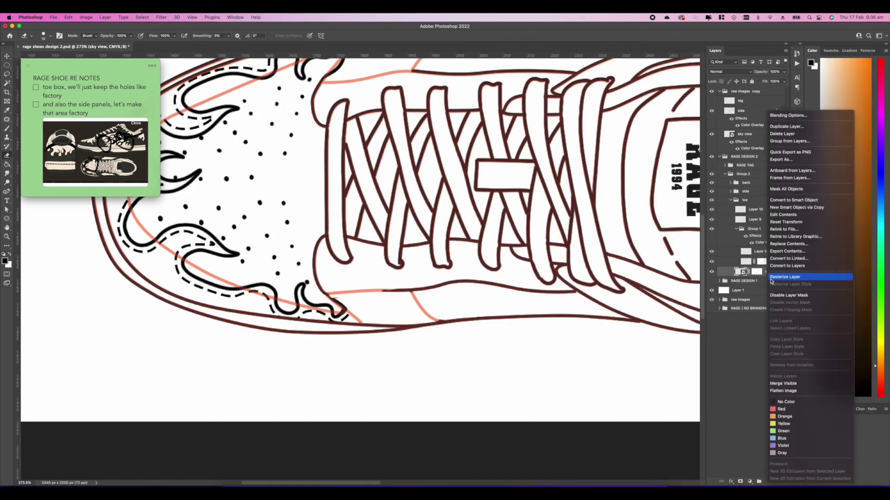
left_click(788, 276)
left_click(711, 272)
key("super+z")
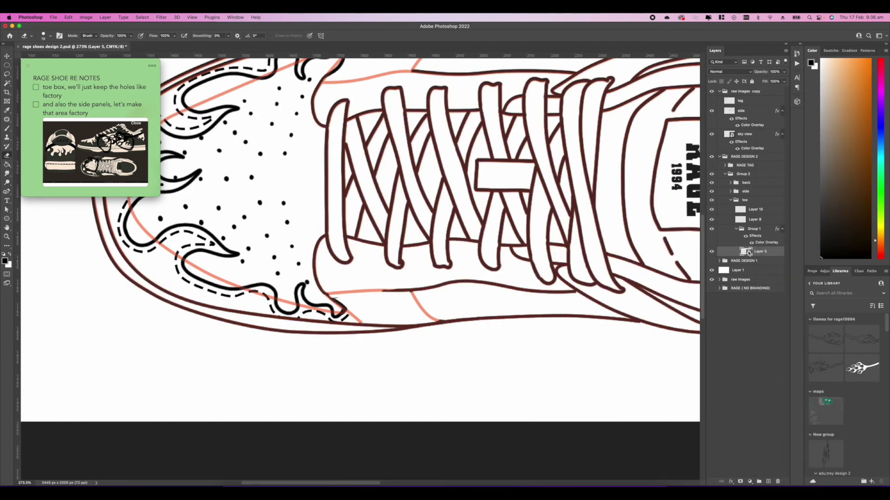
Inspect the Layer 5 smart object inside Group 1 and rasterize it
double_click(748, 252)
key("super+w")
scroll(361, 271, "up", 4)
left_click(712, 263)
left_click(712, 263)
left_click(760, 262)
left_click(760, 271, "shift")
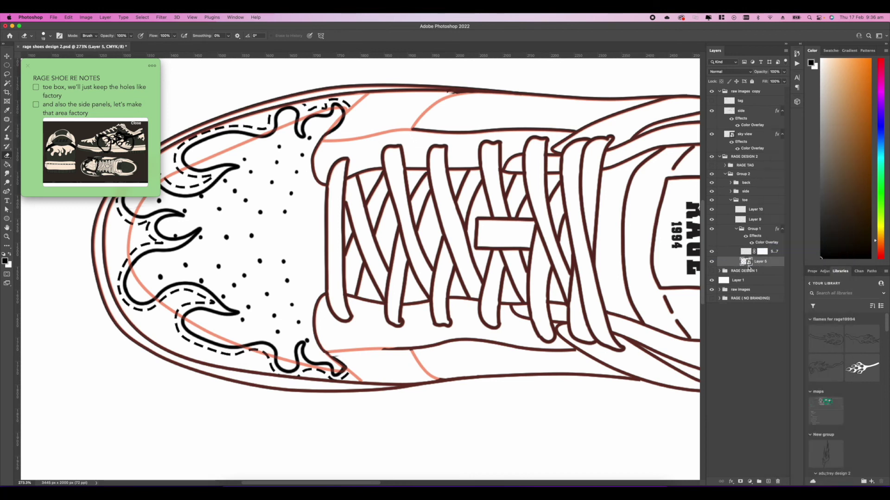
right_click(760, 262)
left_click(788, 277)
Erase stray line work beside the toe's lower side panel on Layer 5
scroll(446, 179, "up", 4)
scroll(348, 260, "up", 5)
scroll(324, 287, "down", 5)
mouse_move(330, 305)
left_mouse_down()
mouse_move(322, 298)
mouse_move(336, 304)
mouse_move(347, 349)
left_mouse_up()
scroll(345, 276, "up", 5)
scroll(357, 271, "down", 2)
Redraw the missing edge and curved seam of the lower side panel with a small brush, following the red reference
key("b")
right_click(319, 303)
key("Return")
right_click(298, 306)
key("Return")
left_click_drag(318, 185, 325, 182)
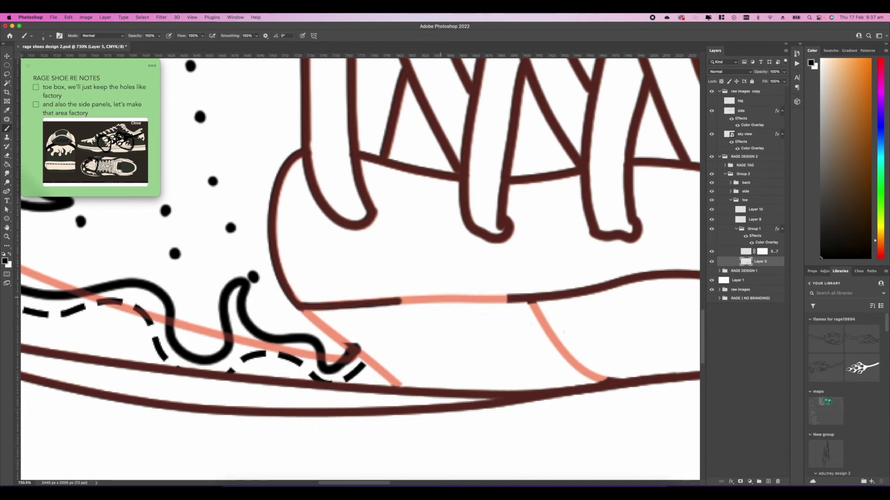
left_click_drag(440, 297, 528, 299)
left_click_drag(529, 299, 439, 265)
left_click_drag(473, 320, 518, 346)
mouse_move(210, 273)
left_mouse_down()
mouse_move(340, 290)
mouse_move(397, 332)
left_mouse_up()
left_click_drag(397, 331, 388, 303)
left_click_drag(392, 304, 430, 337)
key("super+z")
scroll(389, 222, "down", 10)
scroll(385, 195, "up", 8)
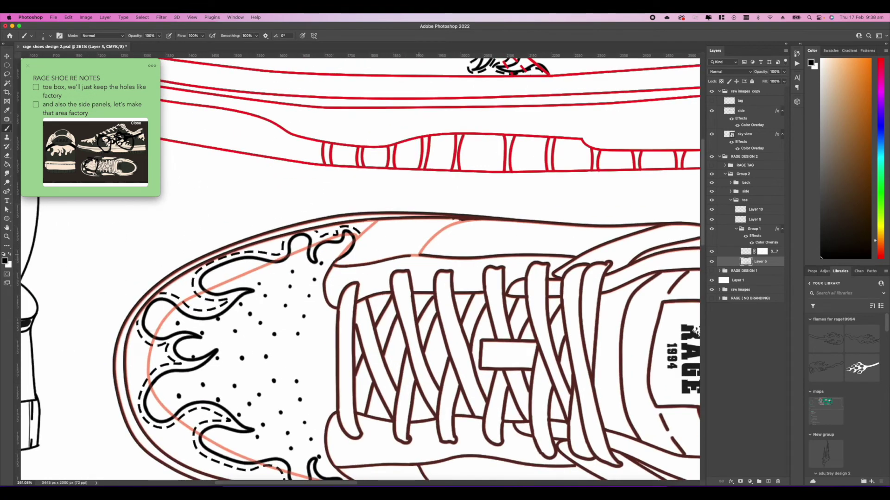
Redraw the upper side panel's missing seam and compare the line work with the sky view reference
scroll(371, 245, "down", 10)
scroll(394, 239, "up", 4)
scroll(394, 238, "down", 4)
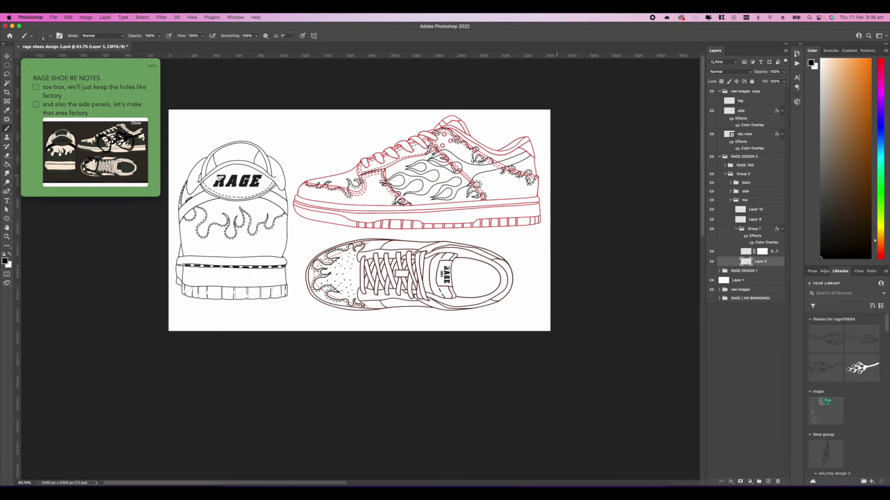
left_click(712, 134)
scroll(367, 223, "down", 3)
scroll(366, 247, "up", 7)
scroll(352, 222, "down", 2)
scroll(352, 222, "up", 8)
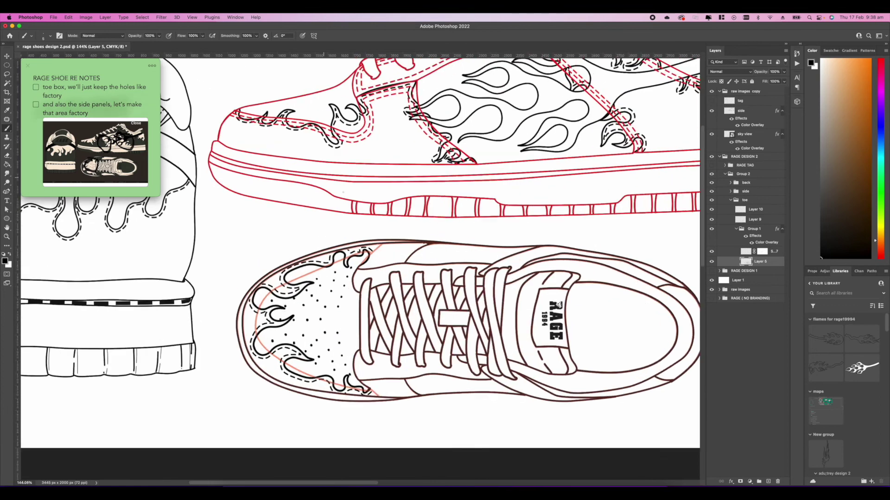
Apply Shape 7's layer mask and draw a curved dashed stitch line inside the upper side panel
right_click(762, 251)
left_click(784, 271)
scroll(397, 228, "up", 2)
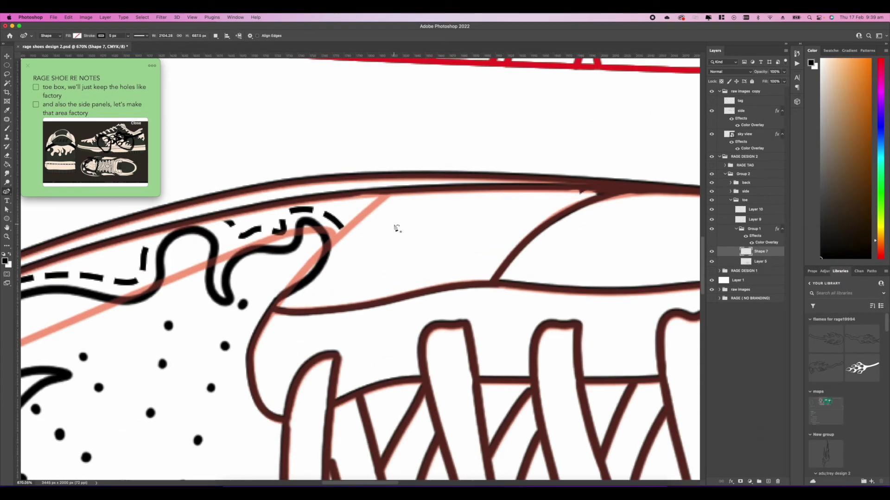
left_click(345, 235)
left_click(337, 273)
left_click(310, 301)
left_click(496, 251)
left_click(588, 193)
left_click(141, 36)
left_click(139, 63)
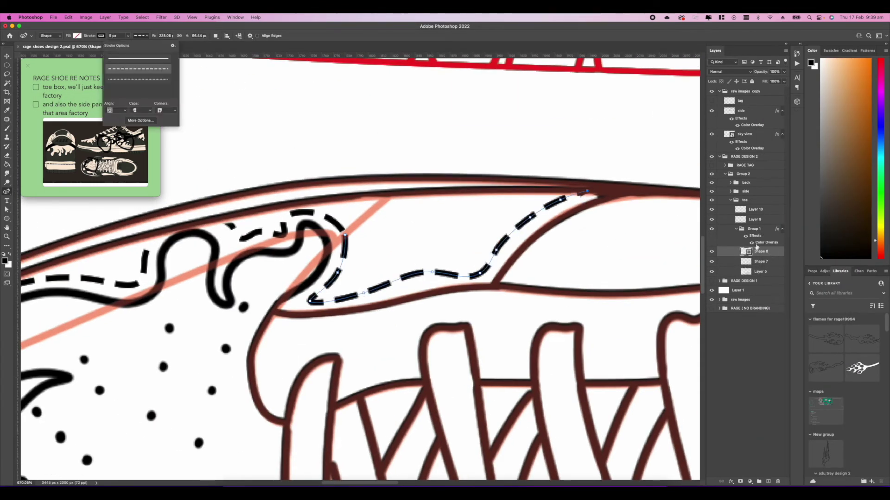
Draw a matching dashed stitch line inside the lower side panel of the top view
left_click(754, 229)
scroll(370, 223, "down", 8)
scroll(287, 232, "up", 6)
left_click(380, 355)
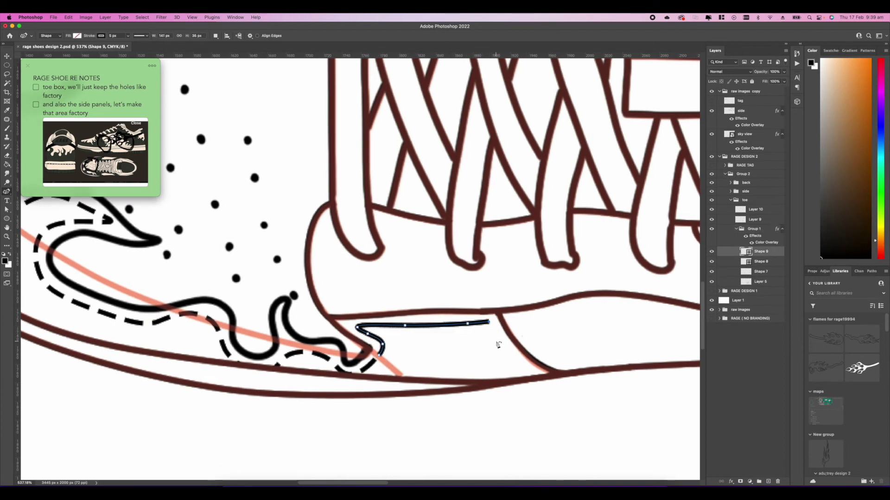
scroll(534, 381, "down", 5)
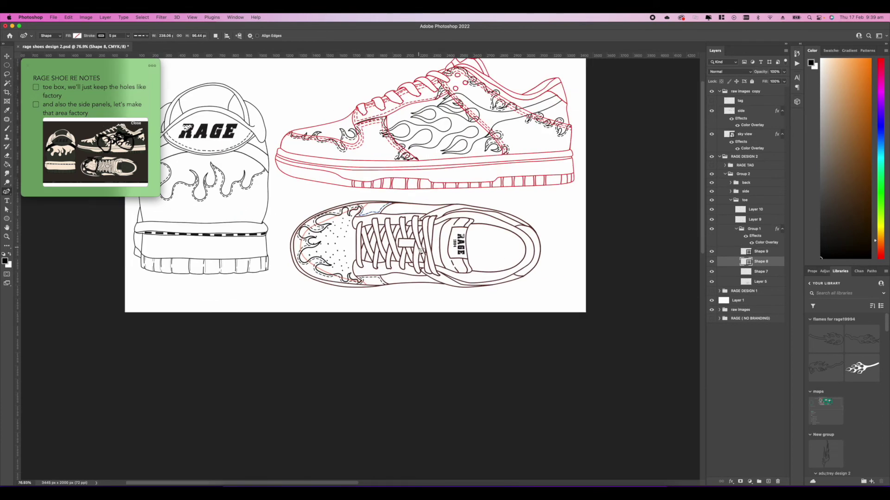
Collapse Group 1 in the toe group and rename it "design"
left_click(737, 229)
left_click(757, 230)
double_click(756, 229)
type("design")
key("Return")
Hide the design group to identify the other toe layers, and rename them "tag" and "holes"
left_click(712, 229)
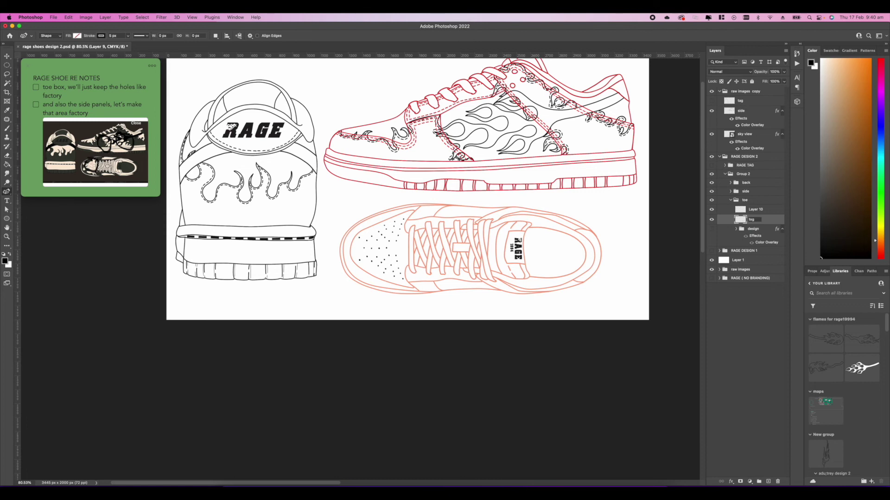
type("s")
key("Return")
left_click(731, 201)
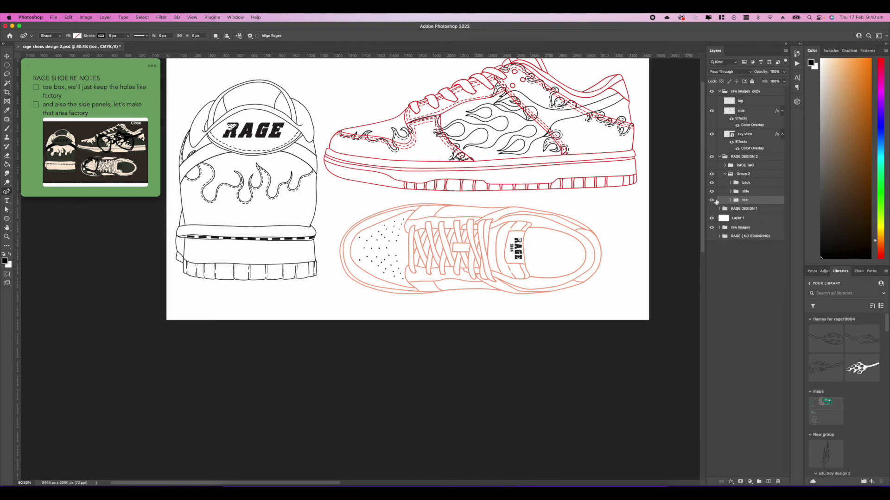
left_click(731, 200)
Show the design group and remove the sky view reference layer from the raw images copy group
left_click(712, 229)
scroll(544, 195, "down", 5)
scroll(372, 269, "up", 8)
left_click(745, 134)
scroll(667, 149, "down", 3)
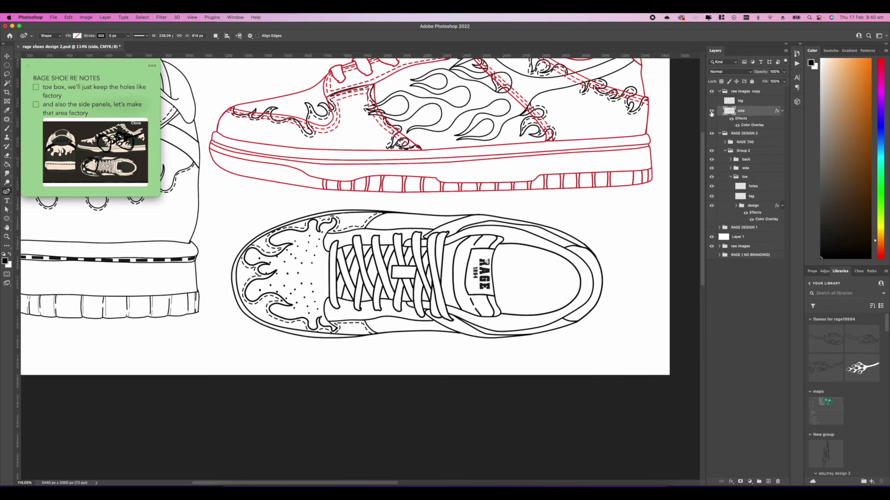
Expand the side group and toggle its sublayers to identify and select the front side view group
left_click(731, 177)
left_click(712, 168)
left_click(712, 168)
left_click(731, 168)
left_click(751, 178)
scroll(463, 162, "up", 5)
left_click(712, 188)
left_click(712, 188)
left_click(760, 186)
scroll(393, 145, "down", 5)
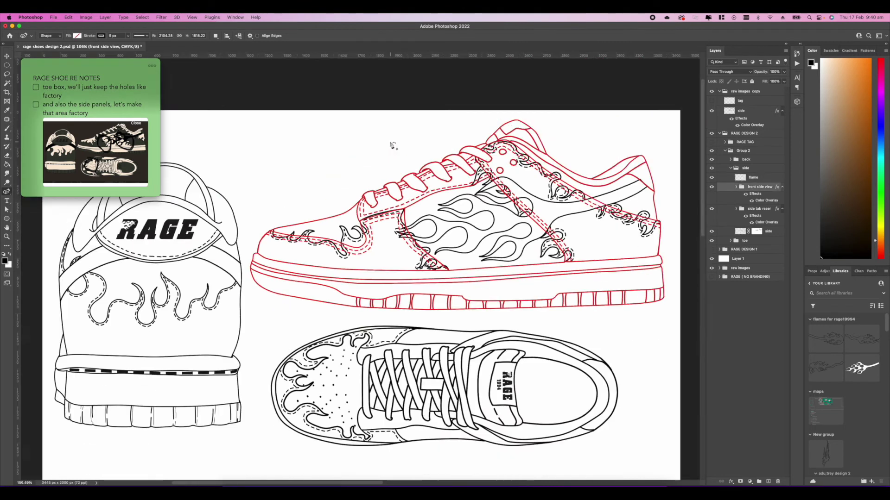
Rasterize the Shape 6 stitching in the front side view group and erase the front side panel's solid flame outlines on Layer 3
scroll(411, 239, "up", 8)
left_click(735, 187)
right_click(754, 210)
left_click(776, 247)
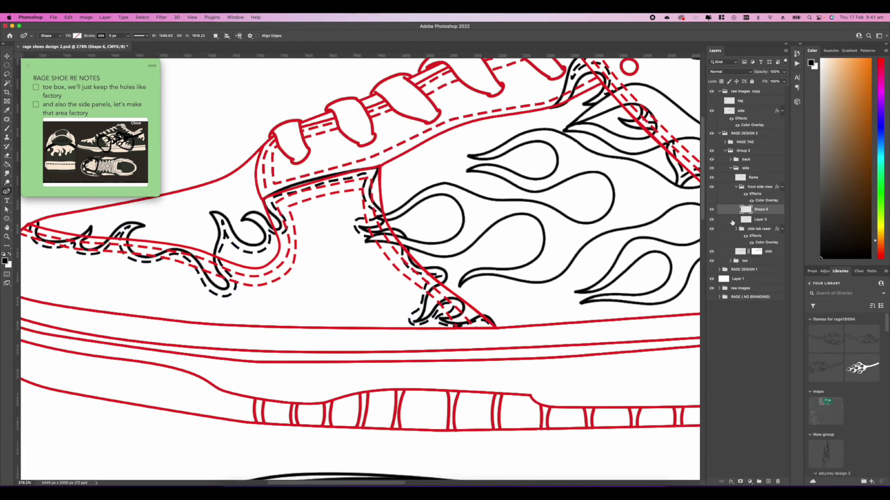
left_click(756, 221)
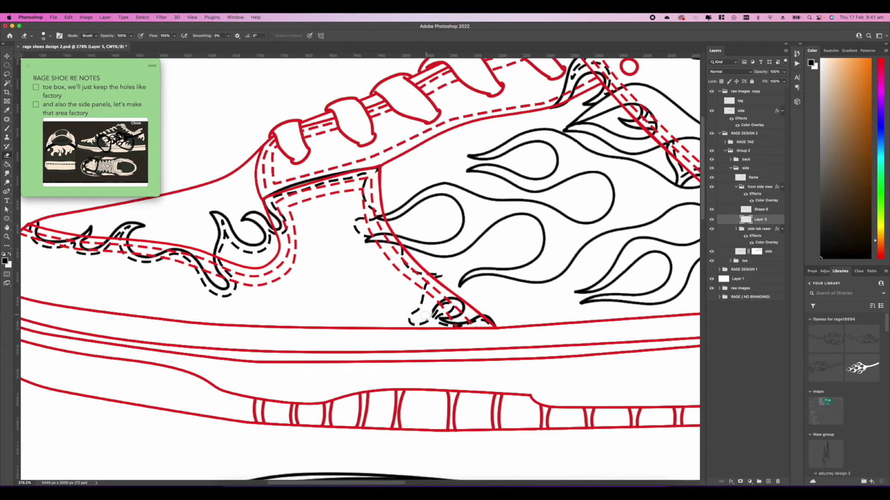
Lower the opacity of the red side reference layer and toggle the flame layer to check the artwork against it
left_click(741, 110)
left_click(784, 72)
left_click_drag(783, 80, 770, 80)
left_click(760, 220)
scroll(464, 278, "up", 3)
left_click(711, 178)
left_click(711, 177)
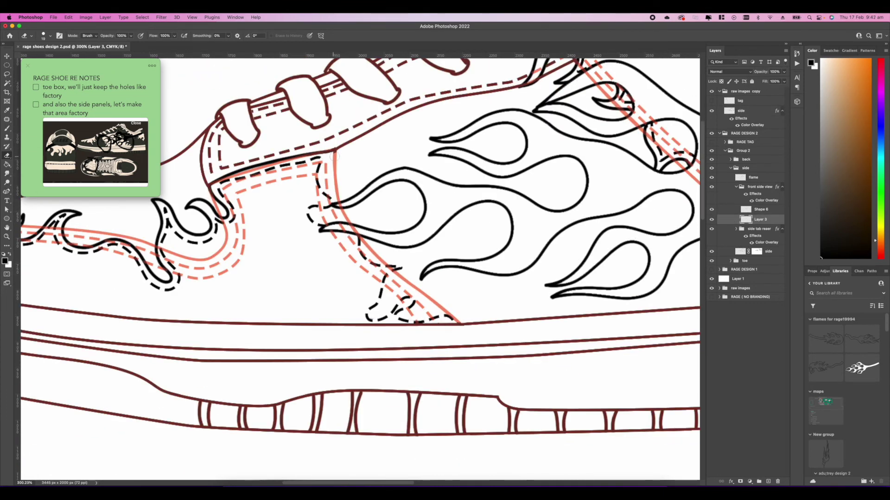
Brush the front side panel's solid edge on Layer 3 along the reference, from the lace panel down to the midsole
key("b")
scroll(334, 155, "up", 2)
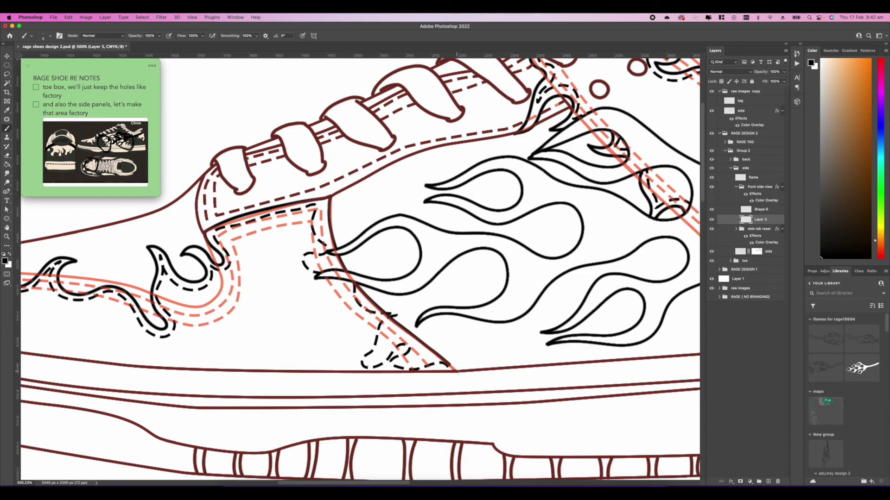
left_click_drag(449, 365, 457, 372)
scroll(458, 372, "left", 2)
Erase the dashed flame stitching around the front side panel edge on Shape 6
left_click(760, 210)
key("e")
left_click_drag(349, 205, 353, 230)
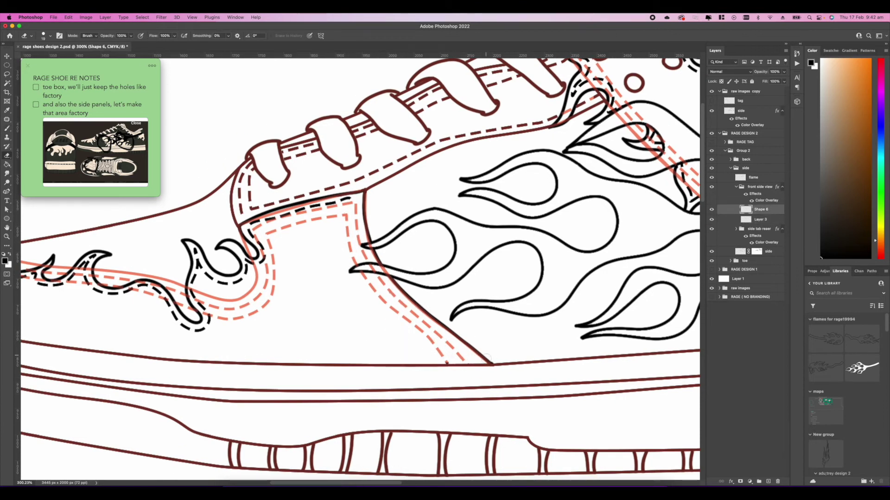
scroll(468, 339, "down", 3, "alt")
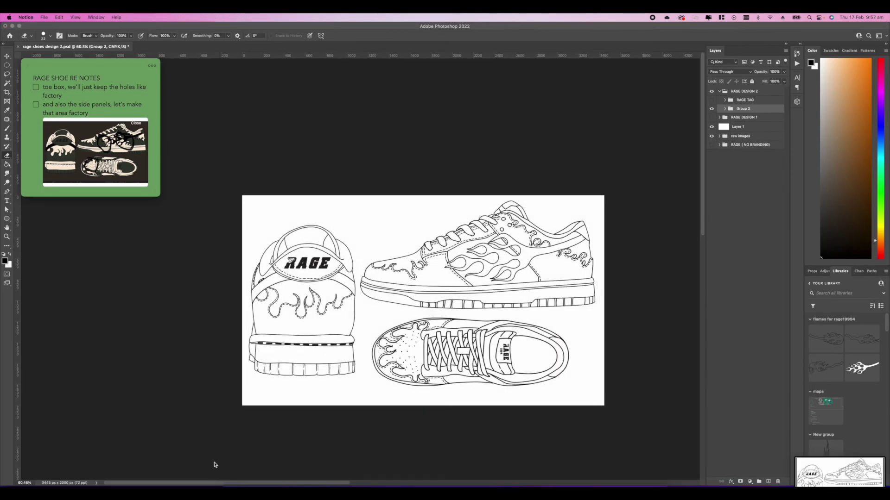
Switch to Notion and open the shoe design card from the business page at its image section
left_click_drag(221, 161, 369, 70)
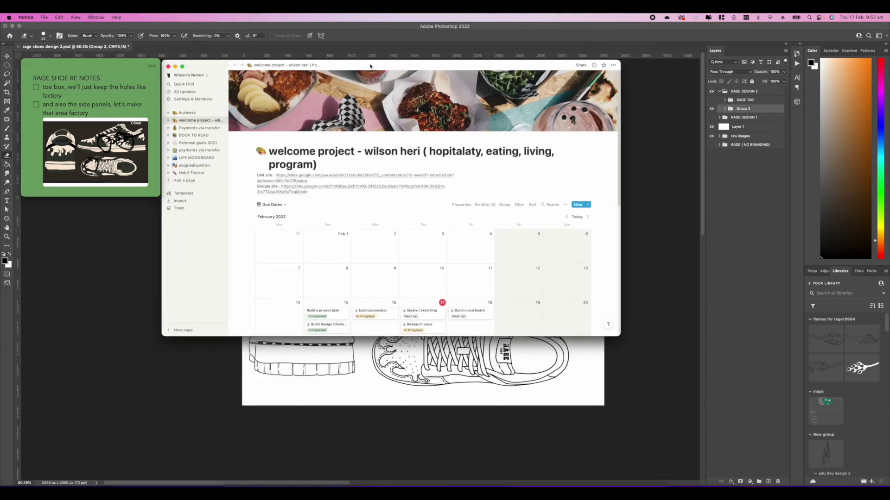
left_click(186, 111)
left_click(380, 209)
scroll(339, 273, "down", 10)
Insert the desktop screenshot of the revised shoe line art below the dark colour mockup on the Notion card
key("super+Tab")
left_click(110, 341)
left_click_drag(297, 251, 610, 280)
left_click_drag(507, 310, 352, 303)
scroll(501, 253, "down", 5)
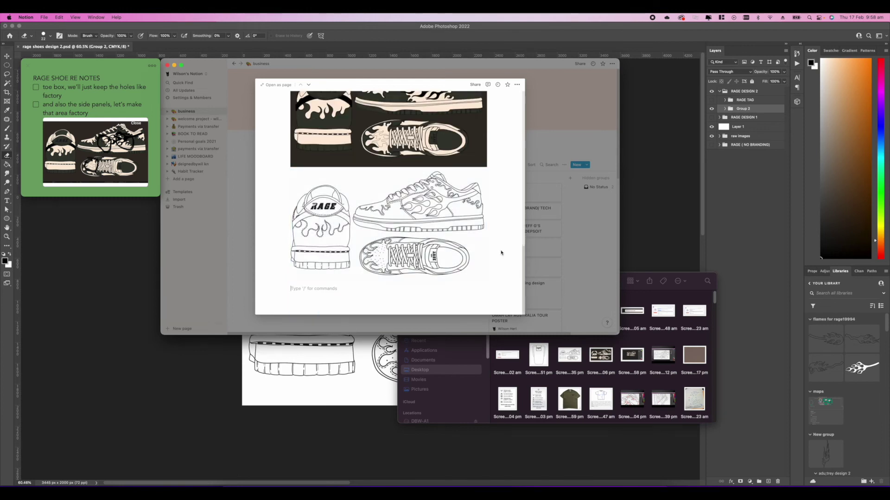
Compare the inserted line art with the earlier dark shoe mockup on the Notion card
scroll(501, 253, "up", 8)
scroll(417, 232, "down", 7)
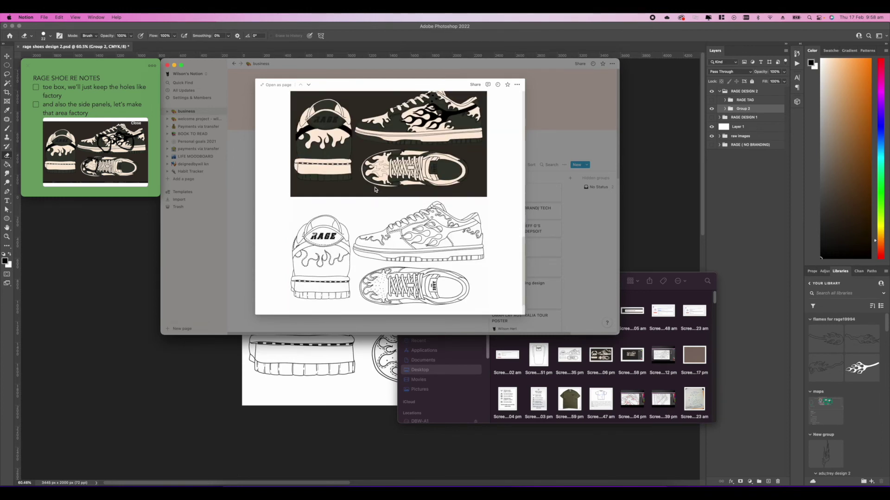
scroll(408, 232, "up", 1)
left_click(446, 402)
left_click(404, 281)
scroll(394, 262, "down", 1)
scroll(398, 259, "up", 1)
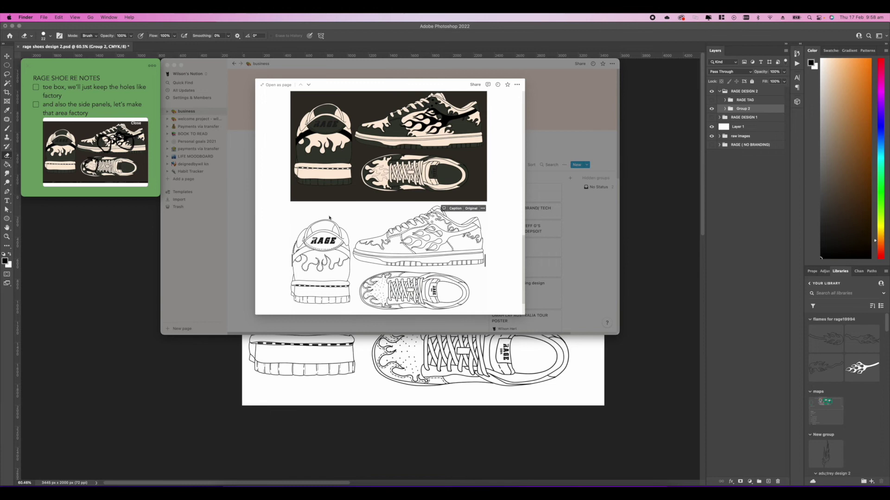
scroll(412, 361, "up", 1)
scroll(426, 186, "up", 3)
scroll(429, 173, "down", 5)
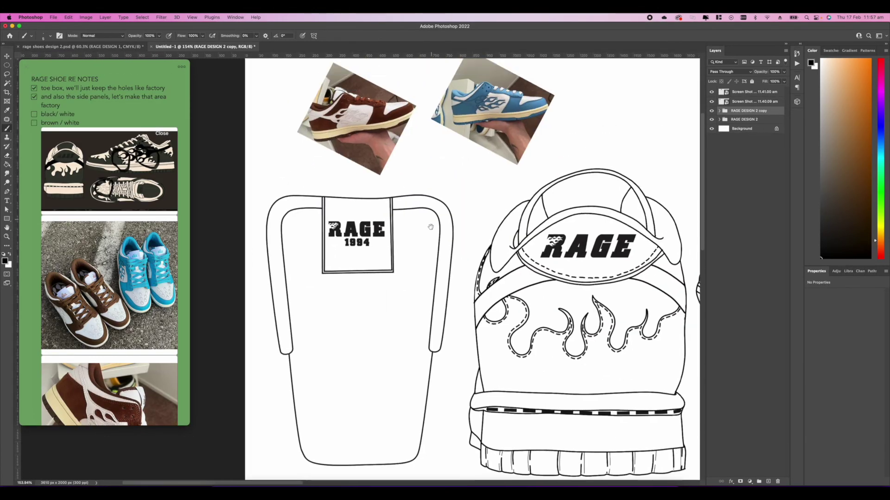
In Photoshop's Untitled-1 document, hide RAGE DESIGN 2, expand RAGE TAG in its copy, and select the colours layer
left_click_drag(430, 227, 464, 218)
left_click(712, 119)
left_click(719, 111)
left_click(712, 119)
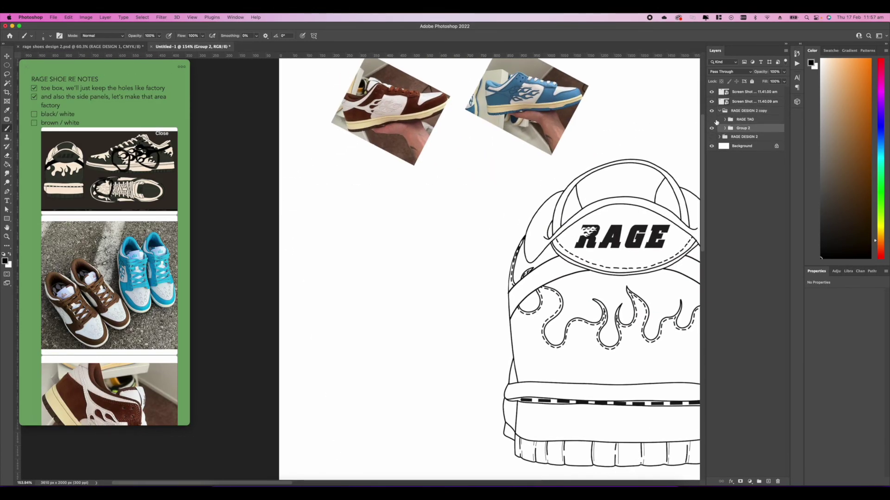
left_click(712, 120)
left_click(744, 120)
left_click(725, 120)
left_click(750, 129)
scroll(317, 355, "up", 5)
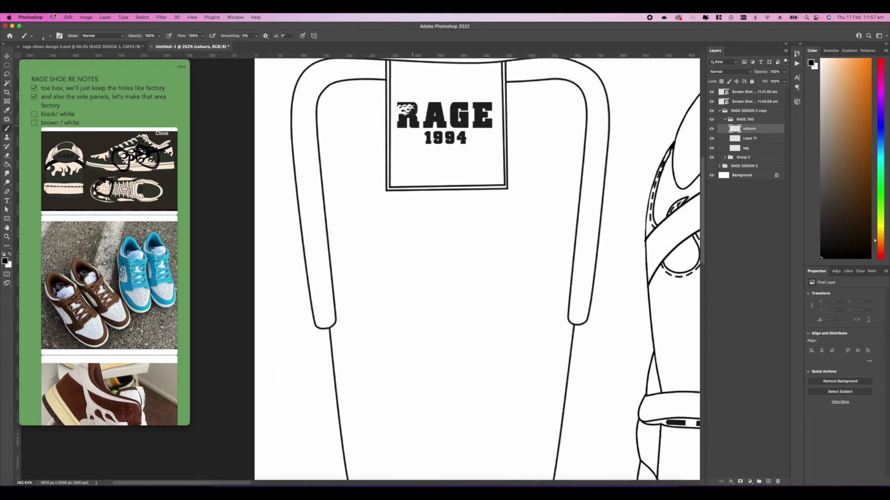
Convert the document's colour mode to CMYK while keeping its layers separate
left_click(86, 17)
mouse_move(92, 25)
left_click(182, 65)
left_click(444, 189)
left_click(444, 194)
left_click_drag(370, 201, 343, 209)
scroll(343, 209, "up", 3)
left_click_drag(410, 141, 391, 239)
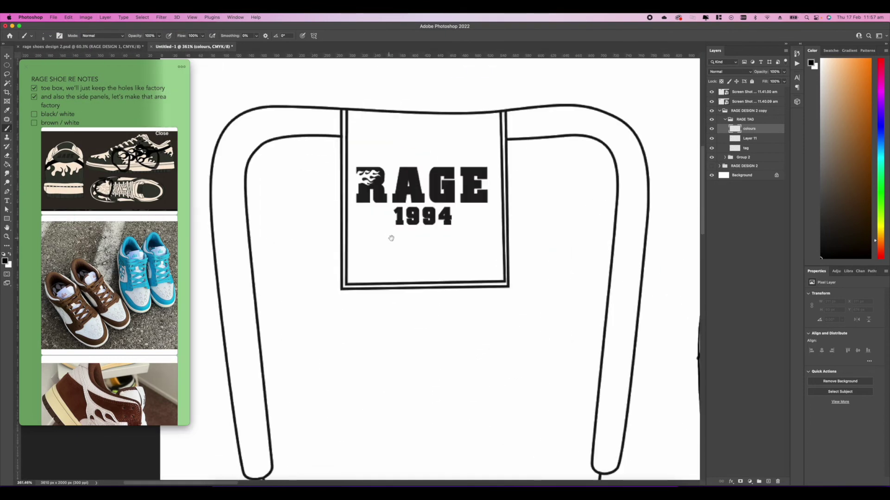
Set the foreground colour to the brown sampled from the brown shoe in the reference photo
left_click(837, 123)
left_click_drag(366, 152, 352, 371)
scroll(348, 268, "down", 2)
left_click(5, 261)
left_click(338, 197)
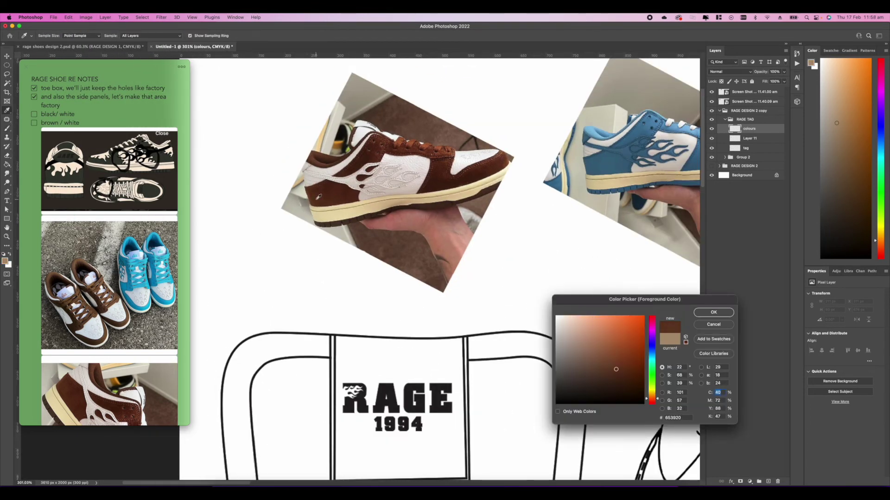
left_click(317, 198)
left_click(714, 313)
Put the colours layer into a group named "colour" and rename the layer "plsuh"
scroll(359, 274, "down", 5)
left_click_drag(357, 278, 383, 164)
left_click(759, 481)
double_click(747, 129)
type("colour")
double_click(750, 137)
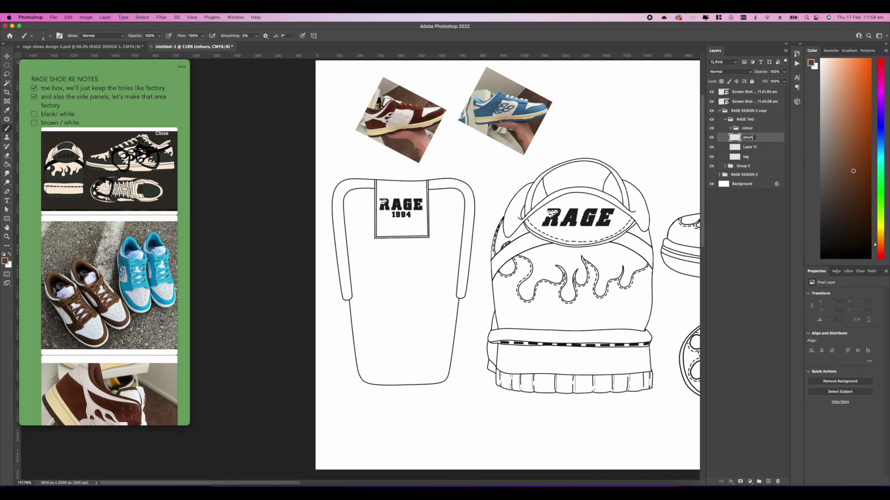
key("Return")
Move the colour group below the tag line art in RAGE TAG and select the plsuh layer inside it
scroll(328, 241, "up", 5)
left_click(731, 128)
left_click_drag(747, 128, 745, 152)
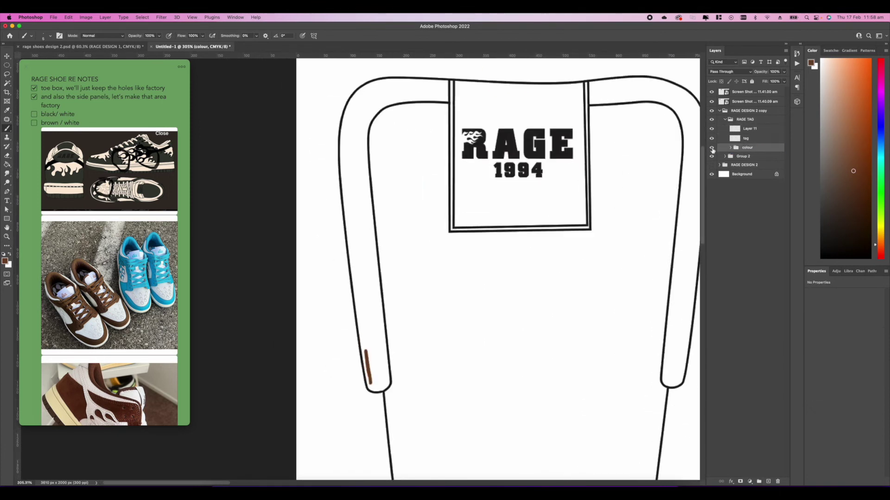
left_click(731, 148)
left_click(753, 157)
Paint the lower end of the tongue's left padded strip brown
scroll(381, 380, "up", 5)
left_click_drag(327, 283, 341, 366)
mouse_move(395, 340)
left_mouse_down()
mouse_move(386, 294)
mouse_move(396, 376)
left_mouse_up()
mouse_move(331, 315)
left_mouse_down()
mouse_move(364, 362)
mouse_move(401, 308)
left_mouse_up()
scroll(356, 304, "down", 3)
Adjust the brush size and fill the left padded strip with brown up towards its rounded corner
right_click(383, 300)
left_click_drag(421, 265, 427, 265)
left_click_drag(344, 295, 359, 327)
left_click_drag(342, 250, 342, 284)
mouse_move(334, 209)
left_mouse_down()
mouse_move(374, 374)
mouse_move(339, 263)
left_mouse_up()
left_click_drag(369, 377, 335, 256)
left_click_drag(335, 199, 337, 304)
mouse_move(330, 302)
left_mouse_down()
mouse_move(338, 408)
mouse_move(364, 410)
left_mouse_up()
left_click_drag(336, 229, 340, 300)
left_click_drag(339, 319, 339, 221)
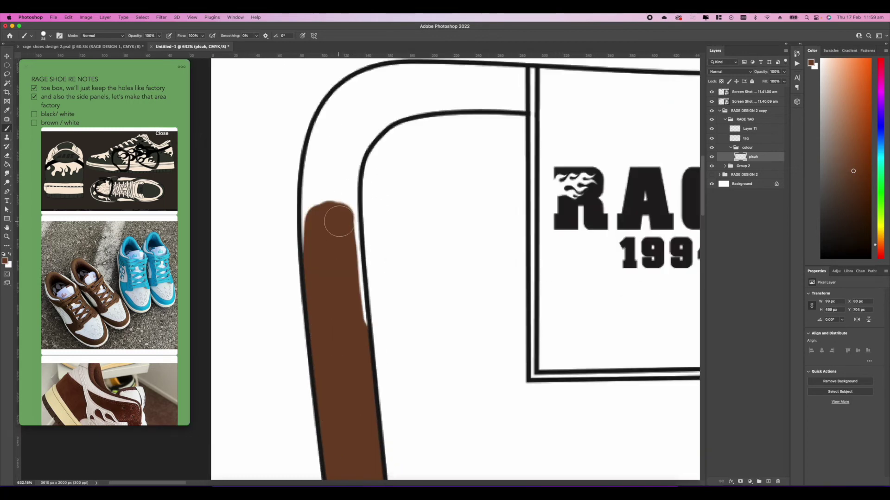
left_click_drag(346, 298, 341, 359)
mouse_move(319, 301)
left_mouse_down()
mouse_move(340, 314)
mouse_move(341, 263)
left_mouse_up()
Reduce the brush size and paint the left strip's rounded corner and upper section brown as far as the tag
scroll(383, 191, "up", 5)
right_click(375, 167)
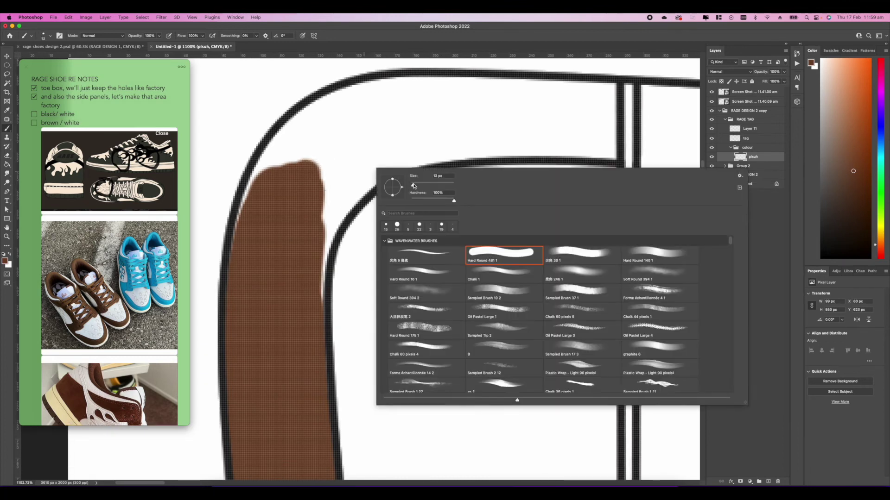
left_click_drag(426, 183, 423, 183)
left_click_drag(311, 222, 330, 184)
mouse_move(241, 255)
left_mouse_down()
mouse_move(290, 137)
mouse_move(408, 157)
mouse_move(598, 98)
mouse_move(287, 149)
mouse_move(448, 88)
mouse_move(519, 107)
mouse_move(588, 105)
left_mouse_up()
Paint the strip's upper section beyond the tag and its right rounded corner brown
scroll(374, 209, "right", 15)
mouse_move(374, 208)
left_mouse_down()
mouse_move(423, 216)
mouse_move(459, 153)
mouse_move(457, 193)
mouse_move(514, 179)
left_mouse_up()
scroll(514, 179, "right", 15)
mouse_move(320, 209)
left_mouse_down()
mouse_move(379, 253)
mouse_move(424, 387)
left_mouse_up()
mouse_move(313, 163)
left_mouse_down()
mouse_move(476, 308)
mouse_move(483, 373)
left_mouse_up()
mouse_move(340, 196)
left_mouse_down()
mouse_move(455, 338)
mouse_move(456, 366)
left_mouse_up()
Paint brown down the right strip's inner edge, around its lower end and up its outer edge
scroll(445, 278, "down", 10)
scroll(431, 232, "down", 15)
left_click_drag(435, 139, 423, 305)
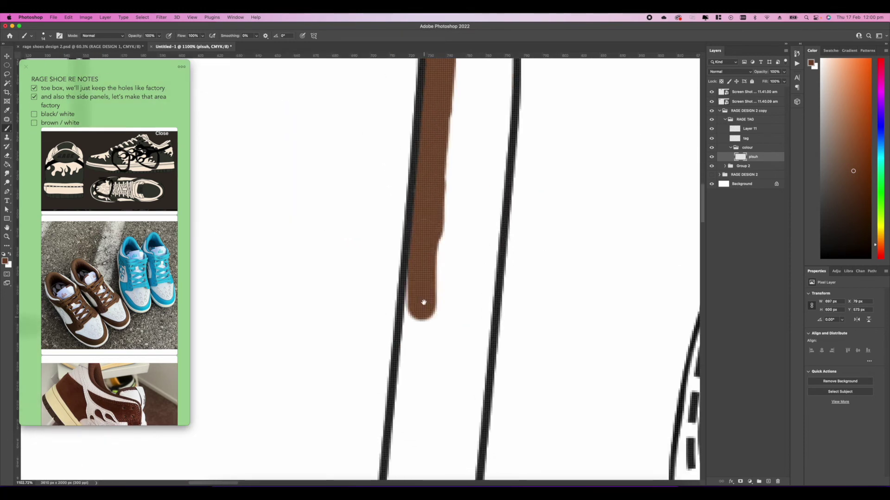
scroll(433, 241, "down", 3)
scroll(436, 225, "down", 5)
mouse_move(437, 200)
left_mouse_down()
mouse_move(423, 374)
mouse_move(477, 361)
left_mouse_up()
scroll(464, 354, "up", 3)
left_click_drag(415, 366, 438, 171)
scroll(429, 246, "up", 5)
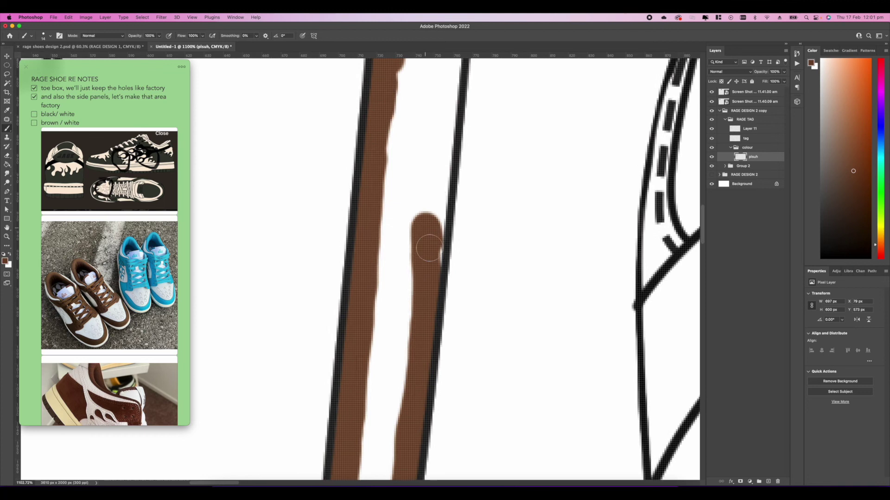
Touch up the right strip's outer edge using the swapped background colour, and continue its brown paint up to the corner
key("x")
left_click_drag(428, 318, 424, 302)
key("x")
left_click_drag(424, 260, 415, 292)
left_click_drag(431, 208, 414, 297)
left_click_drag(413, 343, 424, 84)
Fill the white gap along the middle of the right padded strip with brown
scroll(411, 232, "down", 8)
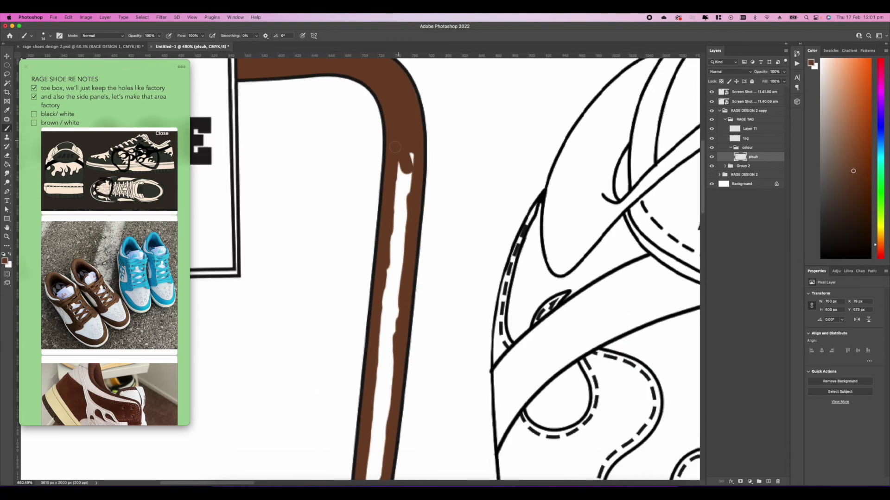
left_click_drag(403, 167, 388, 317)
mouse_move(391, 333)
left_mouse_down()
mouse_move(411, 232)
mouse_move(394, 324)
left_mouse_up()
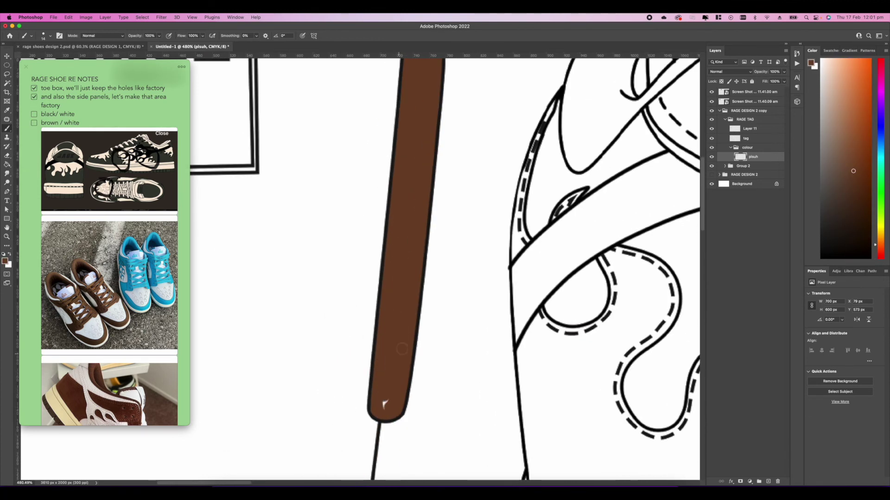
Add a new layer above plsuh in the colour group and name it "tag"
scroll(411, 253, "down", 10)
scroll(398, 267, "up", 6)
scroll(461, 181, "left", 2)
left_click(768, 482)
double_click(752, 158)
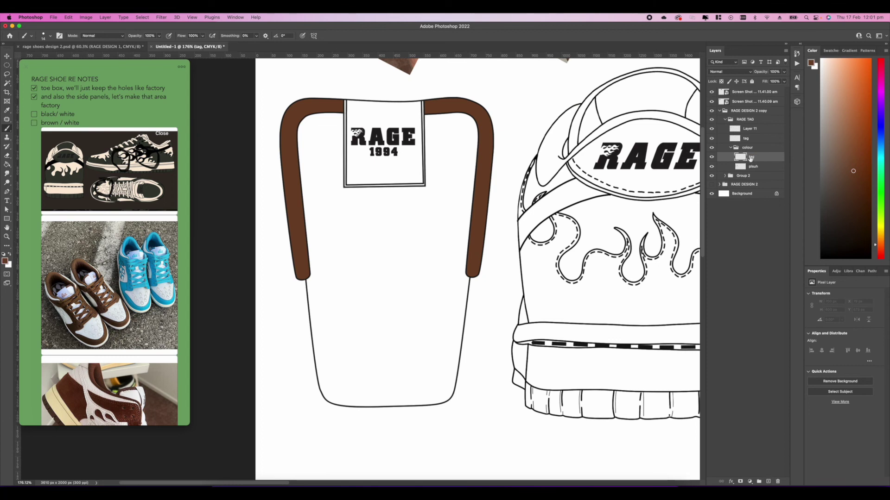
Add a grey #999999 solid colour fill layer above the white background layer
scroll(446, 213, "up", 5)
left_click(761, 324)
left_click_drag(574, 324, 556, 356)
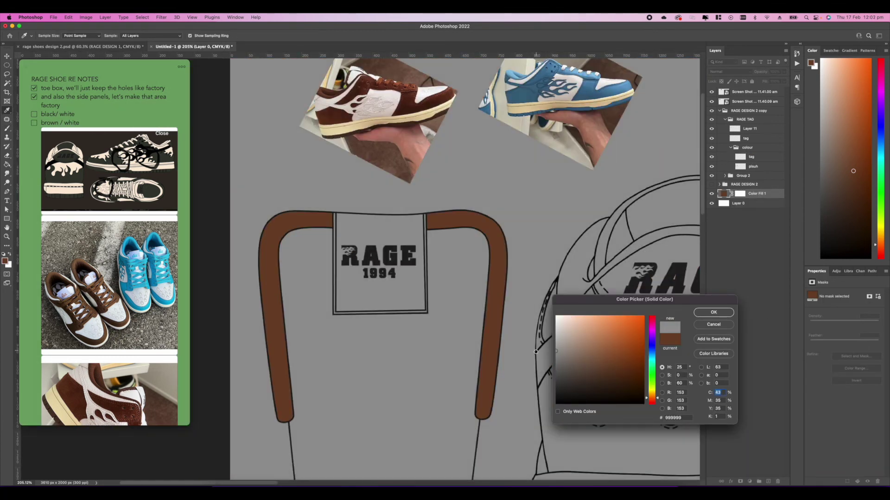
left_click(713, 312)
scroll(426, 223, "down", 5)
scroll(422, 224, "down", 4)
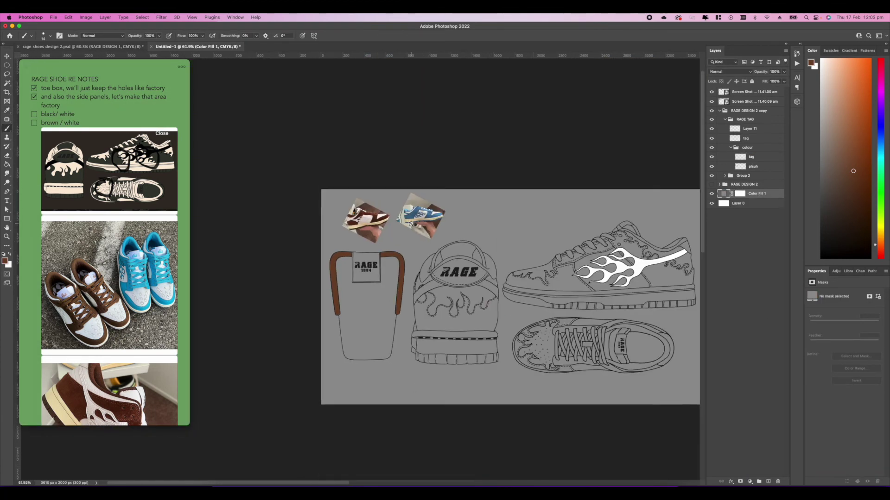
Select the tag layer in the colour group and set the foreground colour to white
scroll(364, 260, "up", 8)
left_click(752, 157)
scroll(350, 272, "up", 4)
scroll(361, 277, "down", 3)
left_click(5, 262)
left_click(371, 75)
left_click(371, 75)
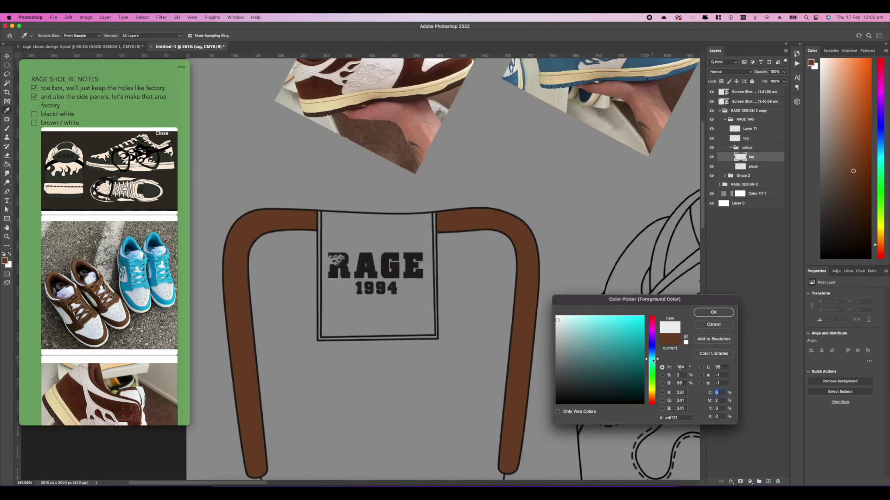
left_click(556, 318)
left_click(714, 313)
Paint the upper edge and the left border of the RAGE 1994 tag white with the Brush
key("b")
scroll(366, 281, "up", 5)
left_click_drag(341, 79, 616, 80)
left_click_drag(338, 84, 333, 382)
left_click_drag(324, 71, 327, 395)
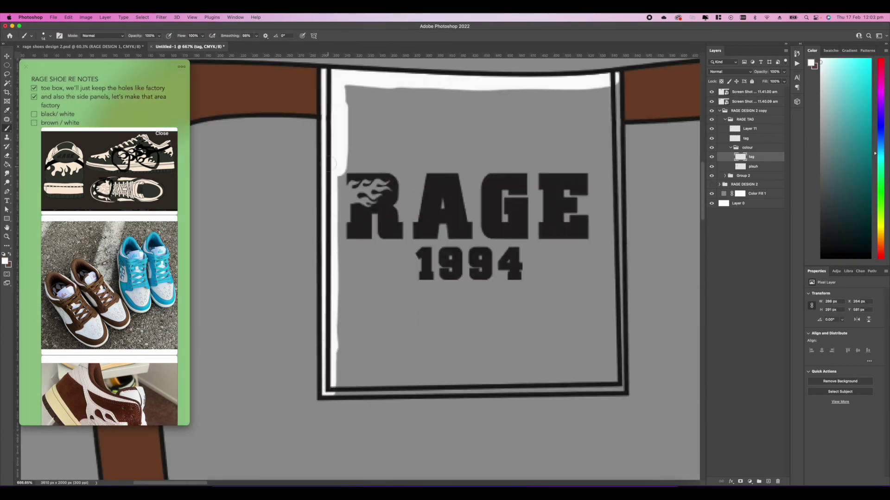
Set the brush smoothing to 0% and fill the left part of the tag with white, down to the bottom border
left_click_drag(256, 35, 235, 46)
left_click_drag(346, 136, 343, 271)
scroll(345, 259, "up", 2)
left_click_drag(354, 113, 342, 343)
scroll(343, 319, "down", 3)
mouse_move(350, 299)
left_mouse_down()
mouse_move(366, 369)
mouse_move(352, 288)
left_mouse_up()
scroll(343, 232, "up", 3)
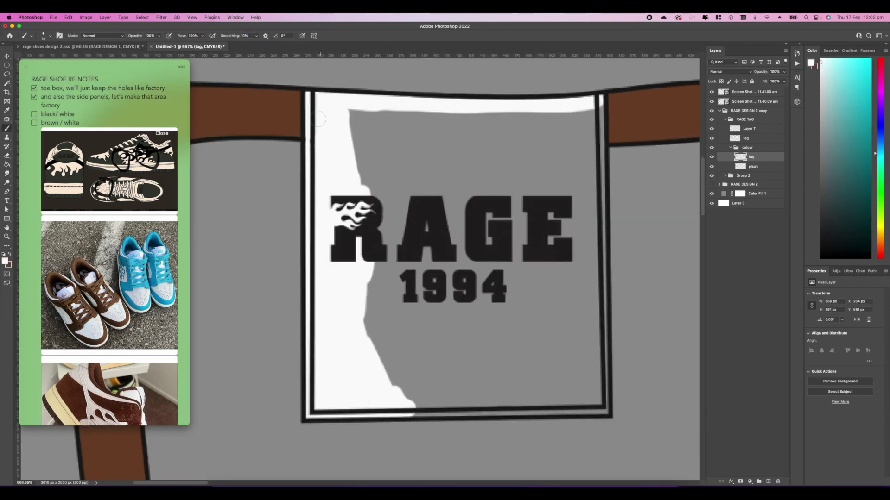
left_click_drag(318, 119, 408, 367)
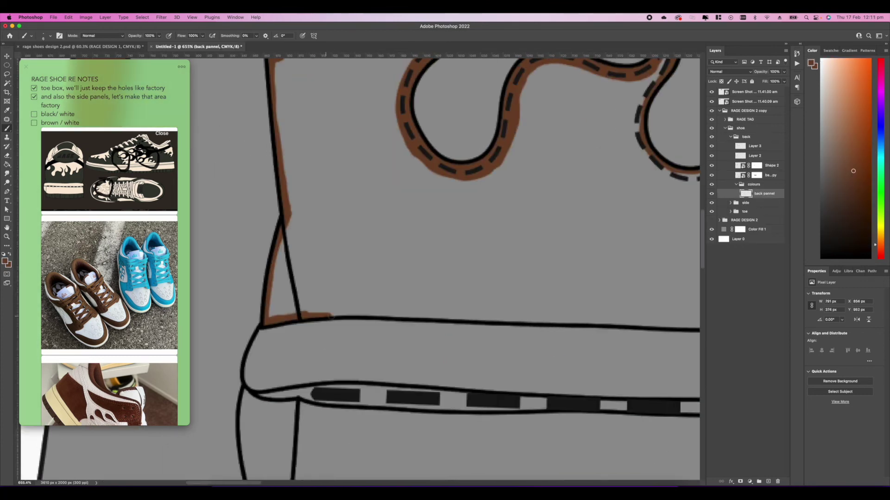
Paint the heel's flame panel brown on the back pannel layer, covering the lower-left corner and the gaps along the flame stitching and bottom edge
mouse_move(320, 317)
left_mouse_down()
mouse_move(640, 324)
mouse_move(309, 283)
left_mouse_up()
scroll(508, 278, "down", 5)
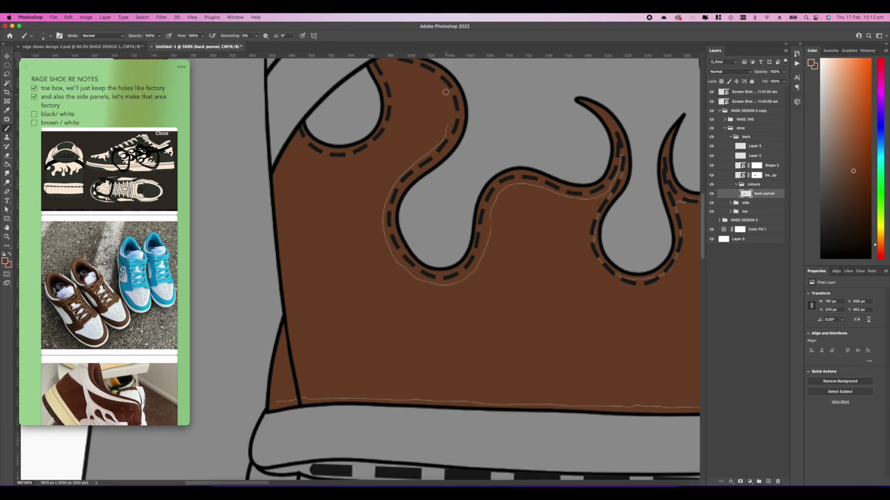
left_click_drag(452, 281, 492, 204)
left_click_drag(492, 204, 359, 223)
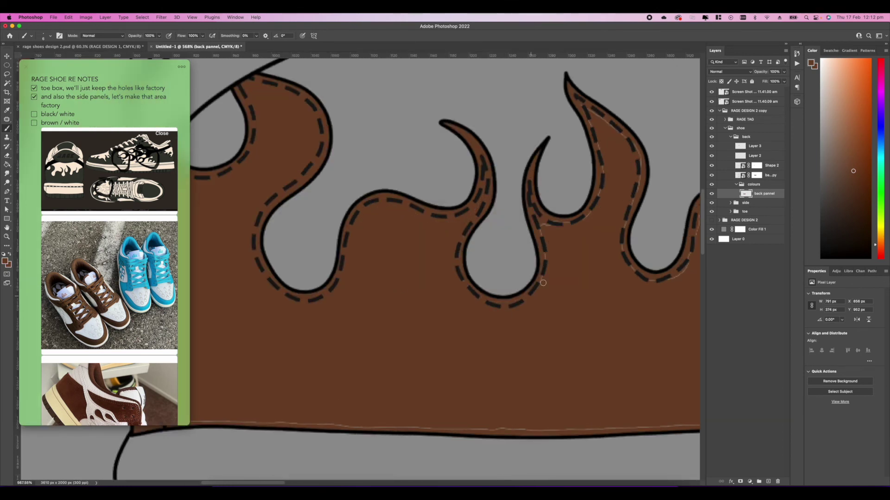
left_click_drag(590, 111, 456, 153)
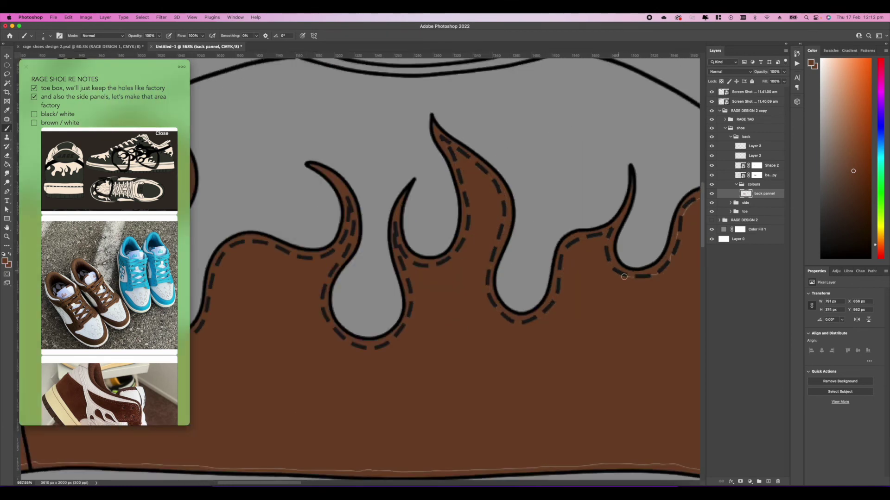
scroll(624, 277, "right", 5)
scroll(572, 371, "down", 5)
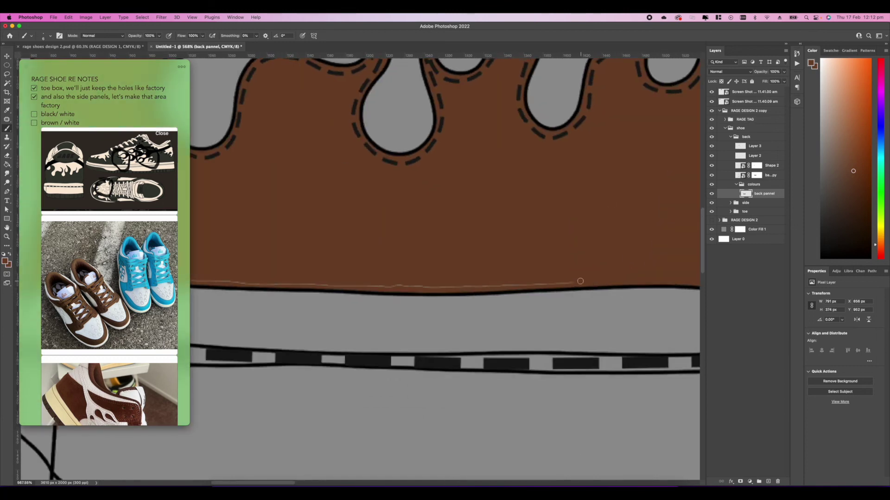
scroll(635, 258, "left", 5)
scroll(366, 248, "down", 10)
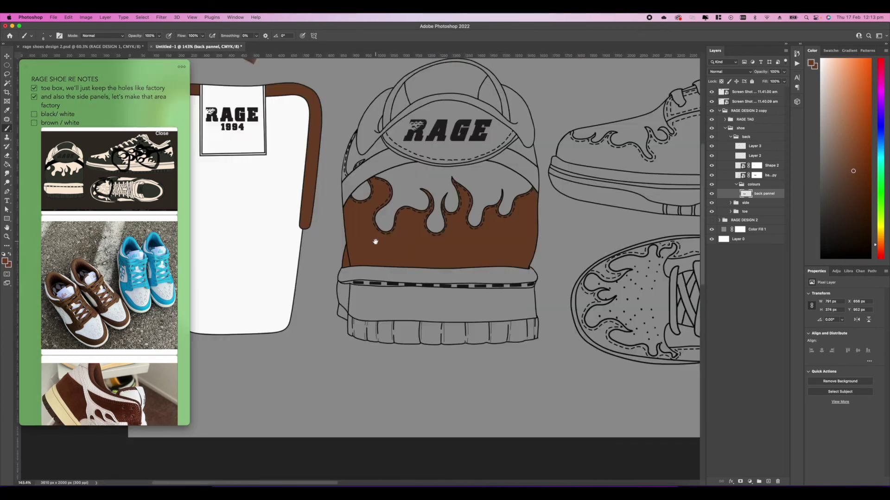
Set the foreground colour to a cream tone for the heel's midsole
scroll(455, 280, "up", 5)
left_click(5, 261)
left_click(250, 116)
left_click(712, 312)
scroll(396, 285, "up", 4)
scroll(396, 285, "up", 4)
scroll(425, 296, "down", 3)
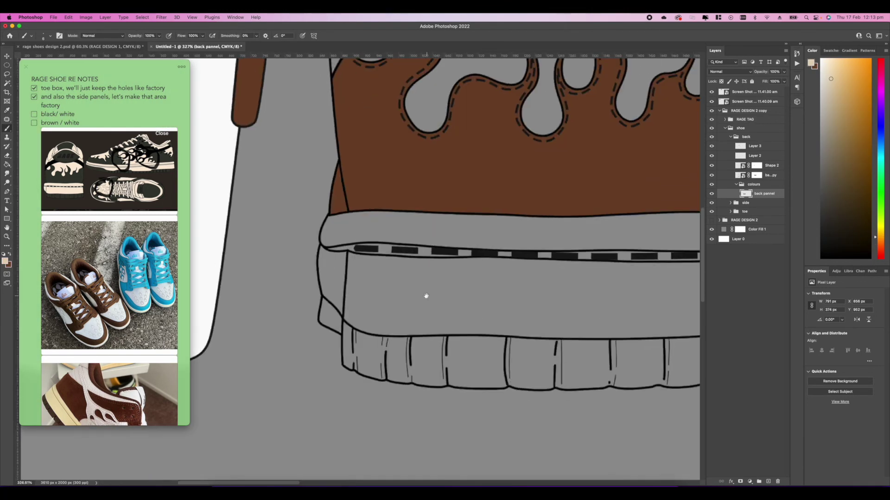
Add a new layer above back pannel in the colours group and name it "MID soul"
left_click(769, 482)
double_click(761, 194)
type("MID  soul")
key("Return")
scroll(327, 268, "up", 8)
scroll(325, 268, "up", 3)
left_click_drag(307, 269, 314, 401)
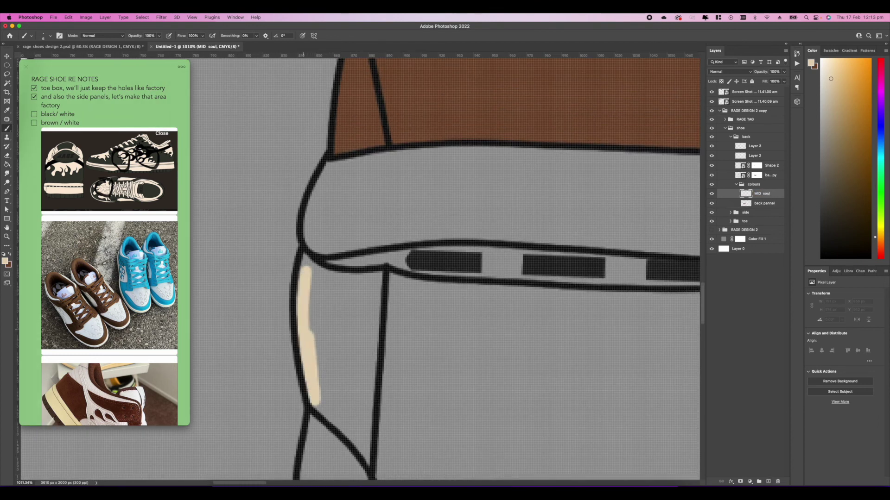
left_click_drag(302, 328, 314, 209)
scroll(361, 268, "down", 10)
scroll(363, 268, "up", 8)
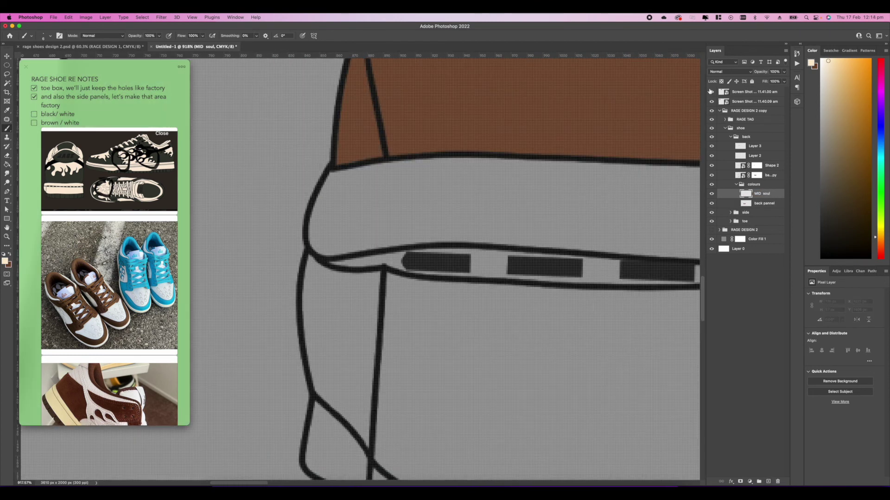
Choose a lighter cream and outline the inside of the heel midsole's left side and adjoining edges on the MID soul layer
left_click(827, 60)
mouse_move(316, 285)
left_mouse_down()
mouse_move(329, 190)
mouse_move(344, 414)
mouse_move(235, 218)
left_mouse_up()
mouse_move(235, 218)
left_mouse_down()
mouse_move(275, 269)
mouse_move(544, 303)
mouse_move(304, 220)
left_mouse_up()
mouse_move(304, 220)
left_mouse_down()
mouse_move(460, 216)
mouse_move(677, 230)
left_mouse_up()
left_click_drag(676, 230, 451, 192)
left_click_drag(510, 195, 314, 191)
mouse_move(314, 191)
left_mouse_down()
mouse_move(626, 185)
mouse_move(403, 214)
left_mouse_up()
mouse_move(402, 213)
left_mouse_down()
mouse_move(582, 191)
mouse_move(445, 395)
left_mouse_up()
left_click_drag(408, 104, 442, 427)
scroll(443, 417, "down", 5)
scroll(448, 272, "up", 5)
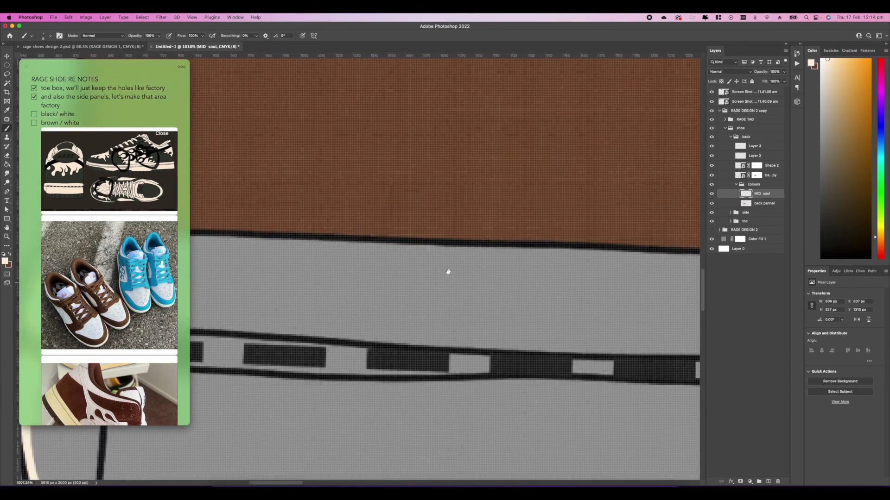
Finish the cream outline along the midsole's edges and fill the enclosed area with cream
left_click_drag(449, 272, 686, 290)
mouse_move(353, 272)
left_mouse_down()
mouse_move(585, 261)
mouse_move(394, 239)
left_mouse_up()
mouse_move(394, 238)
left_mouse_down()
mouse_move(644, 242)
mouse_move(407, 221)
mouse_move(658, 233)
left_mouse_up()
scroll(425, 121, "down", 5)
scroll(426, 121, "down", 5)
key("g")
left_click(537, 225)
key("b")
scroll(602, 204, "up", 5)
Paint cream over the thin unfilled lines along the midsole's left side and upper-left edge
left_click_drag(372, 292, 445, 280)
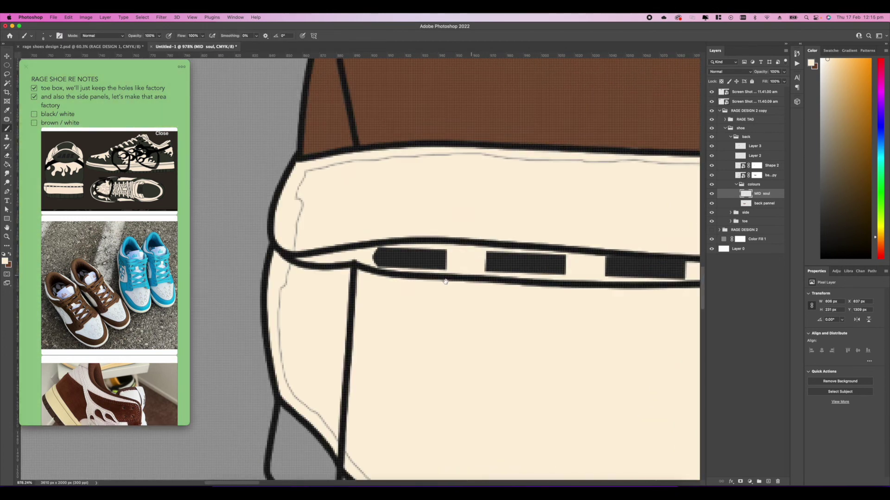
mouse_move(321, 397)
left_mouse_down()
mouse_move(291, 296)
mouse_move(245, 236)
left_mouse_up()
left_click_drag(255, 270, 686, 345)
left_click_drag(241, 139, 301, 379)
mouse_move(275, 253)
left_mouse_down()
mouse_move(441, 238)
mouse_move(239, 264)
left_mouse_up()
left_click_drag(223, 254, 585, 262)
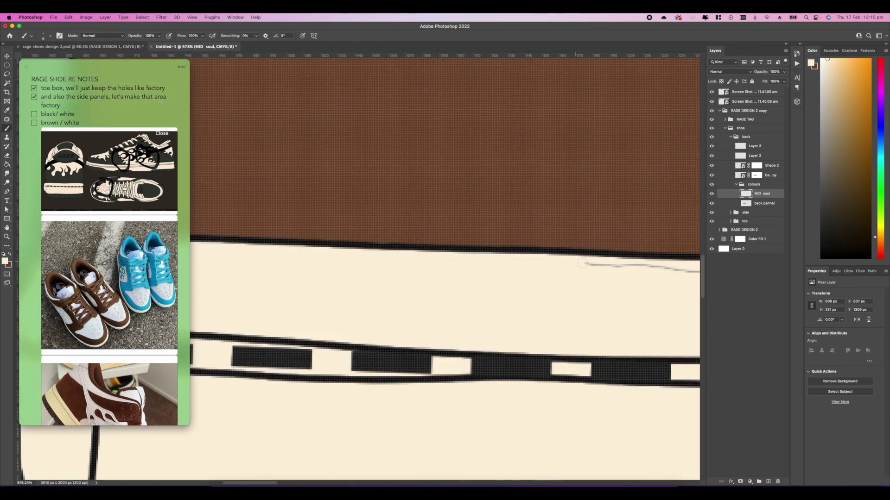
Cover the remaining thin gaps along the rest of the midsole's edges with cream
left_click_drag(247, 225, 630, 213)
left_click_drag(677, 241, 439, 227)
left_click_drag(383, 198, 684, 200)
mouse_move(684, 209)
left_mouse_down()
mouse_move(440, 210)
mouse_move(530, 288)
left_mouse_up()
mouse_move(519, 353)
left_mouse_down()
mouse_move(509, 159)
mouse_move(434, 335)
left_mouse_up()
left_click_drag(433, 332, 686, 290)
left_click_drag(563, 303, 262, 304)
left_click_drag(481, 299, 680, 294)
left_click_drag(680, 295, 361, 290)
Switch the foreground colour back to brown and add a new layer above MID soul named "sole"
scroll(610, 278, "down", 10)
key("x")
scroll(260, 278, "up", 4)
left_click(769, 481)
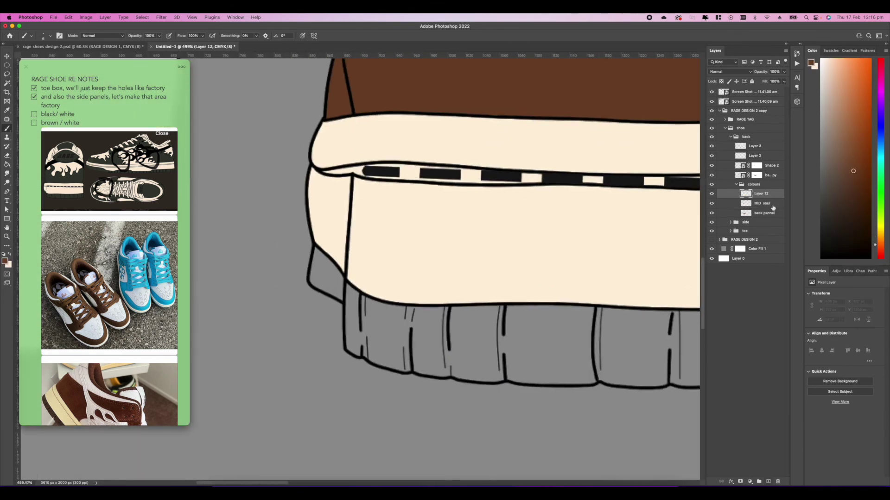
double_click(760, 194)
type("sole")
Paint a brown outline inside the heel outsole, from its left end along the bottom edge
mouse_move(290, 279)
left_mouse_down()
mouse_move(323, 298)
mouse_move(324, 246)
left_mouse_up()
left_click_drag(405, 301, 366, 212)
mouse_move(363, 208)
left_mouse_down()
mouse_move(358, 352)
mouse_move(547, 455)
left_mouse_up()
mouse_move(530, 426)
left_mouse_down()
mouse_move(454, 368)
mouse_move(232, 278)
left_mouse_up()
left_click_drag(260, 304, 515, 303)
left_click_drag(395, 282, 274, 264)
mouse_move(283, 273)
left_mouse_down()
mouse_move(552, 266)
mouse_move(276, 271)
left_mouse_up()
left_click_drag(276, 268, 347, 270)
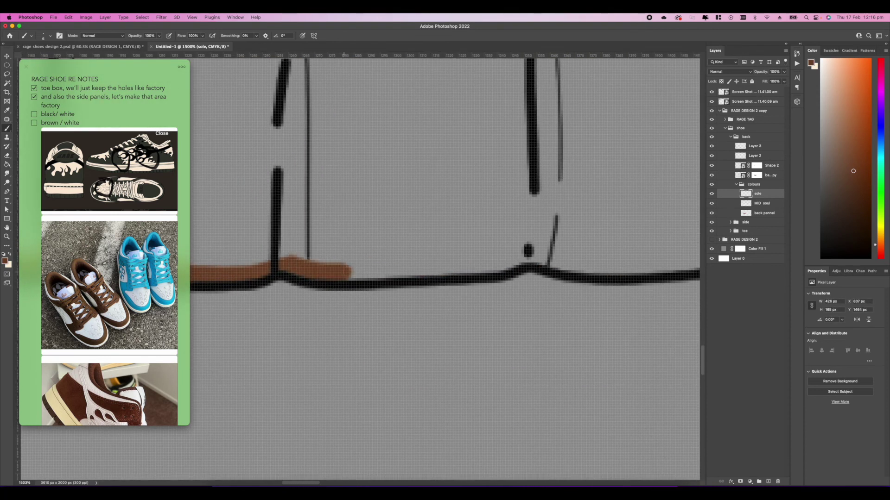
Continue the outsole's brown outline along the bottom edge to the right end and up the right side
left_click_drag(530, 260, 317, 267)
mouse_move(317, 265)
left_mouse_down()
mouse_move(373, 273)
mouse_move(533, 260)
left_mouse_up()
left_click_drag(533, 259, 217, 239)
mouse_move(222, 239)
left_mouse_down()
mouse_move(433, 243)
mouse_move(222, 263)
left_mouse_up()
left_click_drag(204, 264, 520, 238)
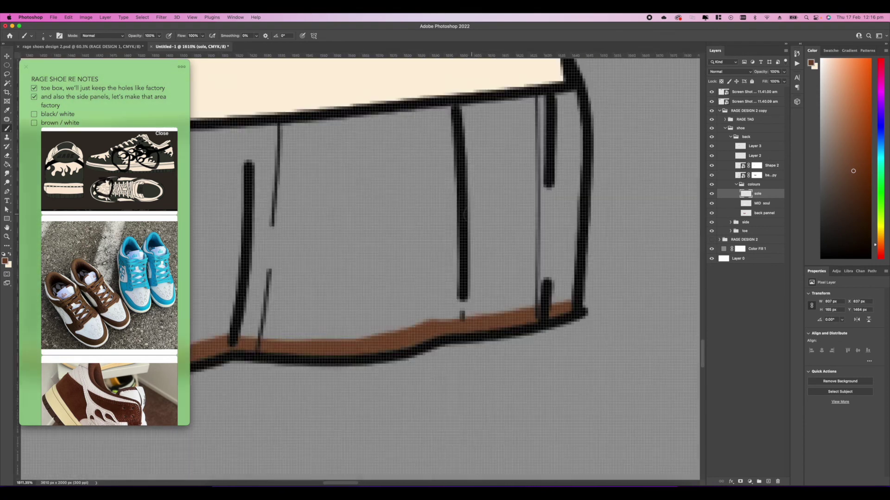
left_click_drag(576, 303, 573, 107)
scroll(519, 328, "down", 8)
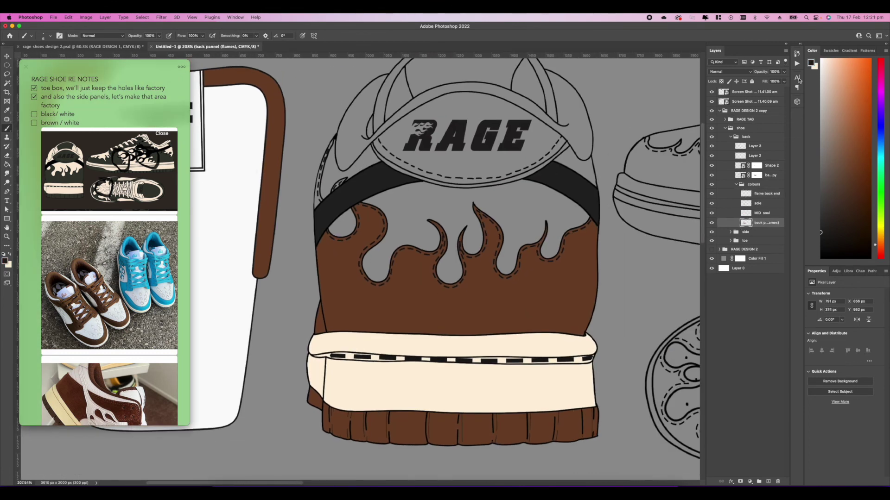
Sample the panel's brown, reduce the brush size and paint the small stitched flame above the heel's black band on the back panel (flames) layer
left_click(445, 305, "alt")
left_click_drag(264, 150, 466, 268)
scroll(466, 268, "up", 10)
right_click(426, 223)
left_click(329, 333)
right_click(500, 248)
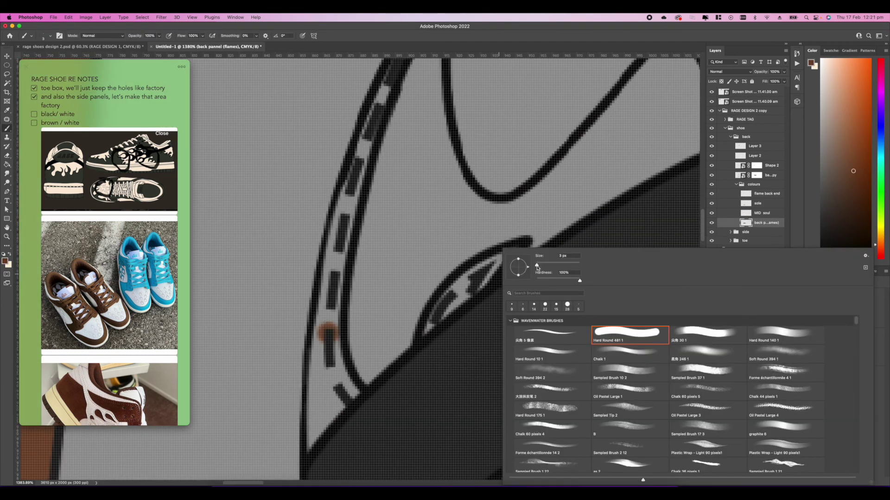
left_click_drag(539, 266, 535, 266)
left_click_drag(427, 330, 431, 325)
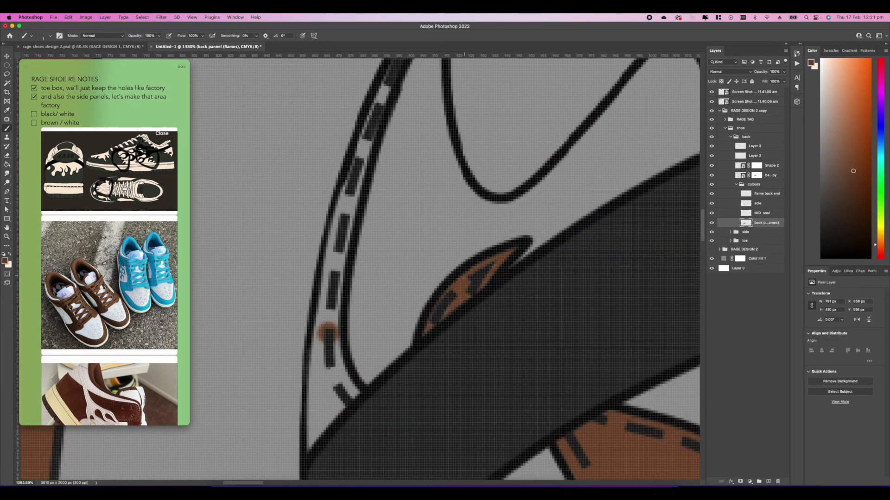
mouse_move(464, 277)
left_mouse_down()
mouse_move(499, 256)
mouse_move(454, 266)
left_mouse_up()
Adjust the brush size and paint the narrow stitched strip on the heel's left side brown
right_click(412, 297)
left_click_drag(363, 313, 357, 385)
right_click(379, 309)
left_click_drag(421, 266, 419, 266)
left_click_drag(394, 204, 384, 276)
left_click_drag(409, 141, 366, 275)
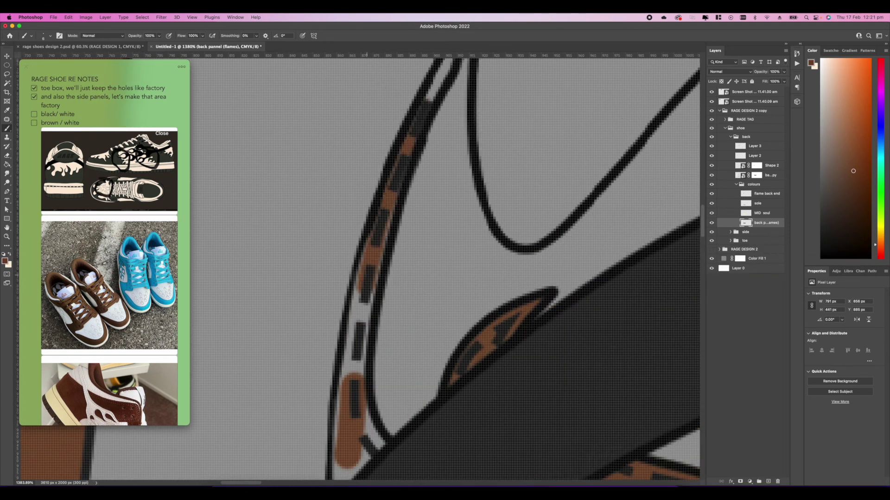
Examine the coloured tongue and heel views beside the shoe reference photos
scroll(445, 260, "down", 15)
scroll(445, 259, "up", 5)
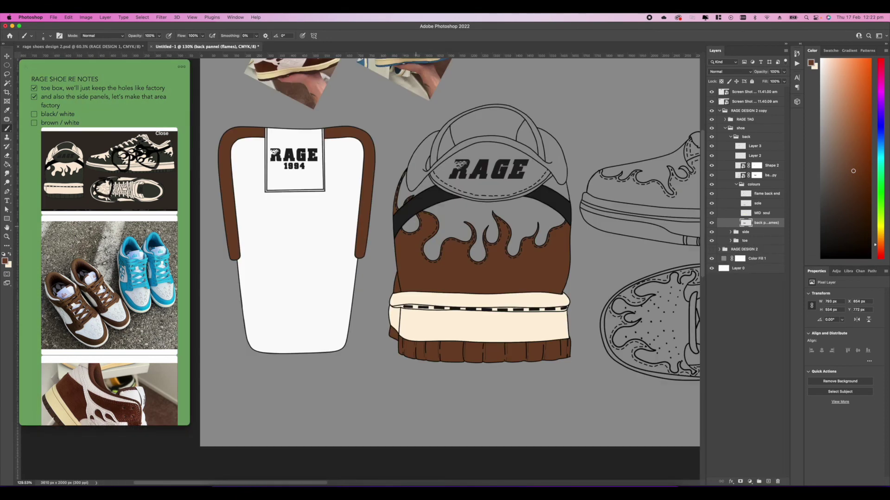
scroll(445, 260, "down", 5)
scroll(445, 259, "up", 7)
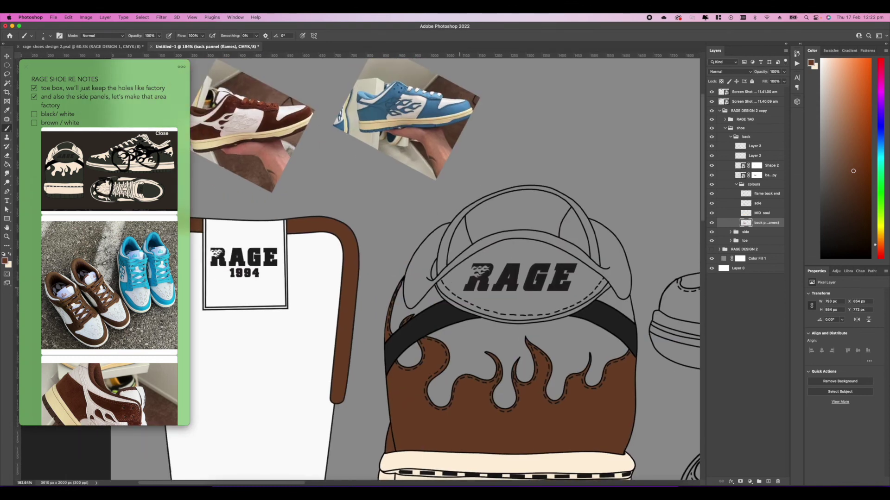
scroll(442, 260, "up", 6)
left_click(437, 264)
key("super+z")
scroll(445, 278, "down", 6)
scroll(445, 297, "up", 6)
scroll(376, 308, "down", 6)
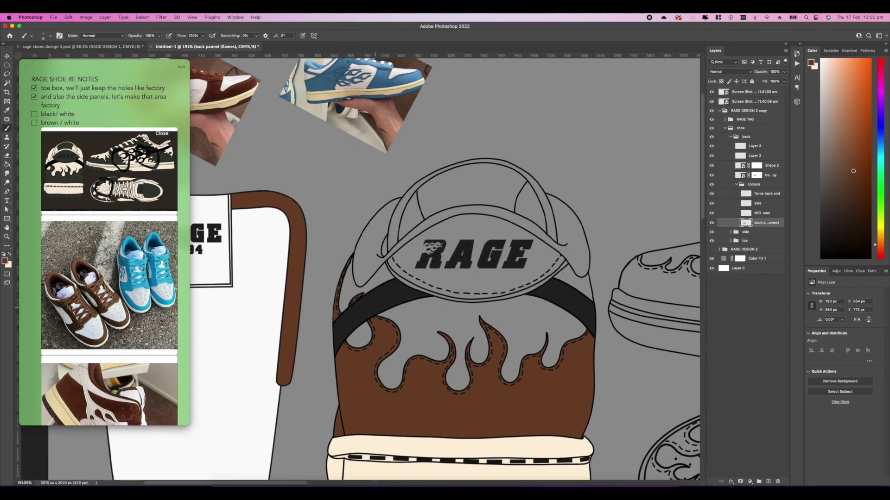
scroll(445, 260, "down", 5)
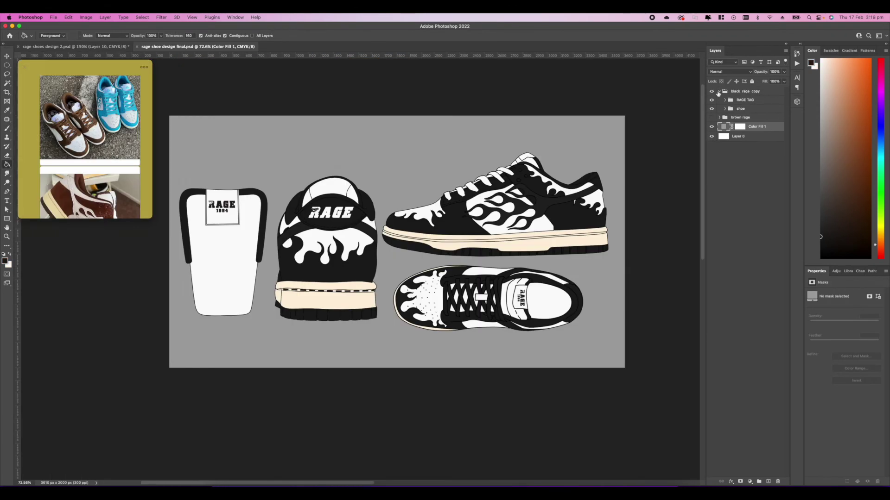
Compare the two colourways by switching visibility between the black rage copy and brown rage groups
left_click(718, 92)
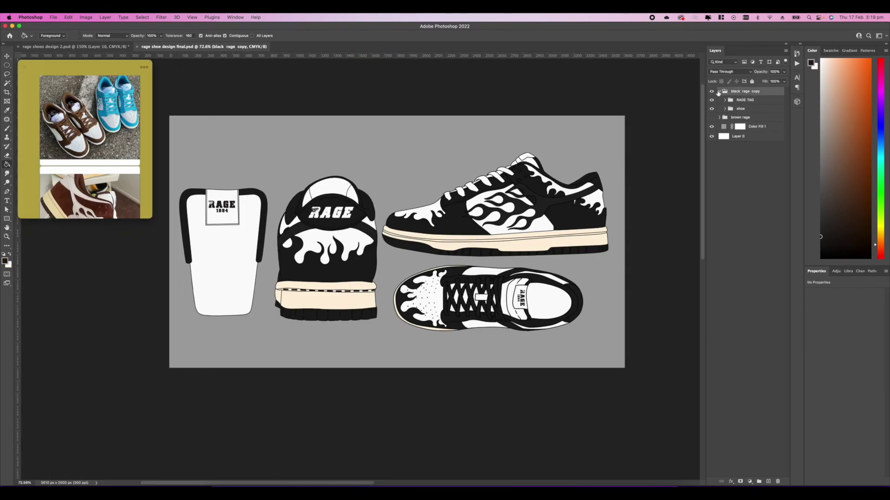
left_click(719, 92)
left_click(712, 91)
left_click(712, 100)
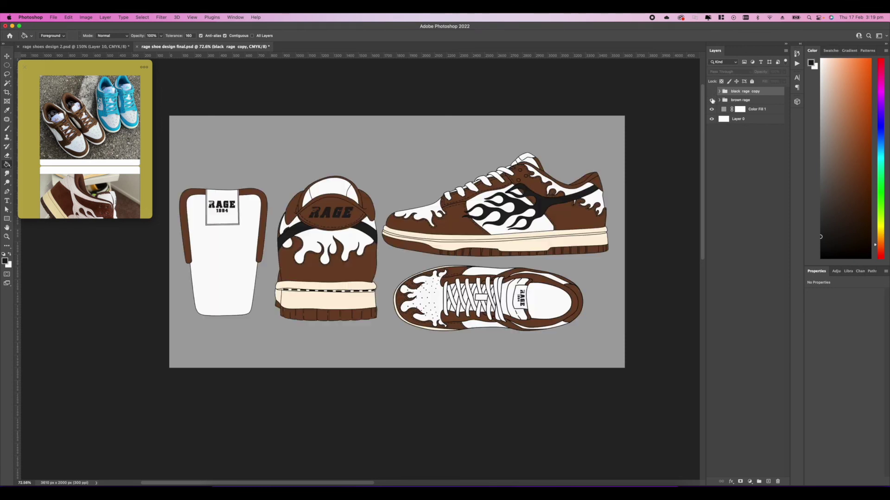
left_click(712, 99)
left_click(712, 92)
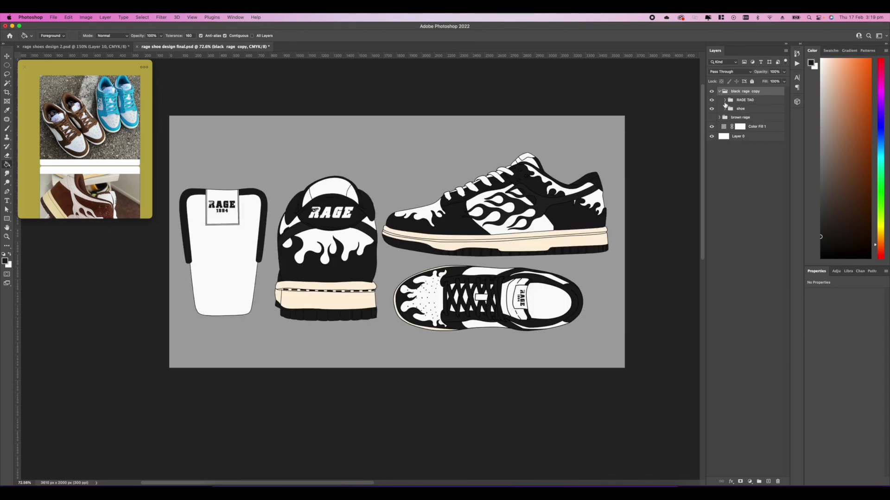
Expand the toe group's colours in black rage copy and toggle the laces and inside mesh layers to check what each colours
left_click(725, 109)
left_click(730, 134)
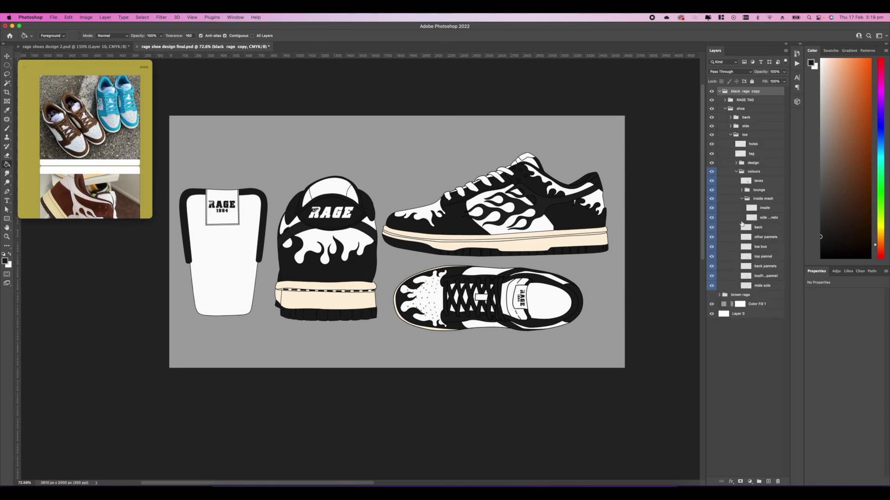
left_click(712, 185)
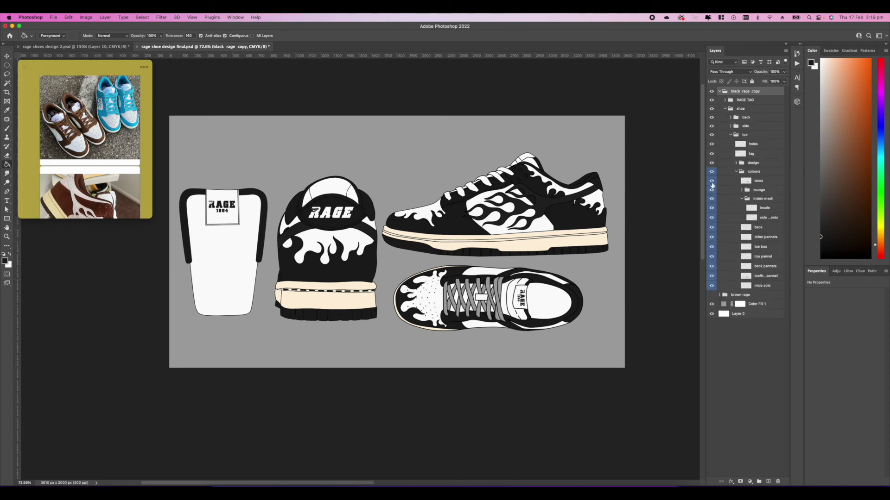
left_click(712, 185)
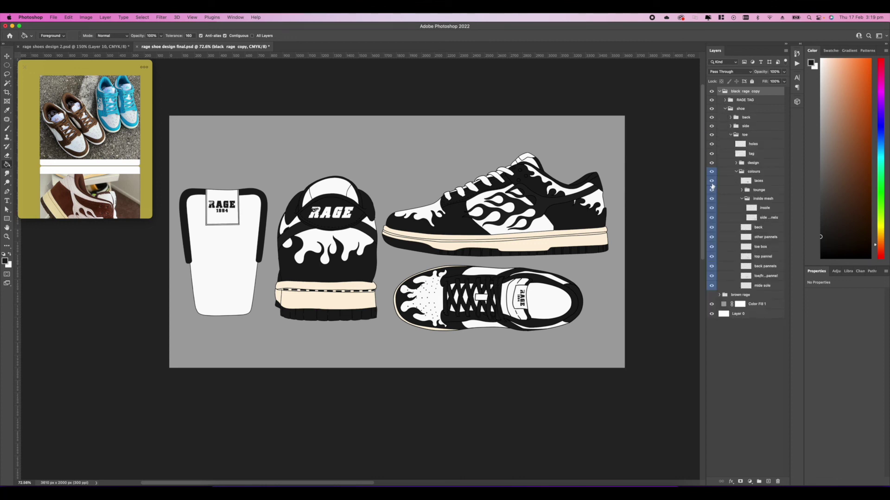
left_click(712, 210)
left_click(712, 209)
left_click(712, 209)
left_click(712, 210)
left_click(712, 217)
left_click(712, 218)
Toggle the back, other pannels and toe box layers to check their areas, and collapse the toe group's colours
left_click(711, 228)
left_click(711, 227)
left_click(711, 236)
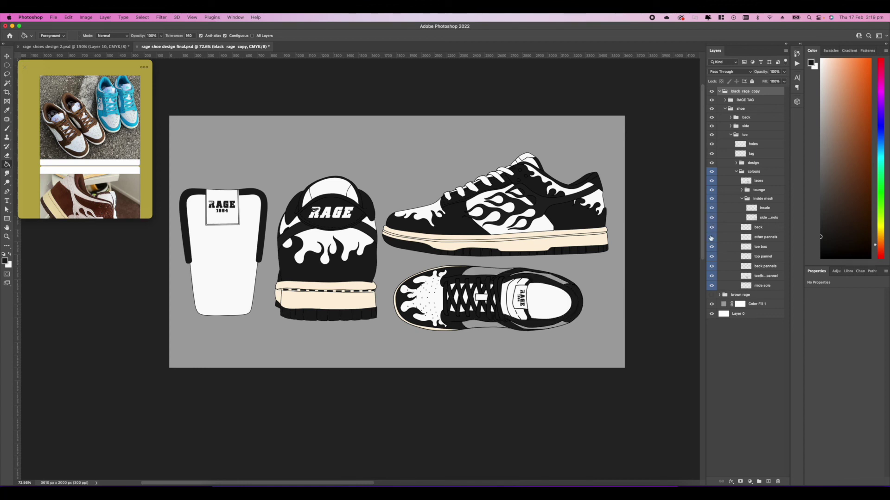
left_click(712, 237)
left_click(711, 247)
left_click(711, 247)
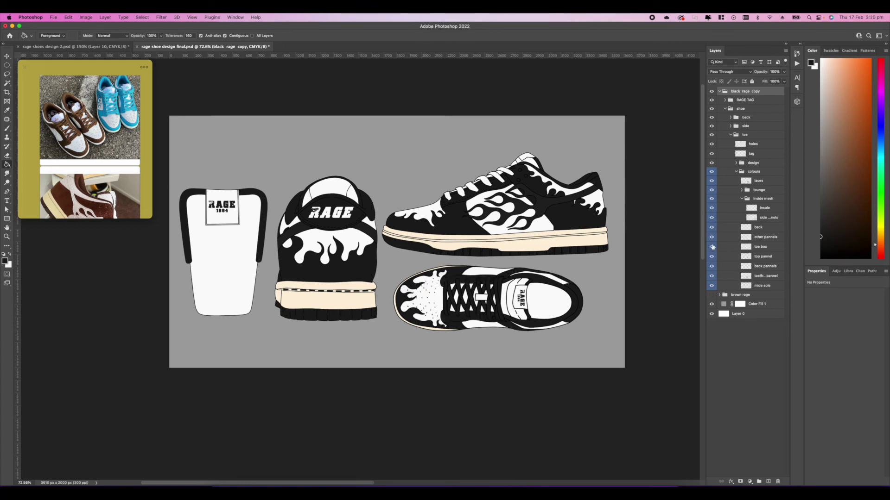
left_click(737, 171)
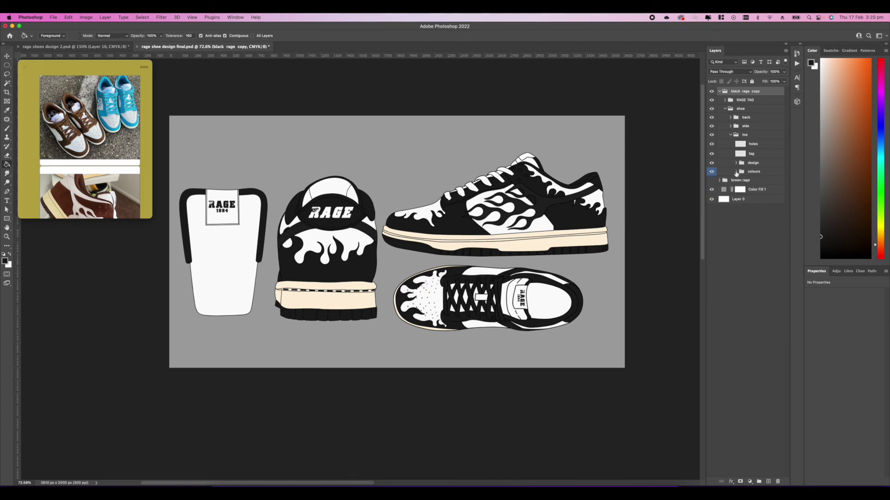
Toggle the toe group's colours and the whole side group to check their contents, and expand the side group
left_click(711, 172)
left_click(711, 172)
left_click(712, 126)
left_click(711, 126)
left_click(730, 127)
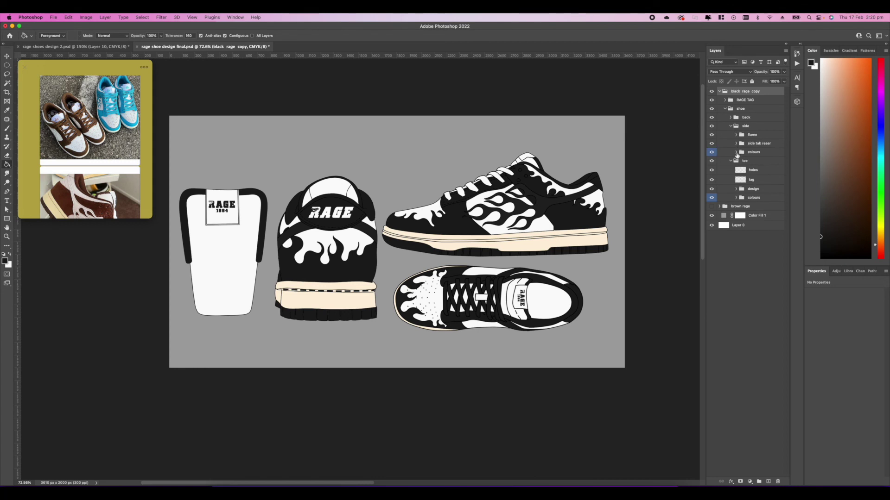
Expand the side group's colours, try filling the back pannel layer on the side view with orange, and undo the fill
left_click(736, 153)
left_click(756, 248)
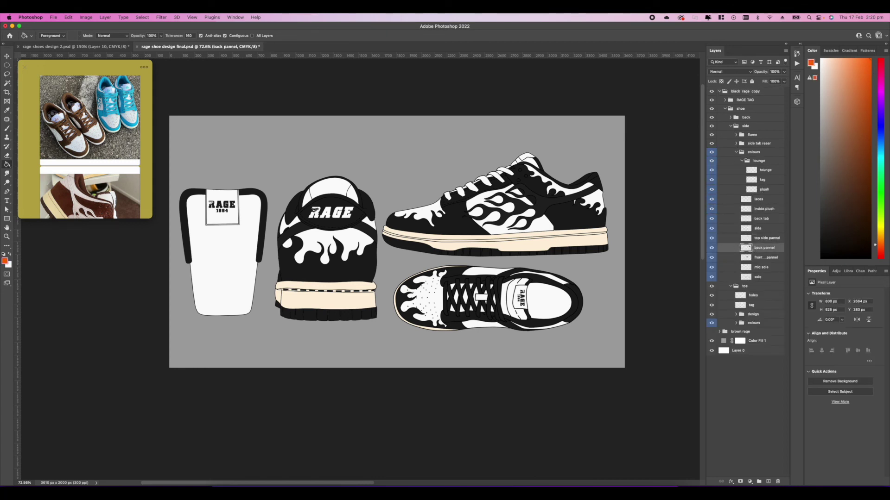
left_click(569, 226)
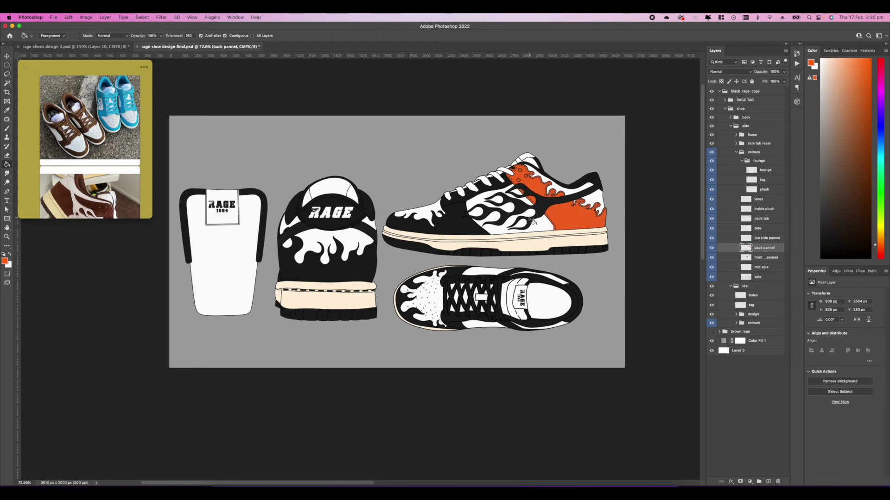
scroll(530, 219, "down", 5)
scroll(456, 265, "up", 10)
scroll(456, 265, "right", 10)
scroll(384, 243, "down", 2)
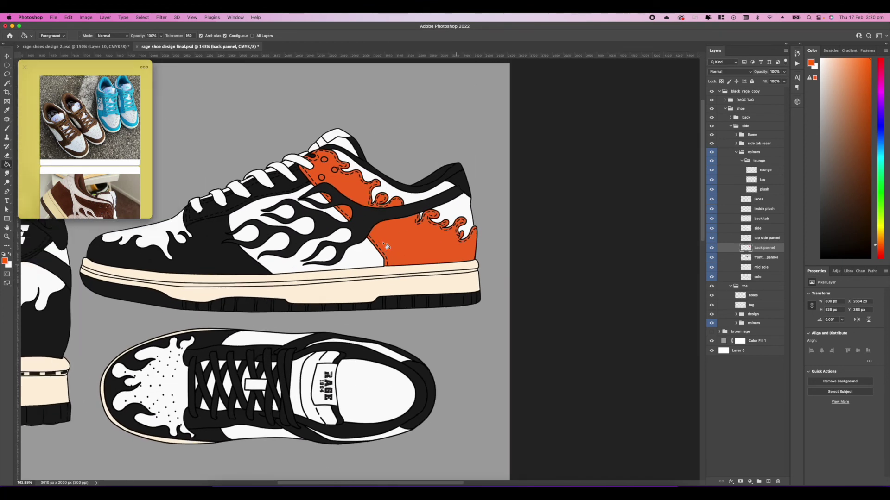
scroll(387, 247, "down", 6)
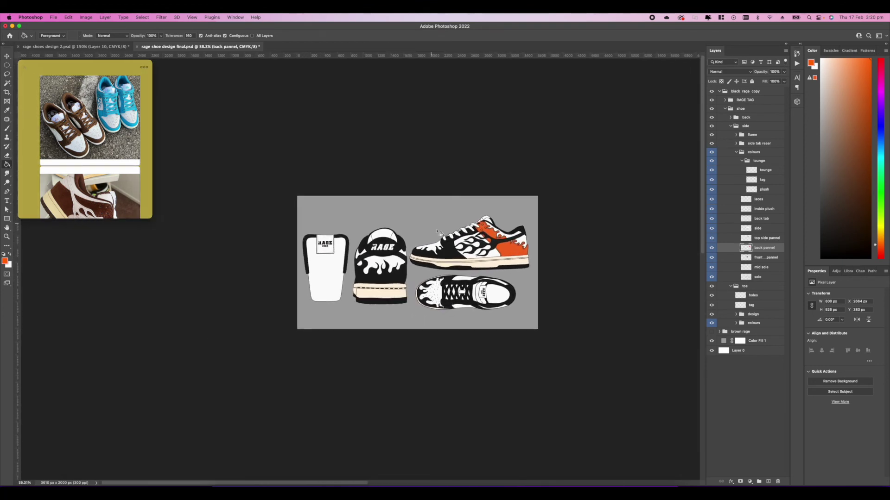
scroll(437, 232, "up", 2)
key("super+z")
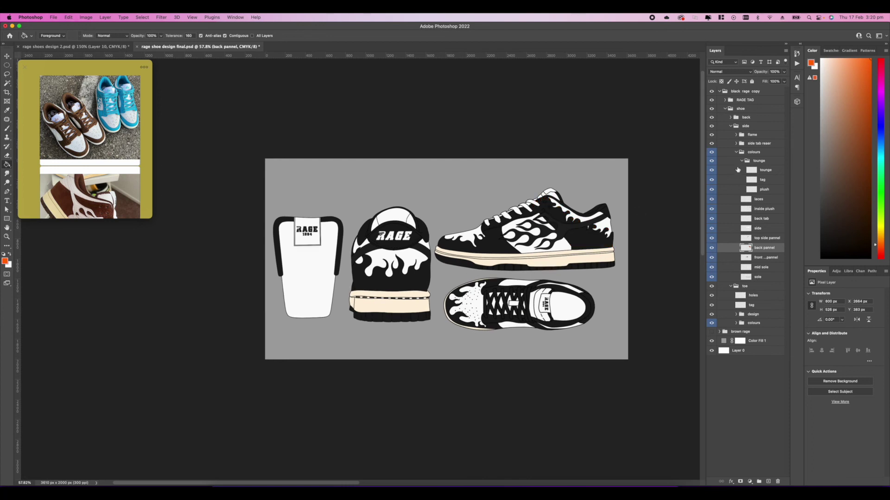
Collapse the shoe and black rage copy groups, hide black rage copy and show the brown rage group
left_click(724, 109)
left_click(725, 110)
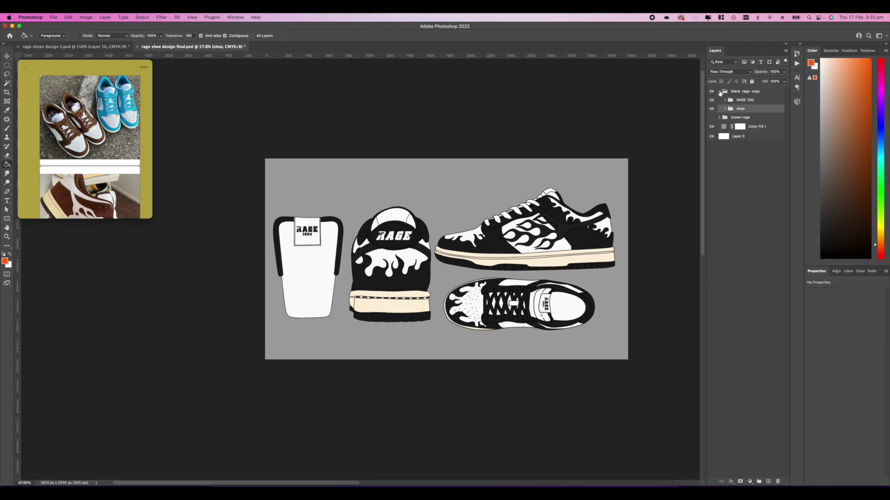
left_click(720, 92)
left_click(712, 91)
left_click(711, 100)
scroll(514, 224, "right", 2)
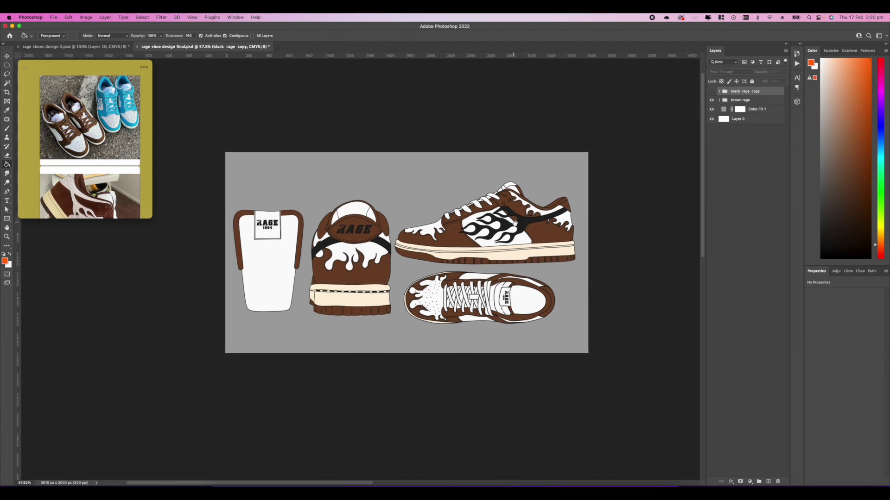
scroll(358, 236, "up", 3)
In the Memo note RAGE SHOE RE NOTES, mark the black/ white and brown / white items as done
scroll(89, 143, "up", 3)
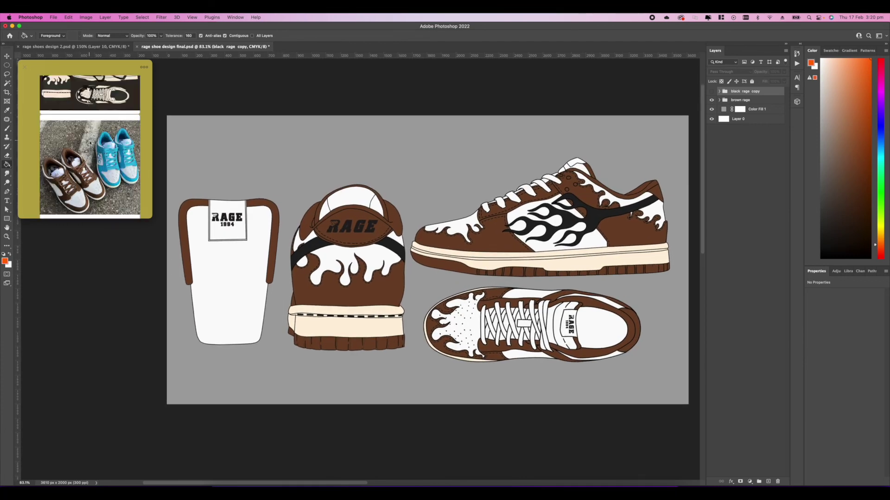
scroll(90, 143, "up", 10)
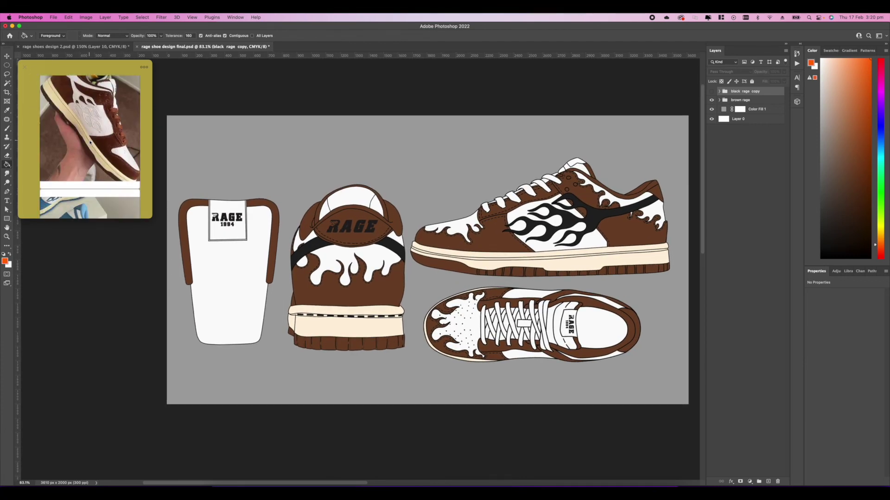
scroll(90, 142, "up", 10)
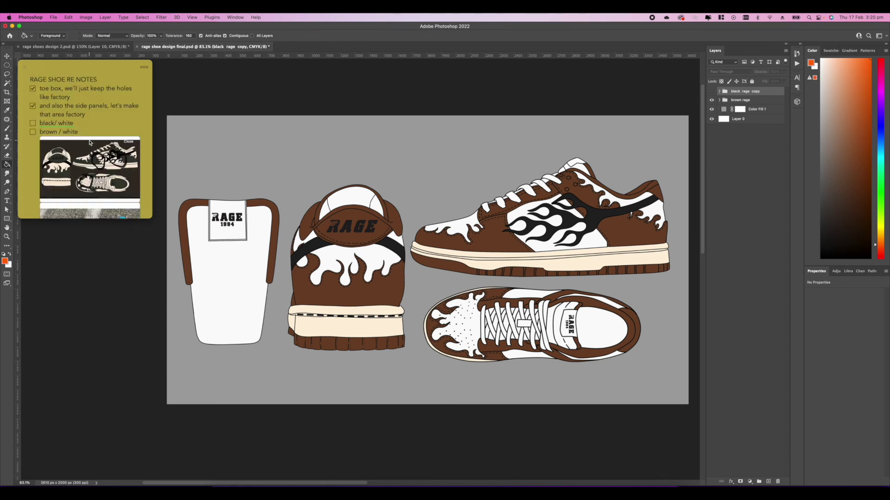
scroll(89, 143, "down", 1)
left_click(33, 115)
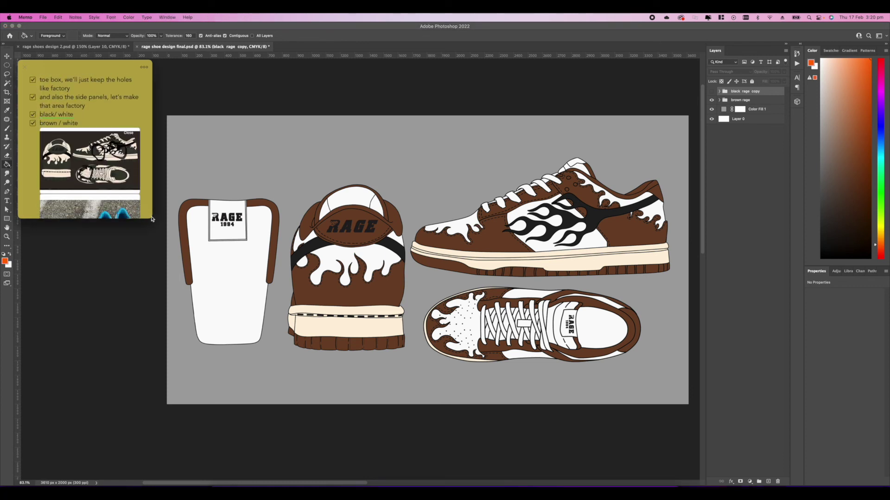
Enlarge the note window downwards and compare its shoe reference photos with the brown colourway
left_click_drag(152, 219, 152, 443)
scroll(149, 439, "down", 5)
scroll(325, 336, "up", 5)
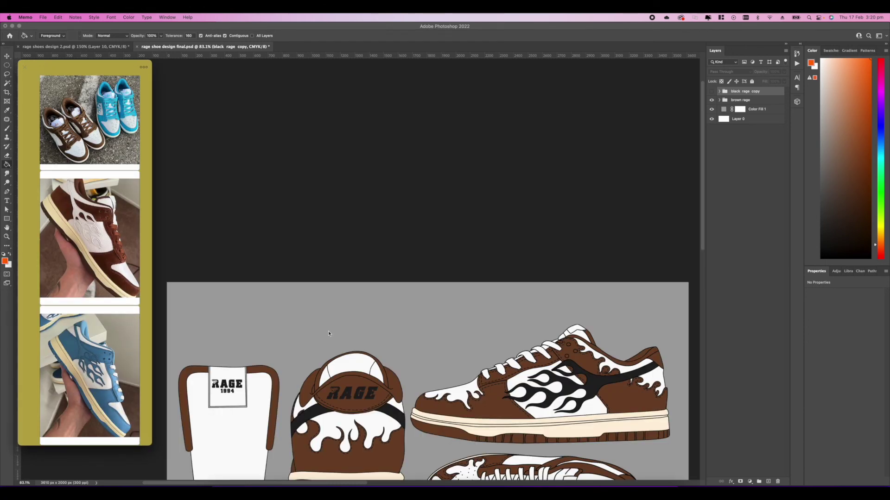
scroll(328, 331, "down", 5)
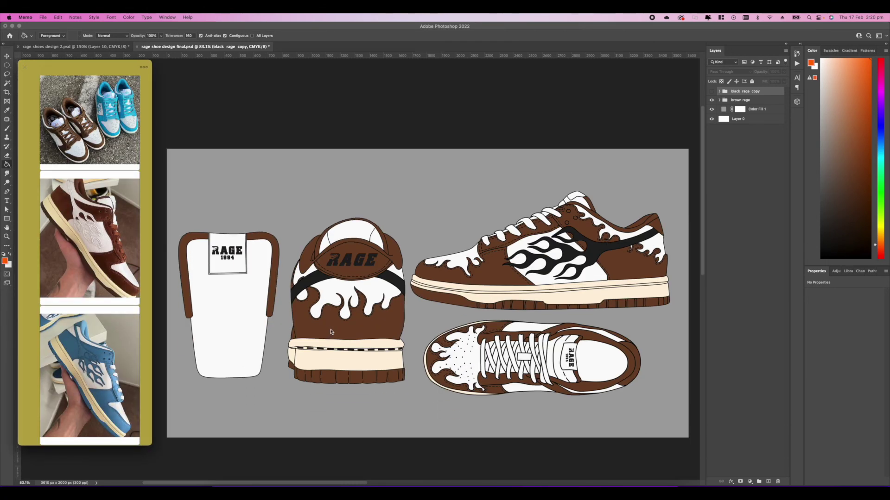